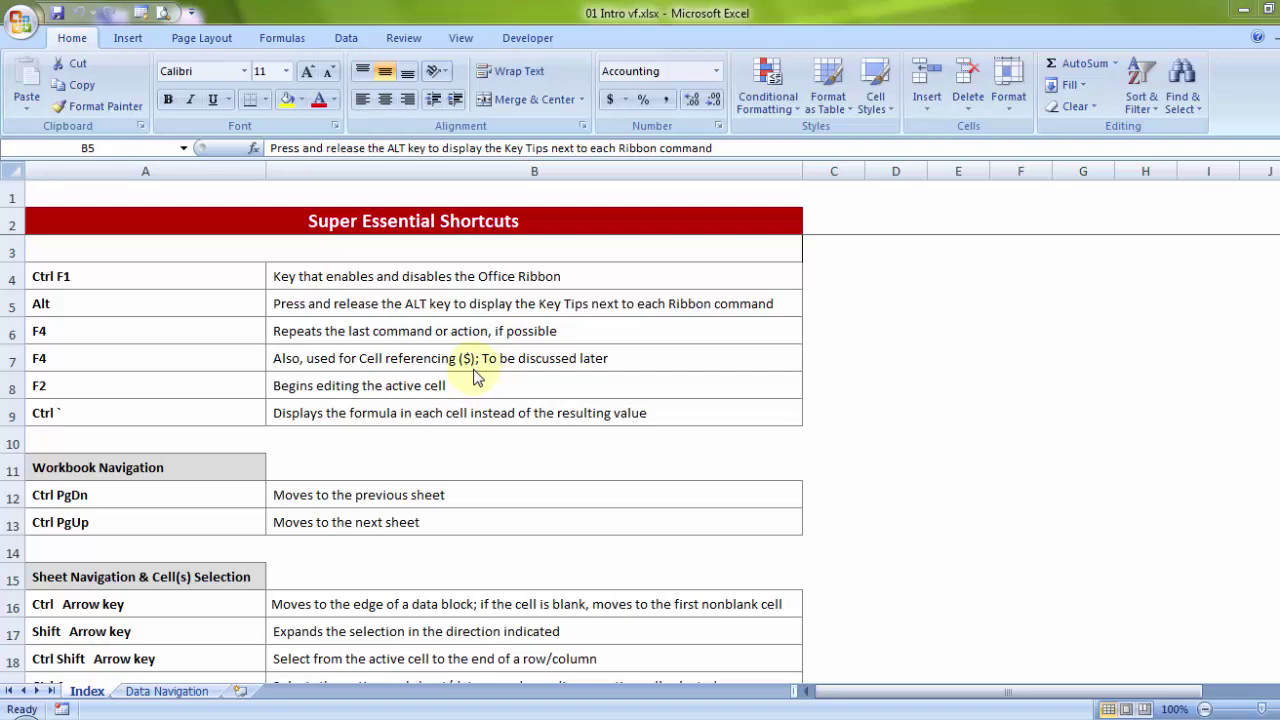
Select the shortcut keys A4:A9, then browse the ribbon tabs from Insert through Developer
left_click_drag(232, 272, 209, 406)
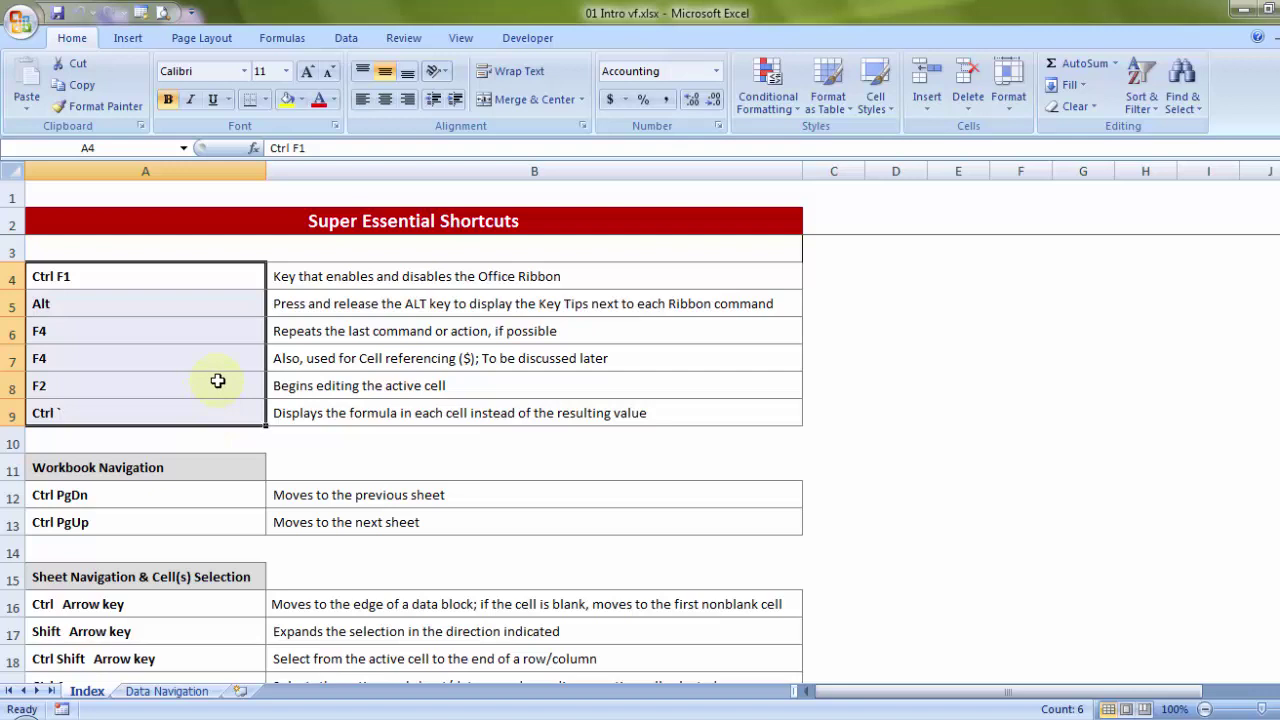
left_click(377, 309)
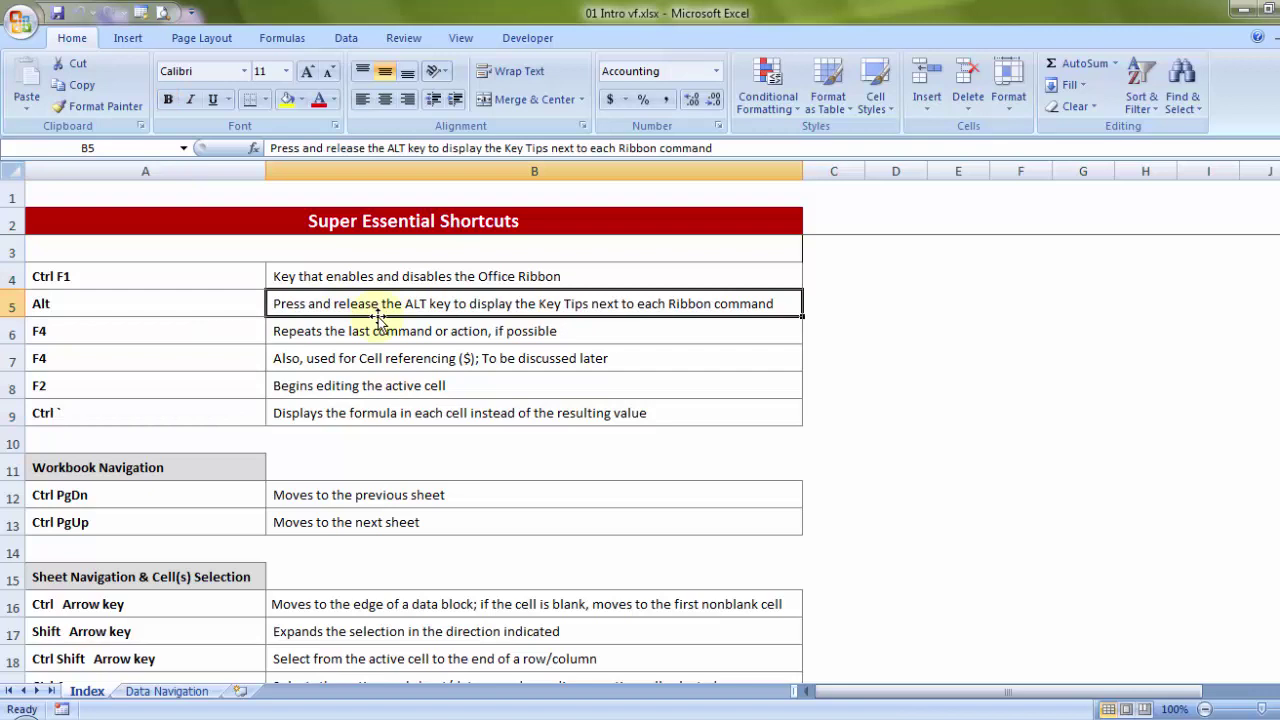
left_click(127, 40)
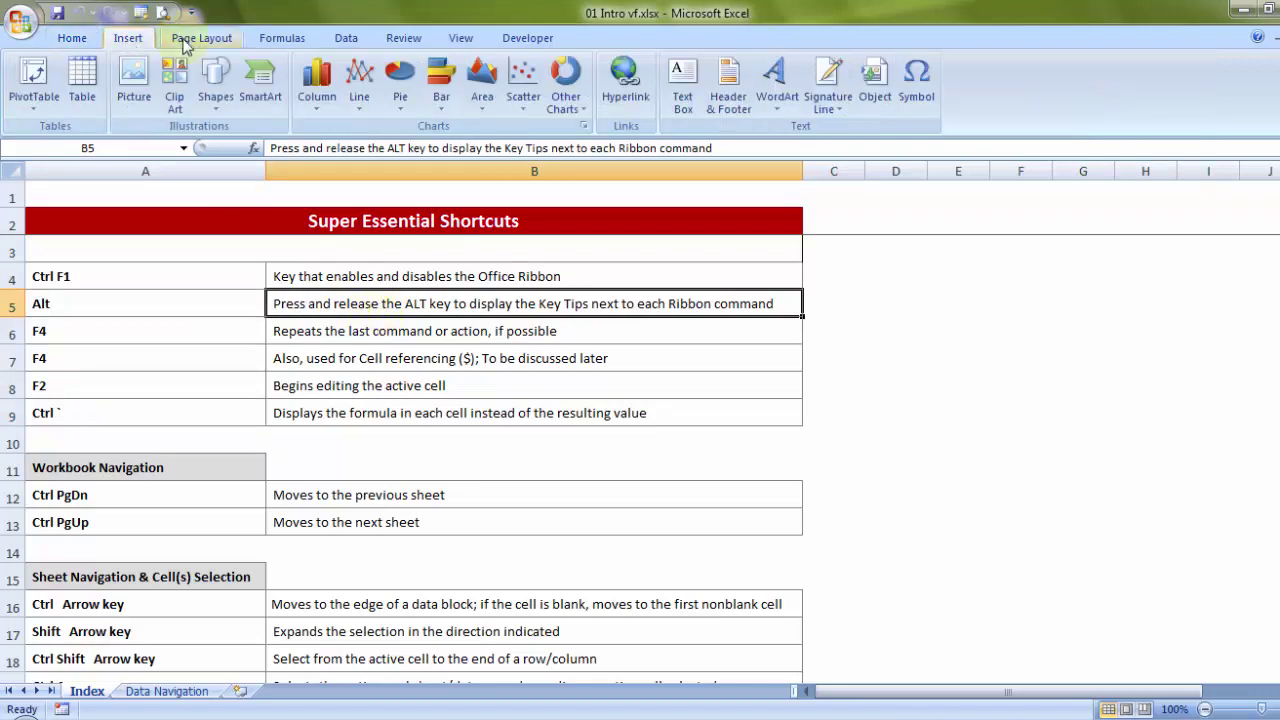
left_click(198, 42)
left_click(280, 42)
left_click(346, 40)
left_click(399, 40)
left_click(530, 40)
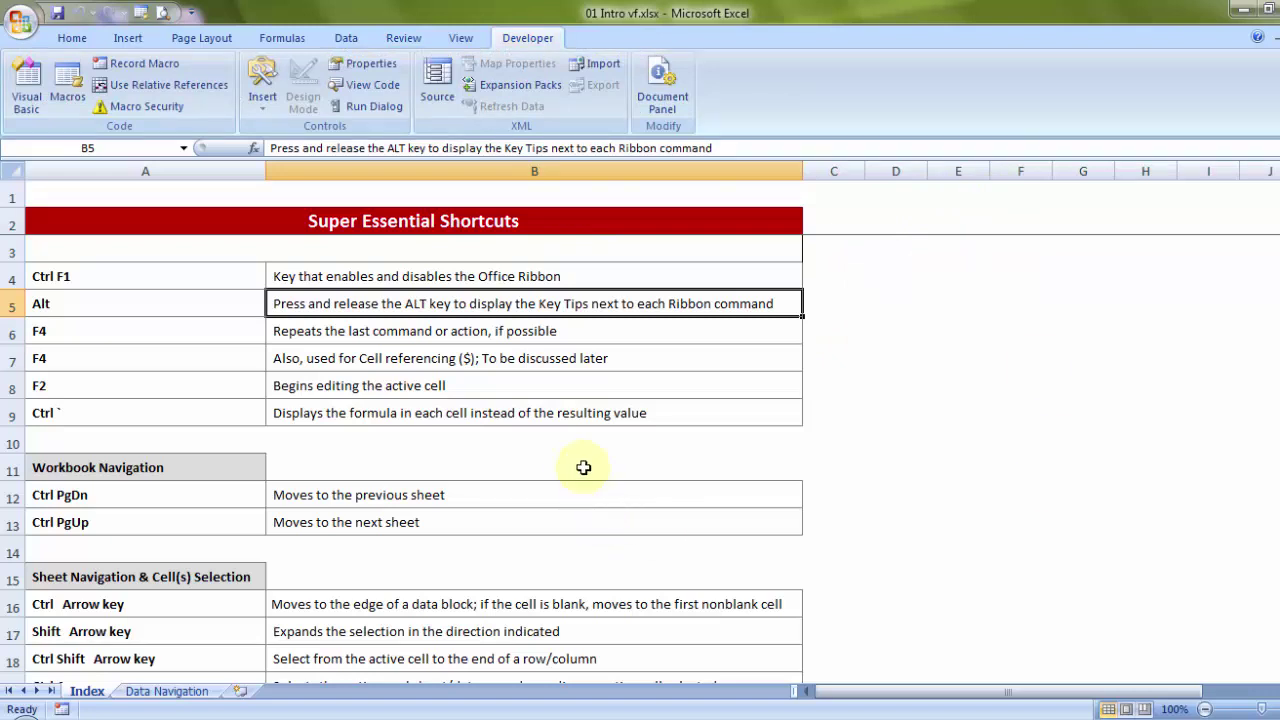
On the View tab, collapse and restore the ribbon by double-clicking, then with Ctrl+F1
left_click(470, 39)
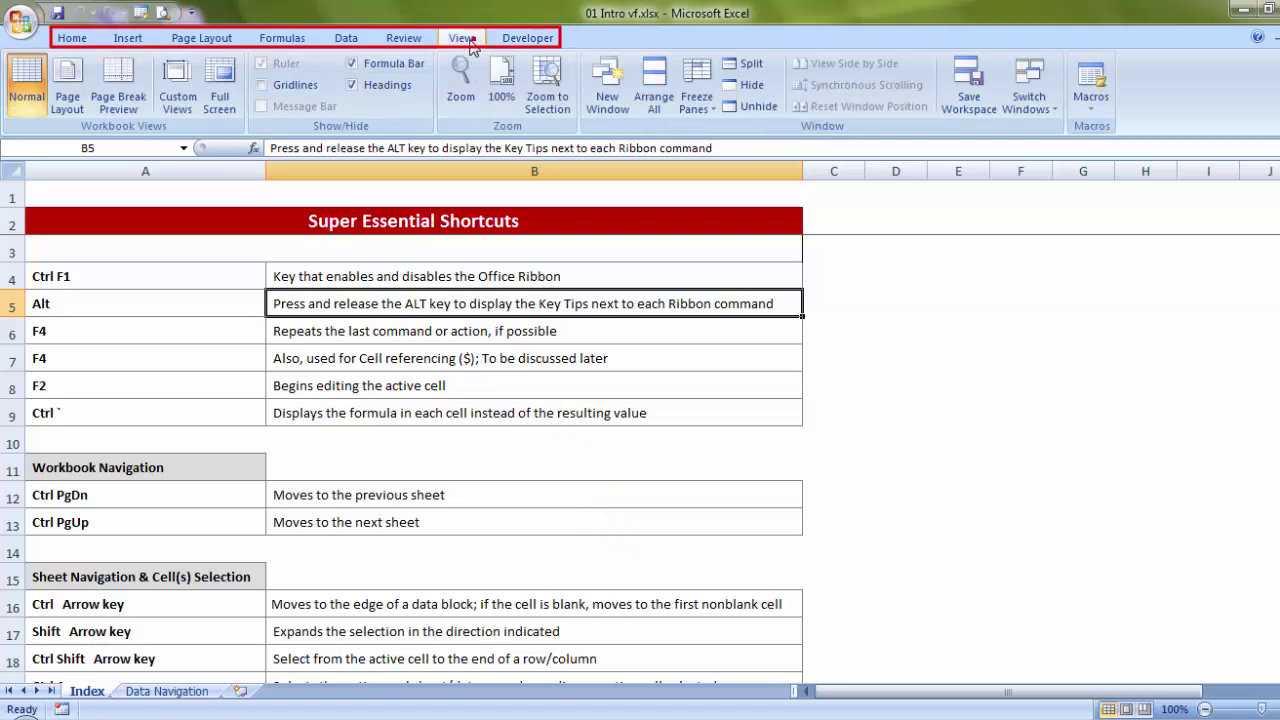
double_click(470, 39)
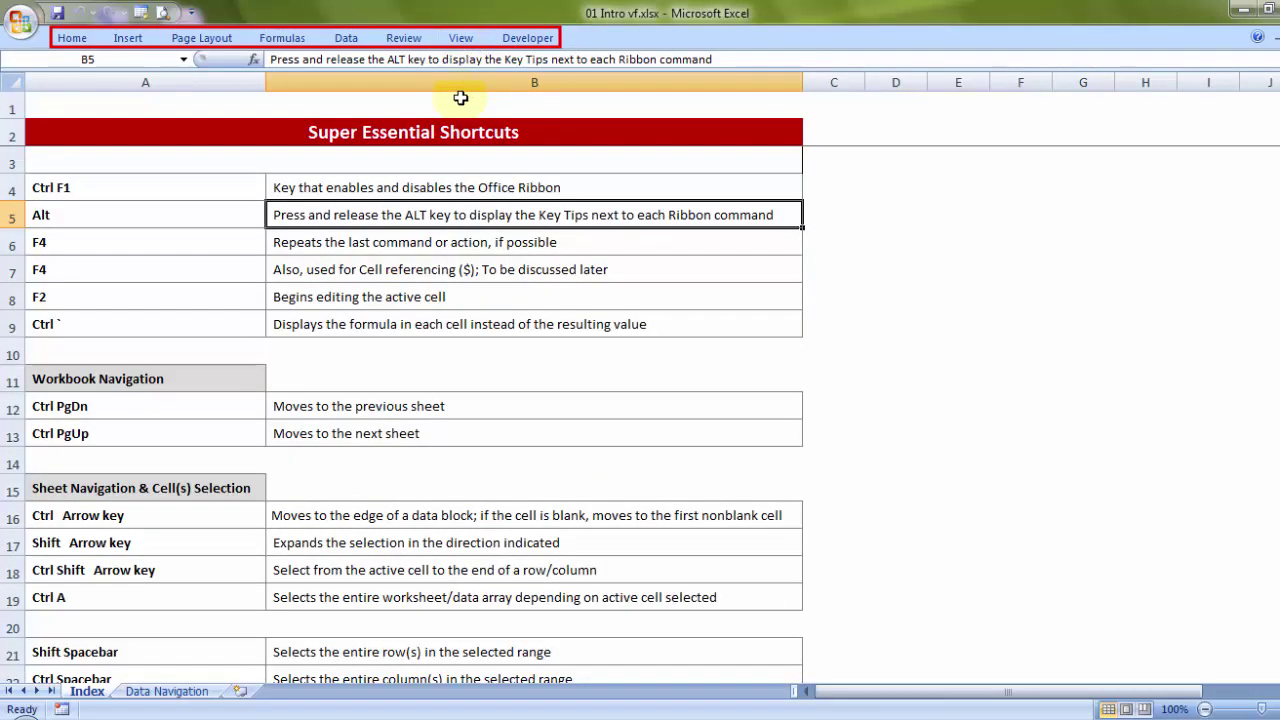
double_click(462, 40)
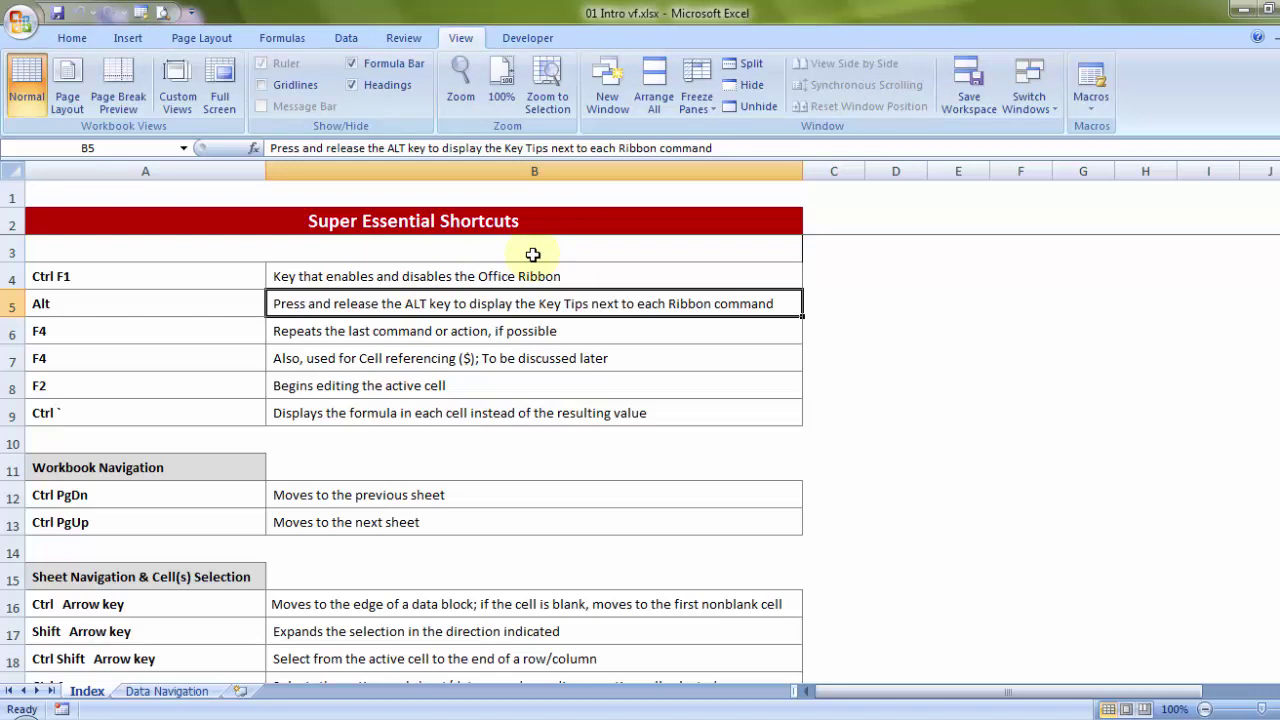
key("ctrl+F1")
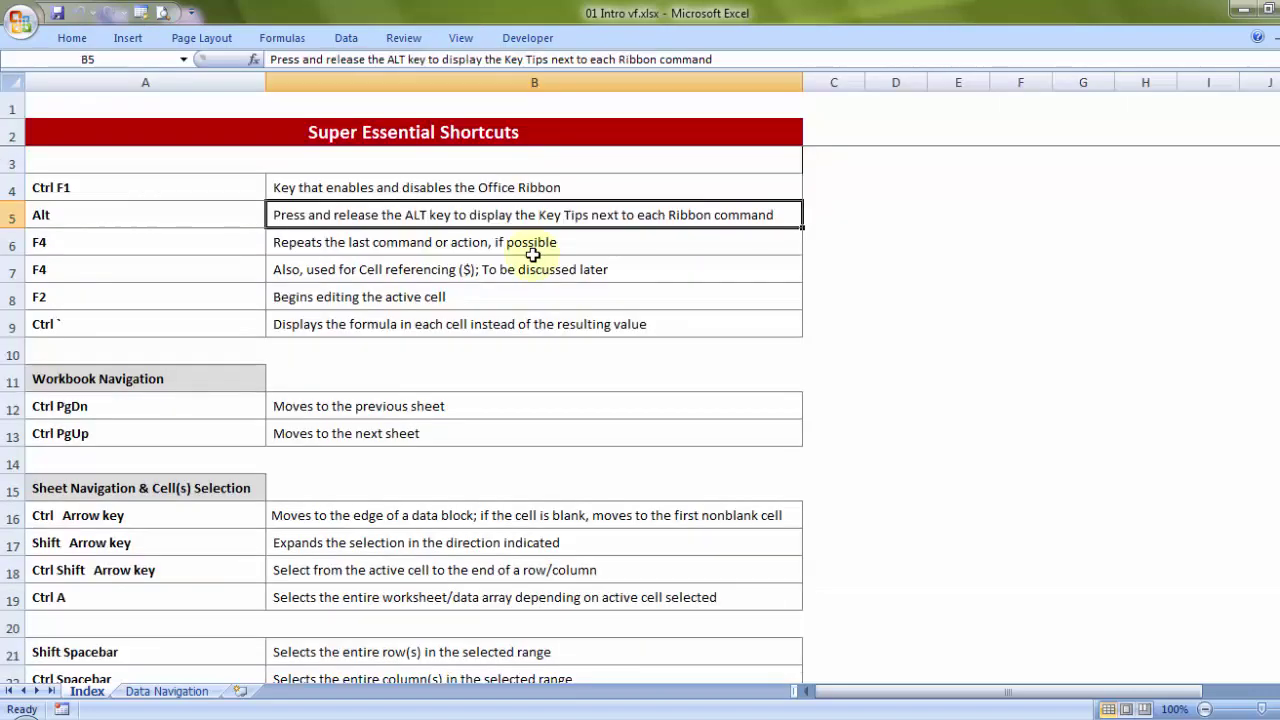
key("ctrl+F1")
key("ctrl+F1")
key("ctrl+F1")
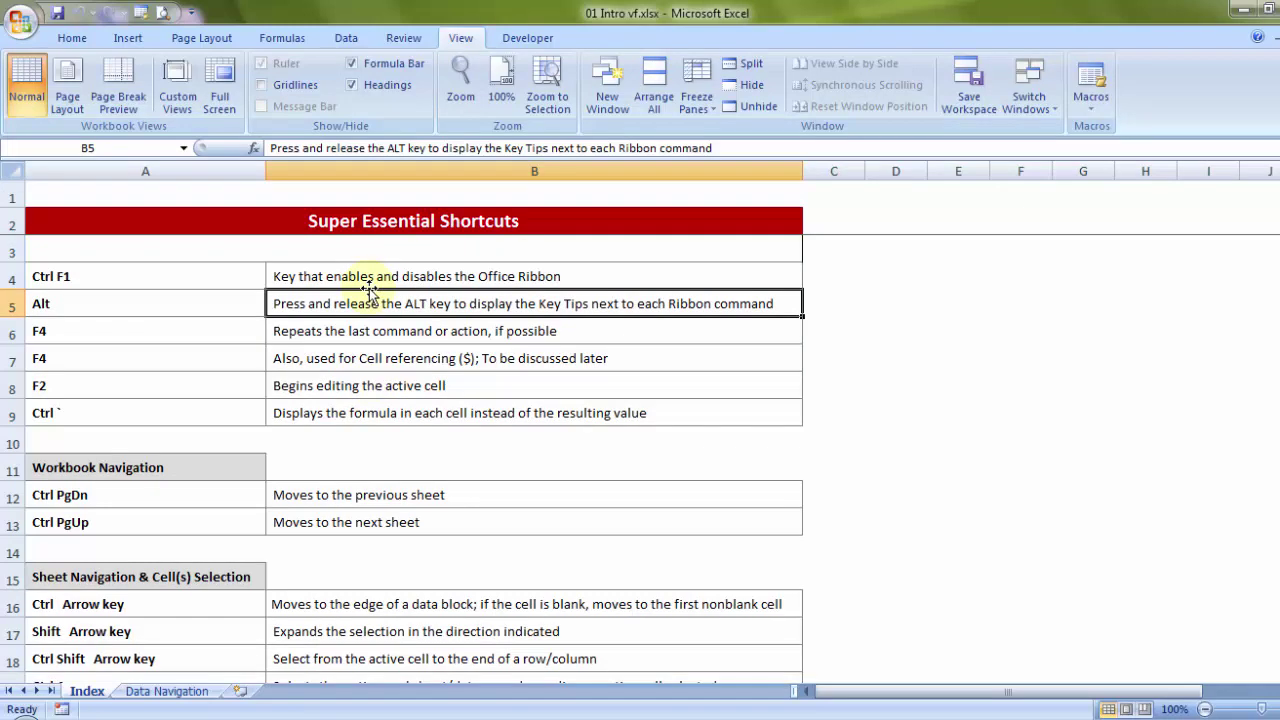
Make the Ctrl F1 row A4:B4 text Dark Red, then return to cell B4
left_click(220, 277)
key("shift+Right")
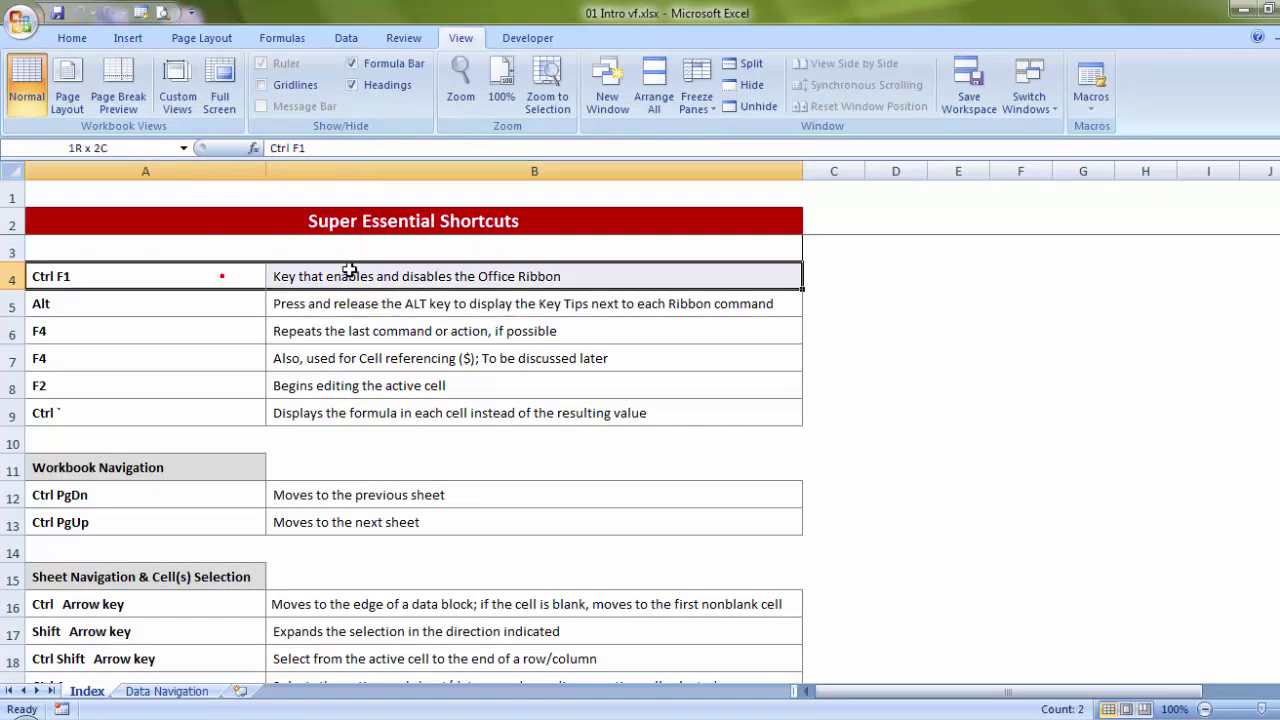
left_click(74, 40)
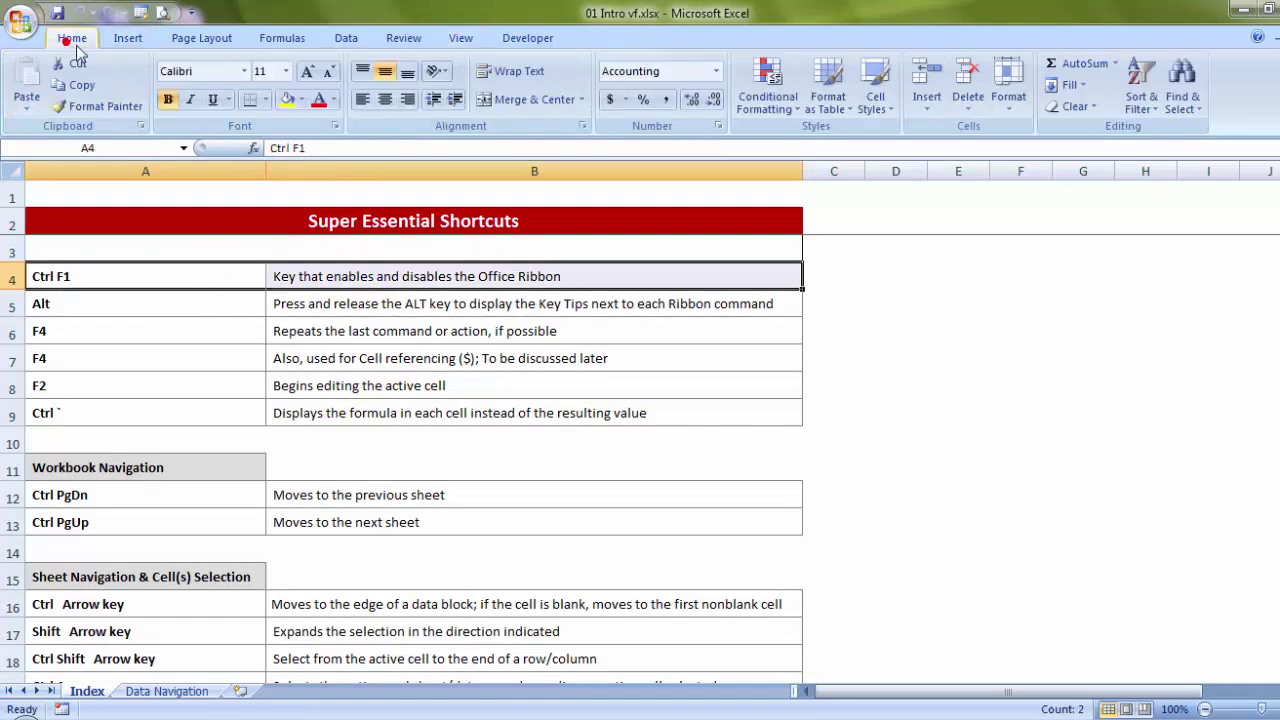
left_click(334, 100)
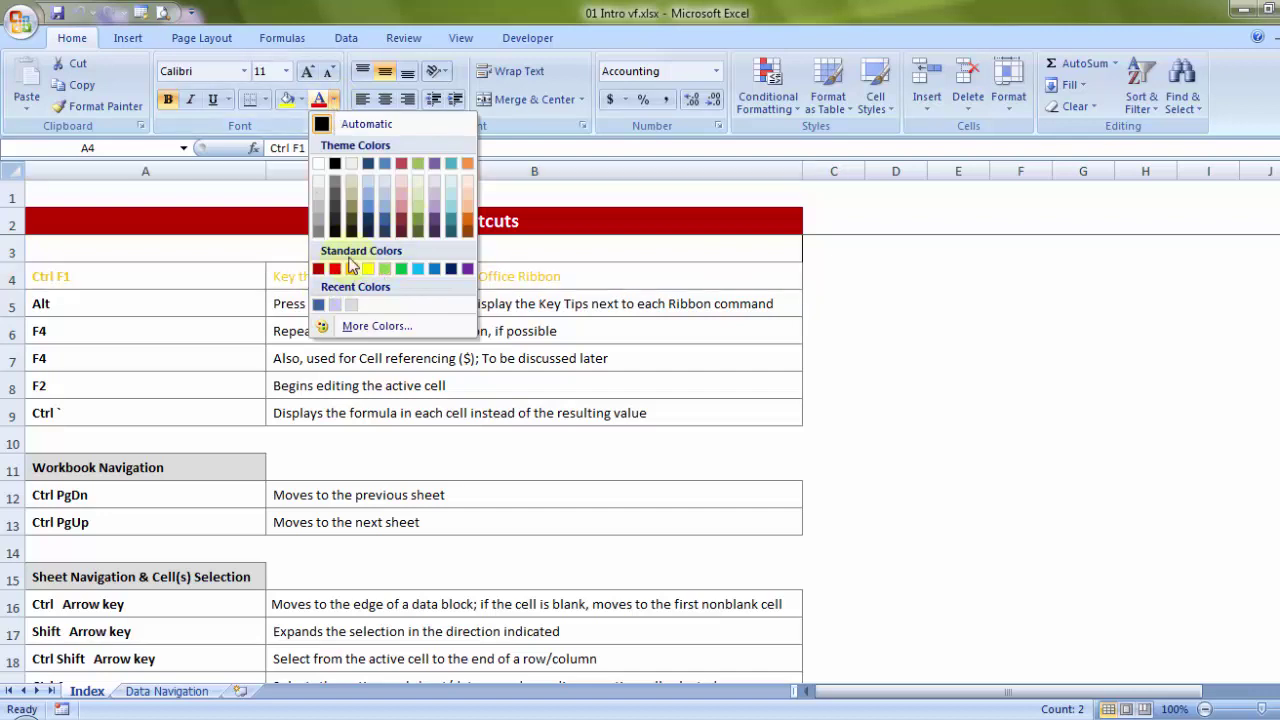
left_click(318, 270)
left_click(425, 357)
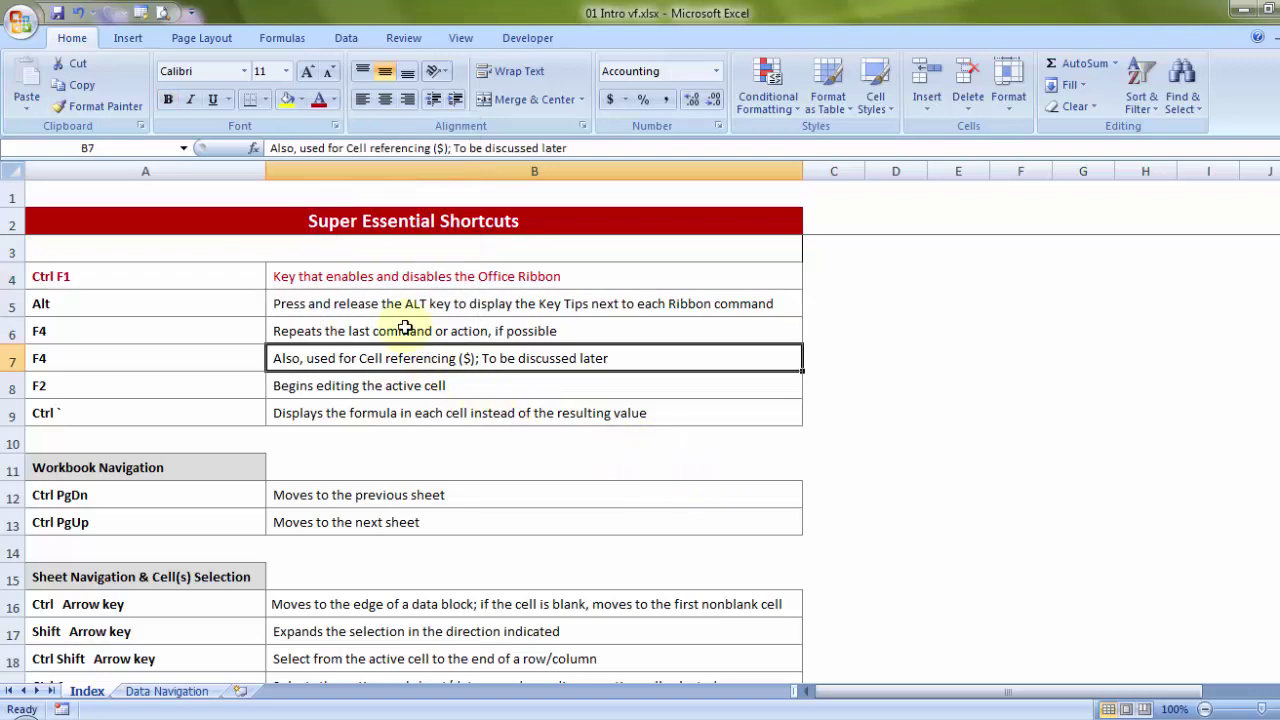
left_click(377, 278)
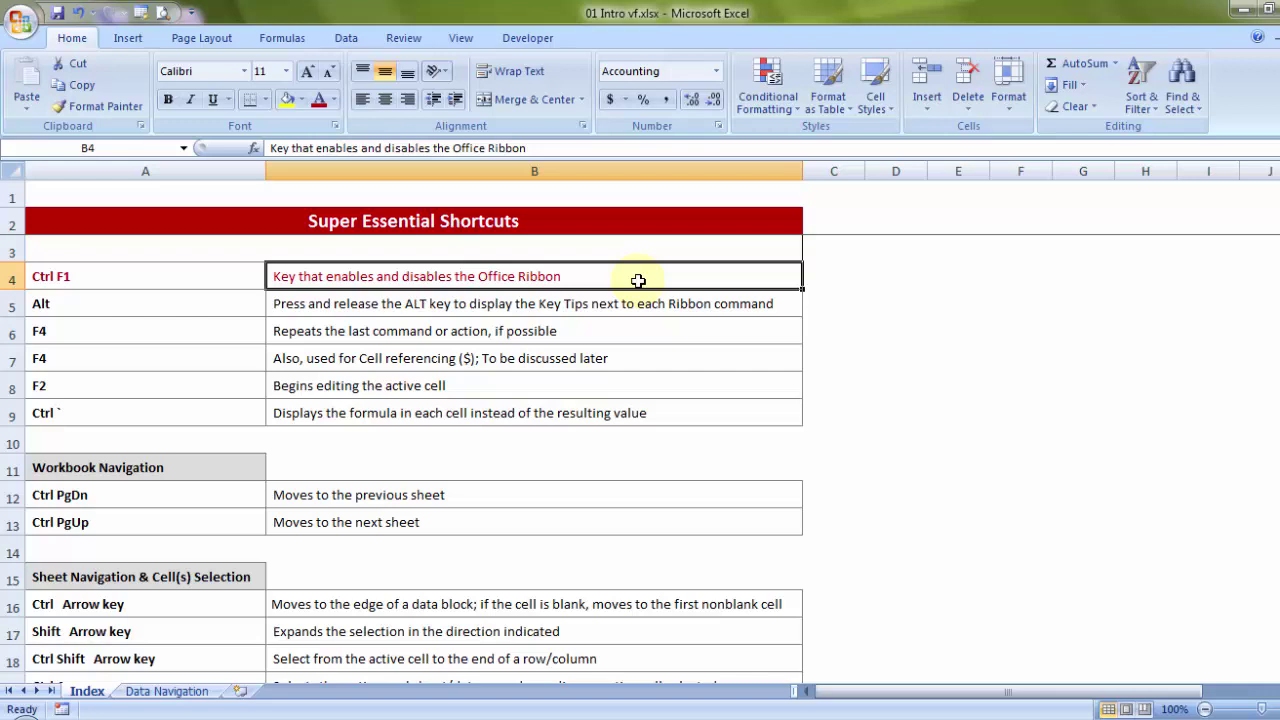
Fill cell B4 with orange using the Alt, H, H Fill Color shortcut
key("alt")
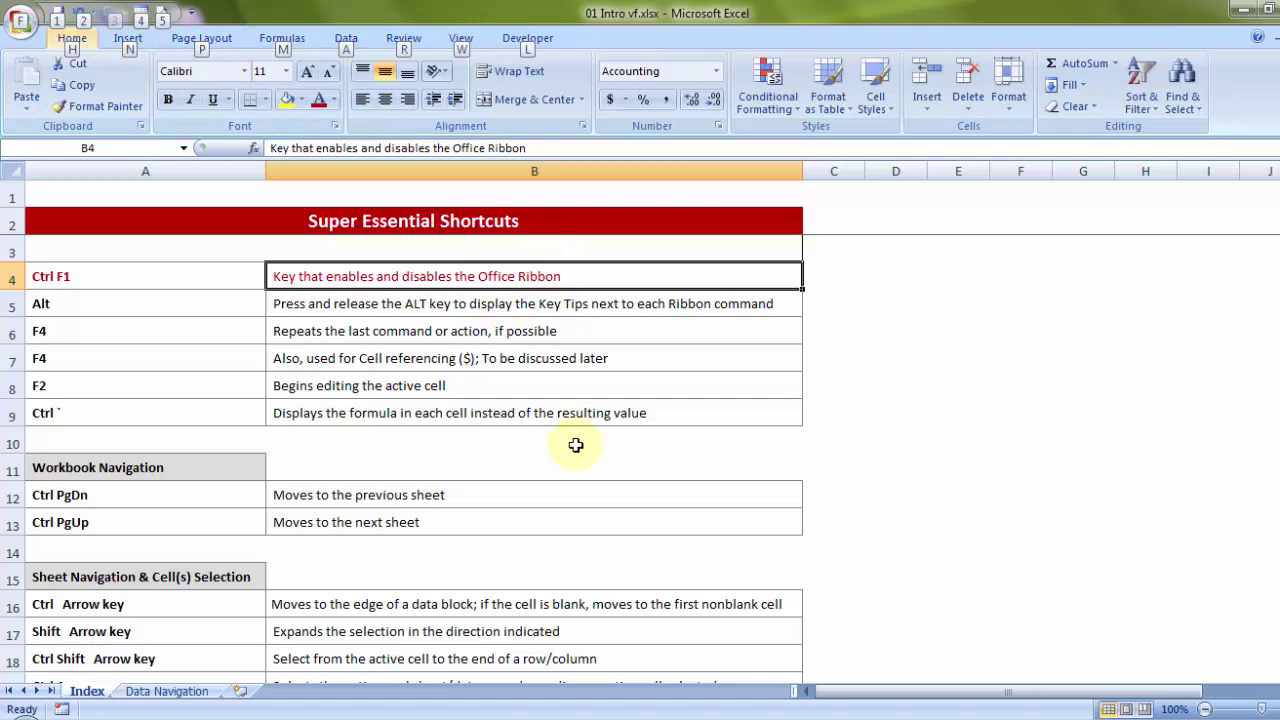
key("h")
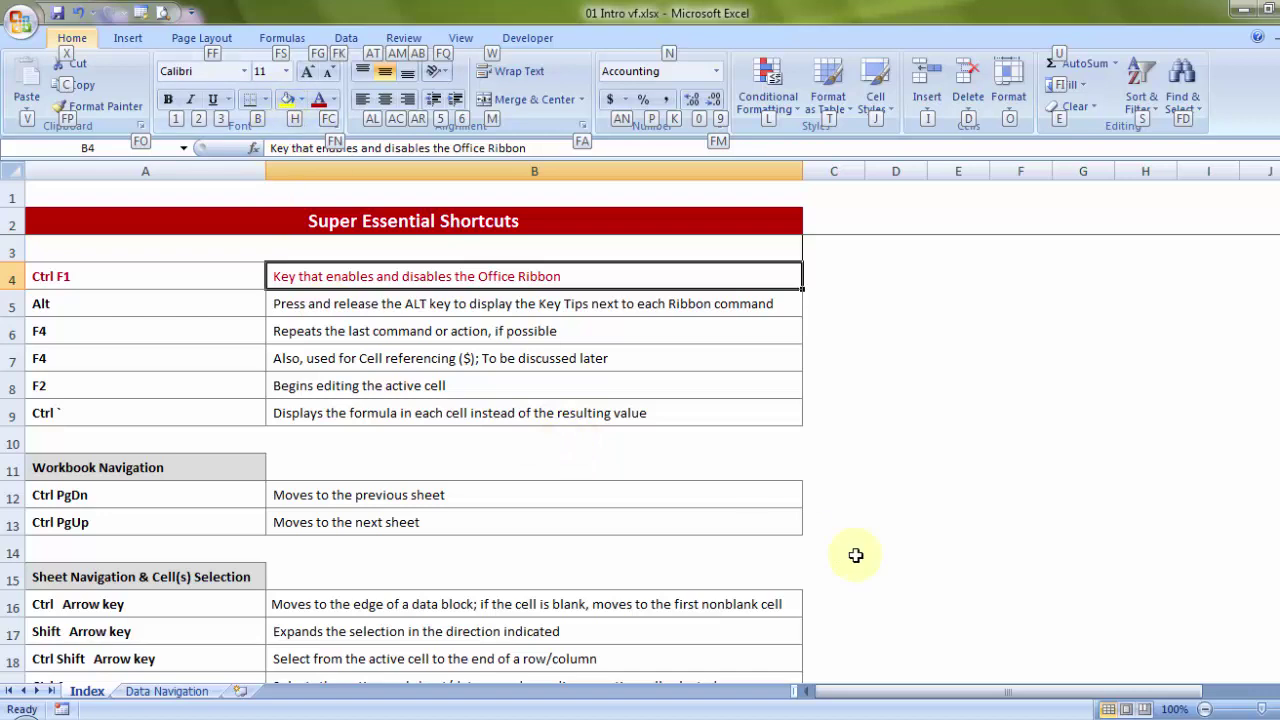
key("h")
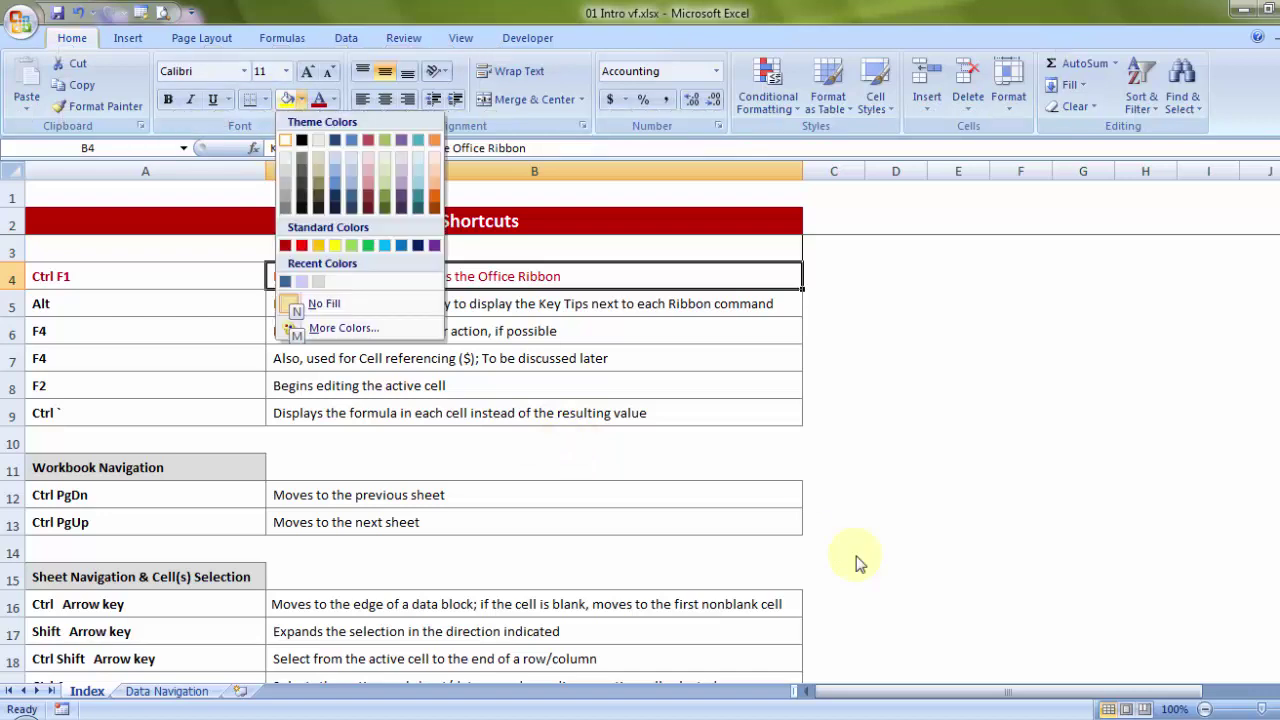
key("Down")
key("Down")
key("Right")
key("Right")
key("Down")
key("Down")
key("Down")
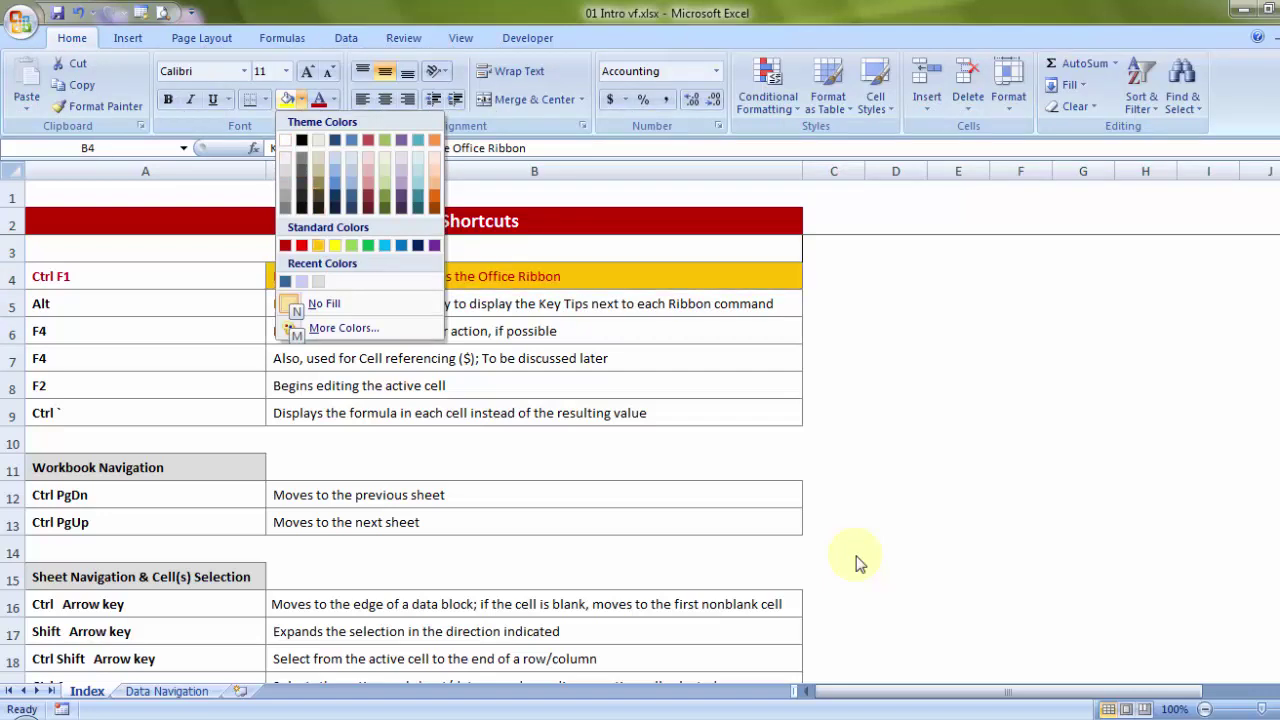
key("Return")
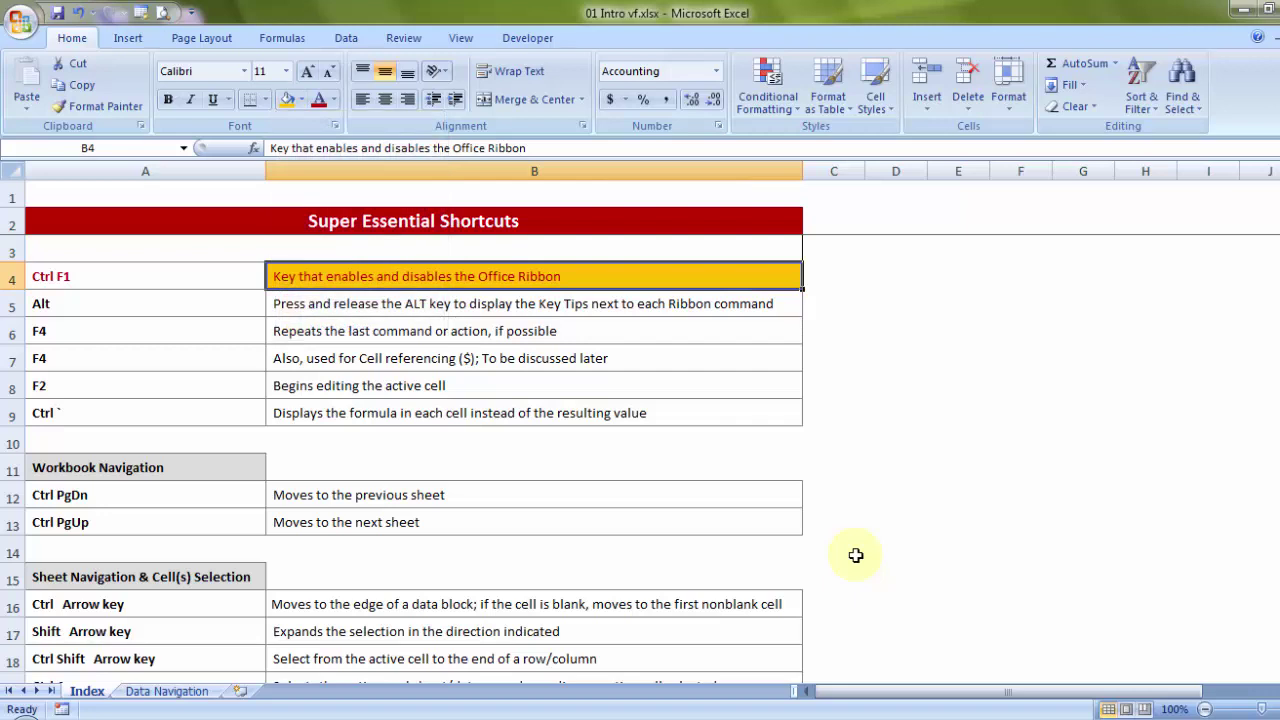
Make the Alt row A5:B5 text red and fill cell A5 light green
left_click_drag(171, 303, 305, 310)
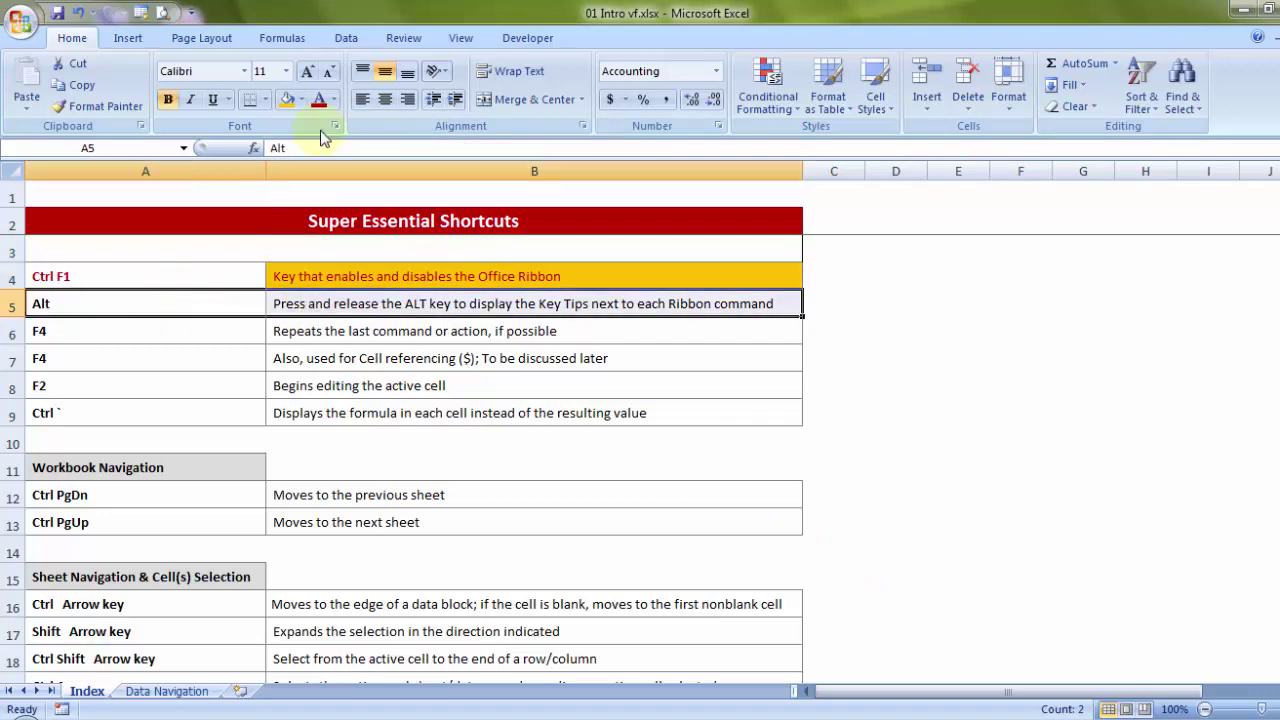
left_click(319, 99)
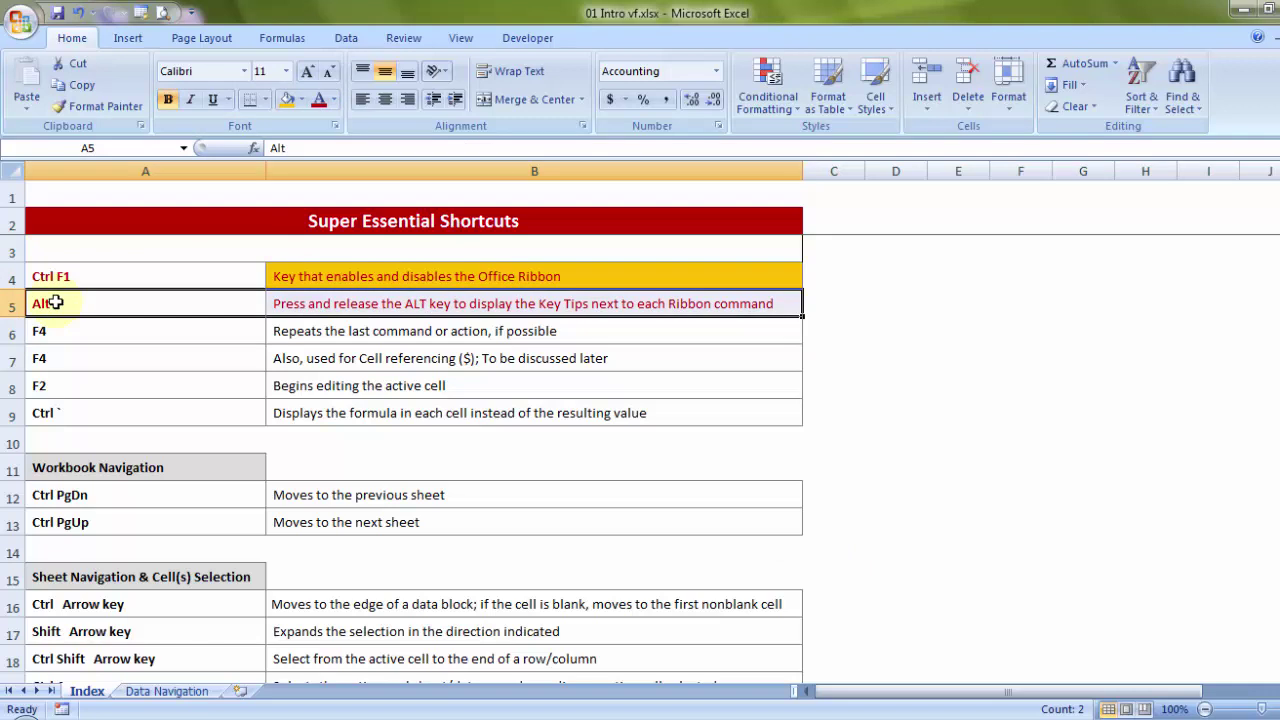
left_click(200, 305)
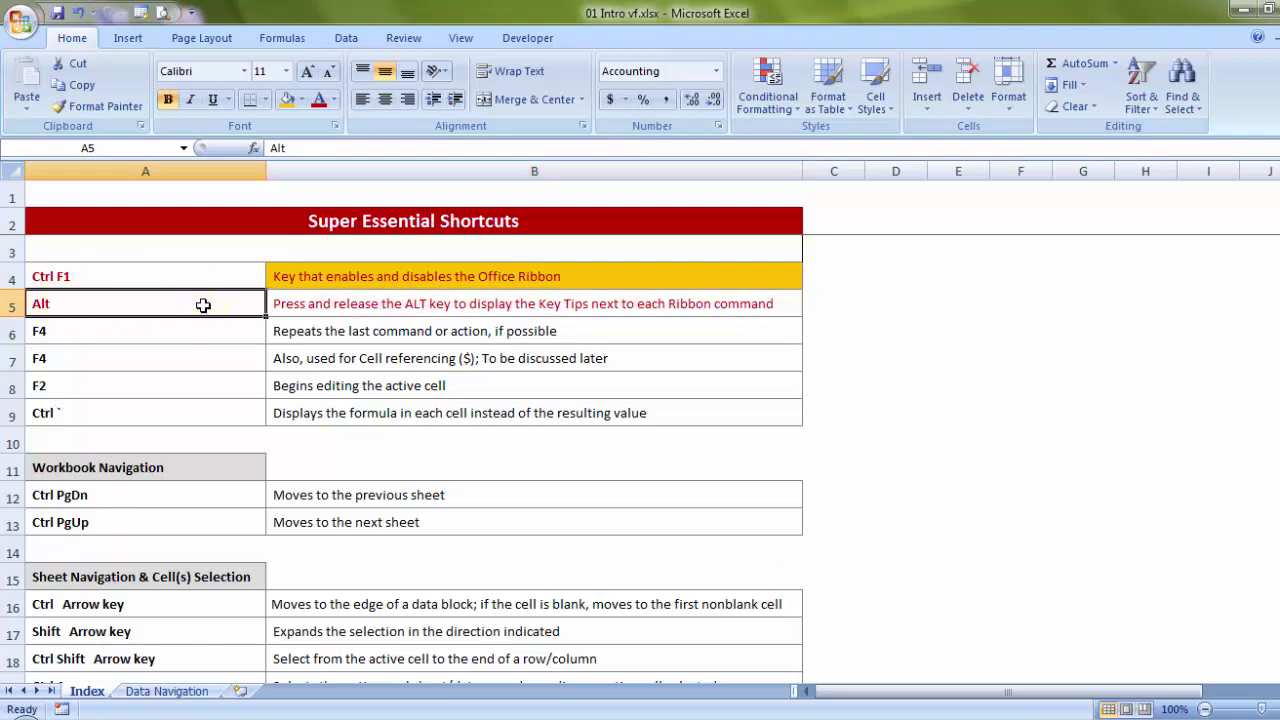
left_click(302, 101)
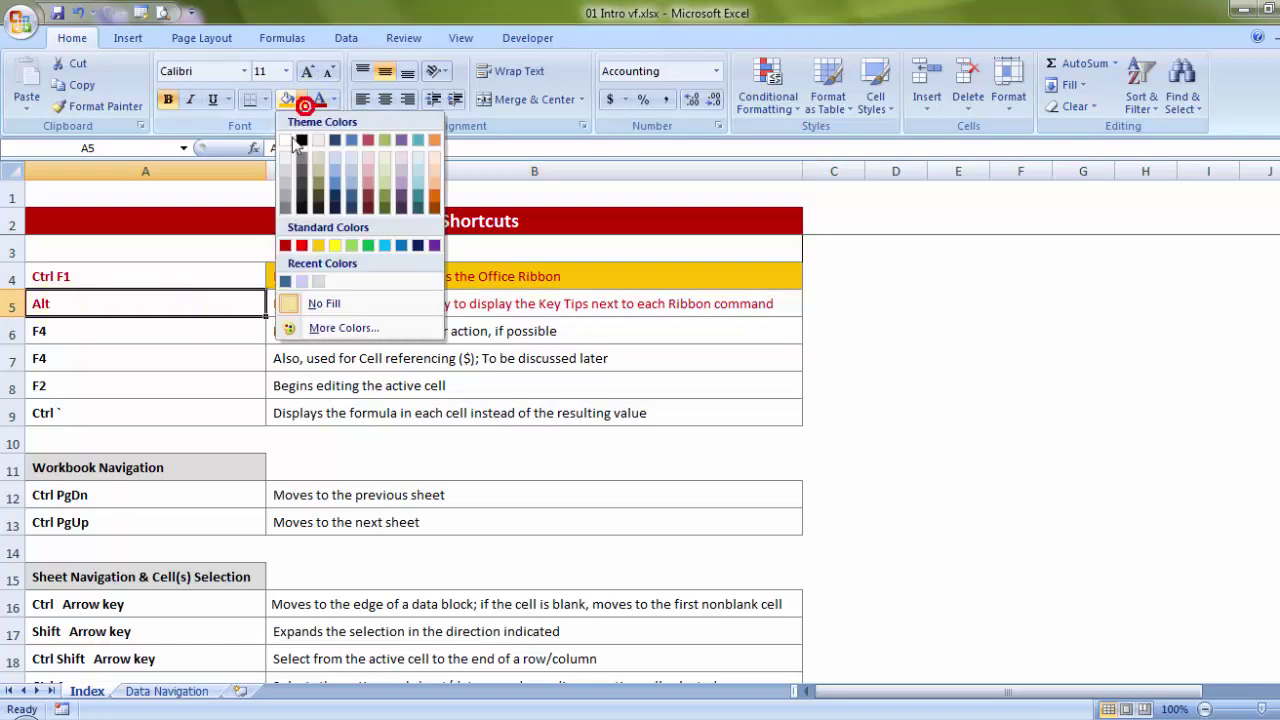
left_click(351, 244)
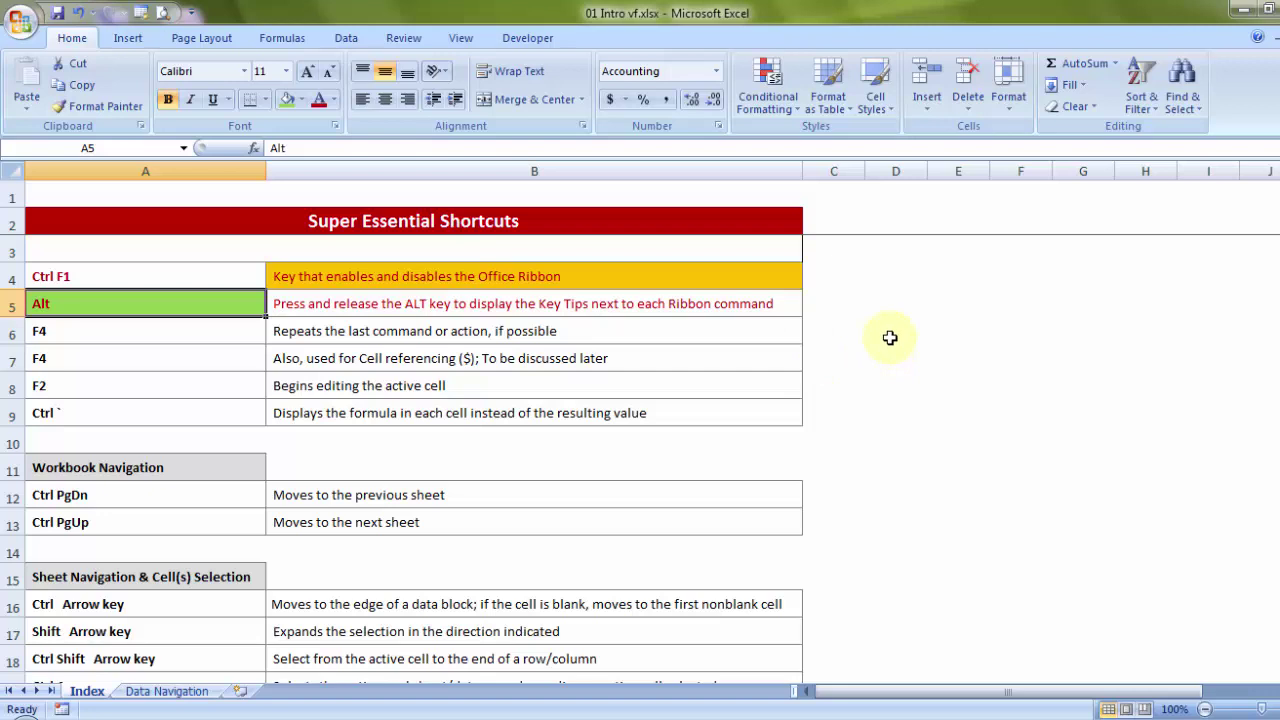
Repeat the green fill on C5, E4, F6 and E6 with F4, then make row A6:B6 text red
left_click(890, 274)
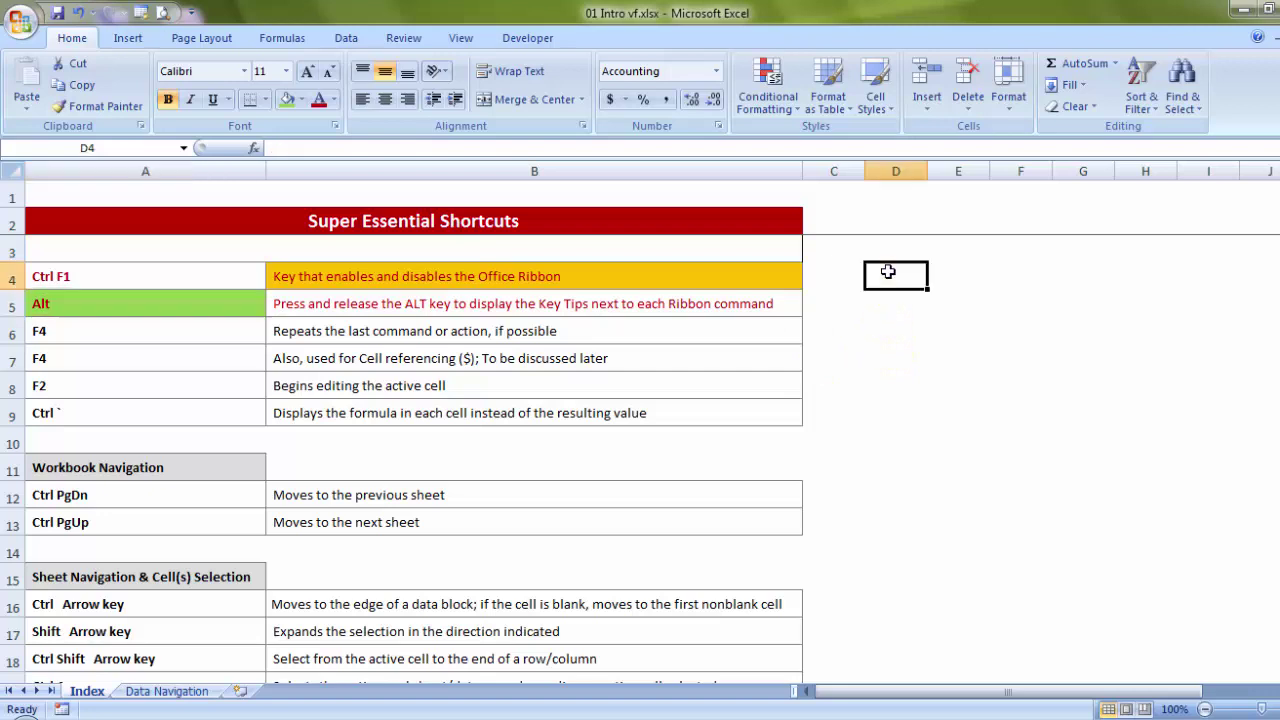
left_click(854, 310)
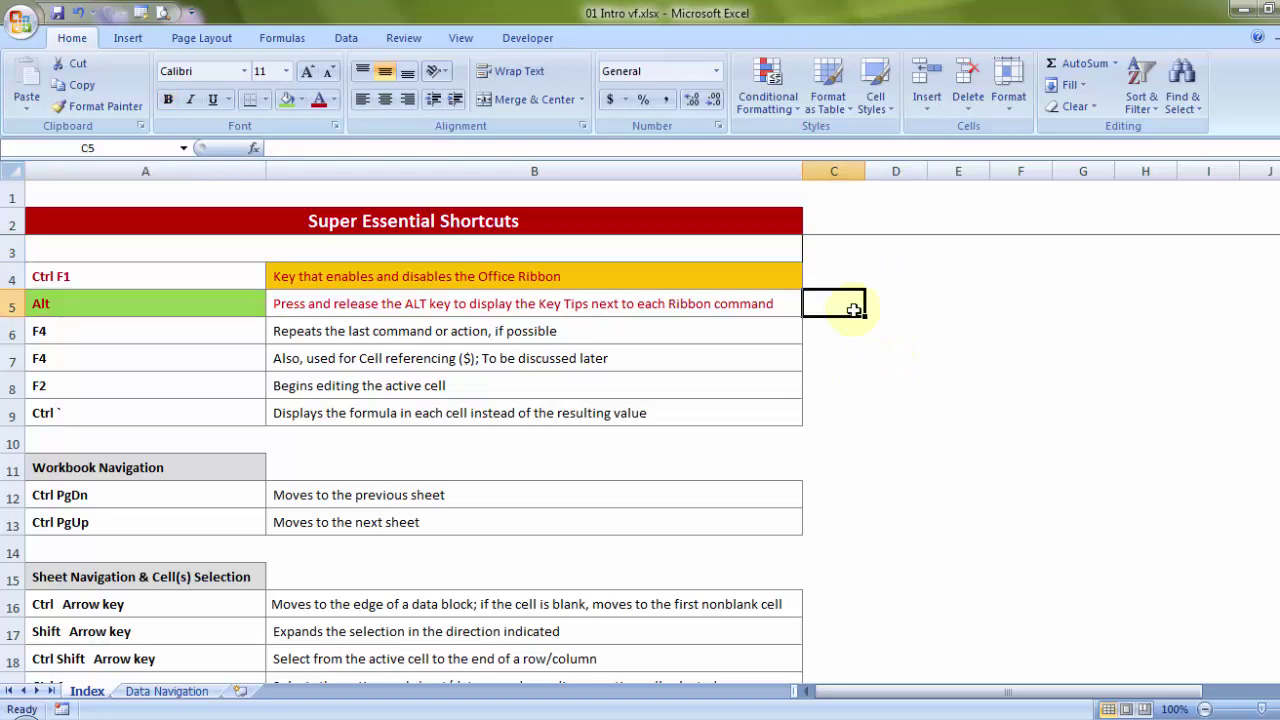
key("F4")
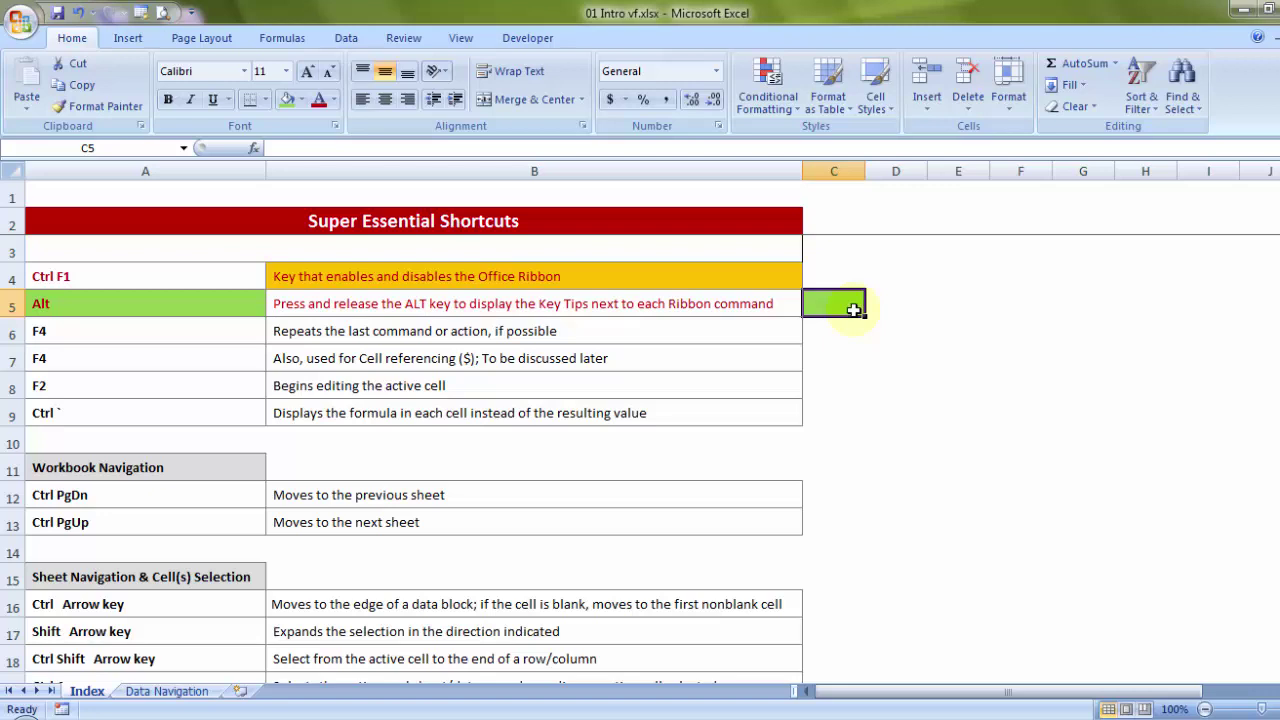
left_click(943, 266)
key("F4")
left_click(1032, 267)
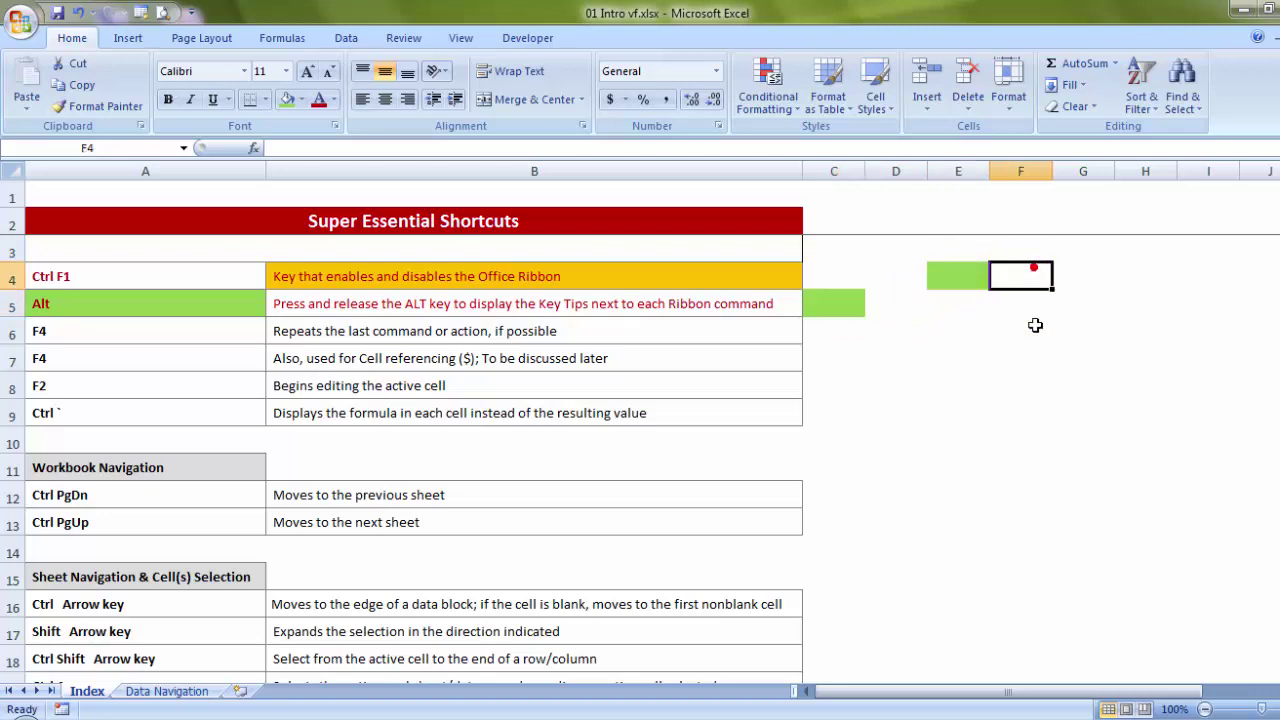
left_click(1034, 325)
key("F4")
left_click(940, 325)
key("F4")
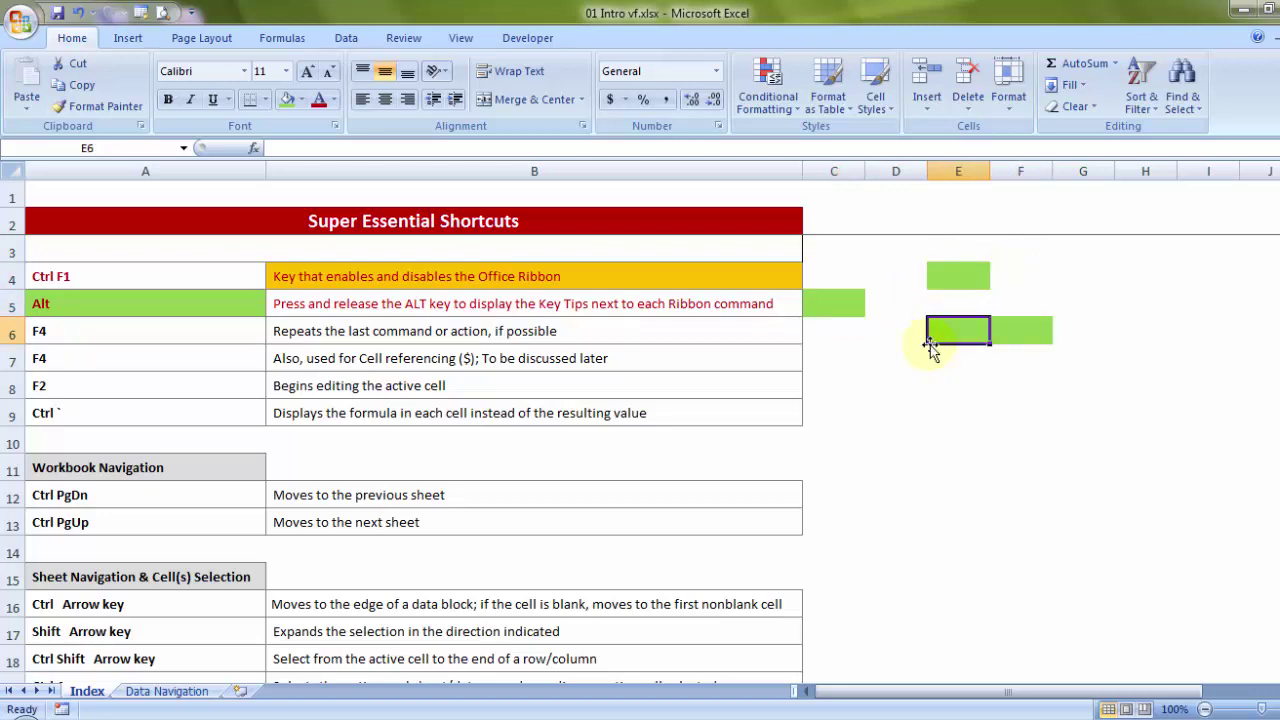
left_click(898, 332)
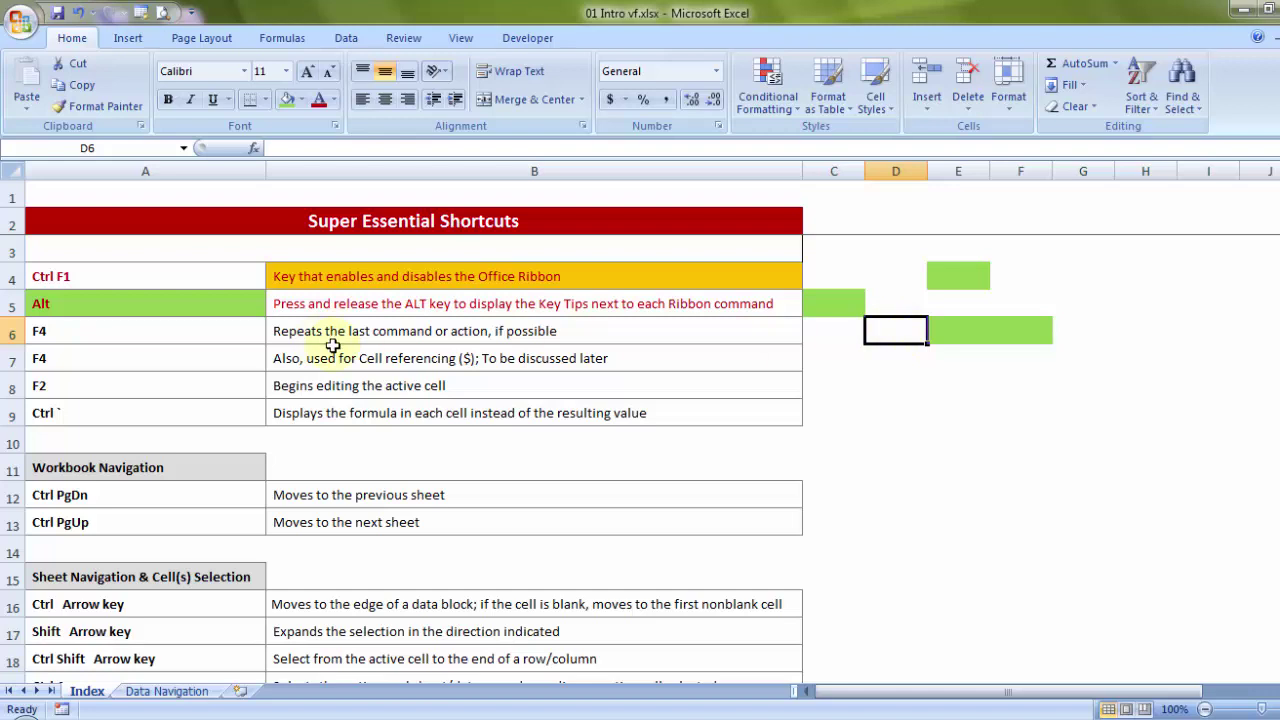
left_click_drag(218, 337, 372, 336)
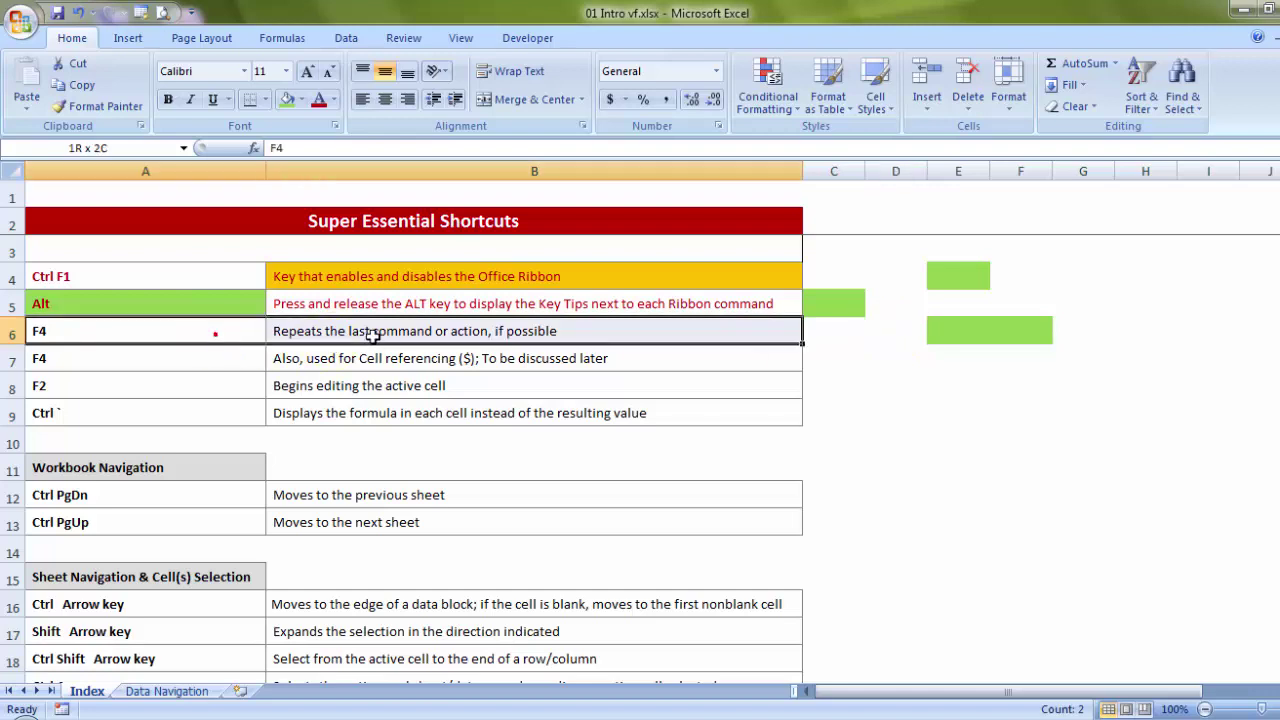
left_click(318, 99)
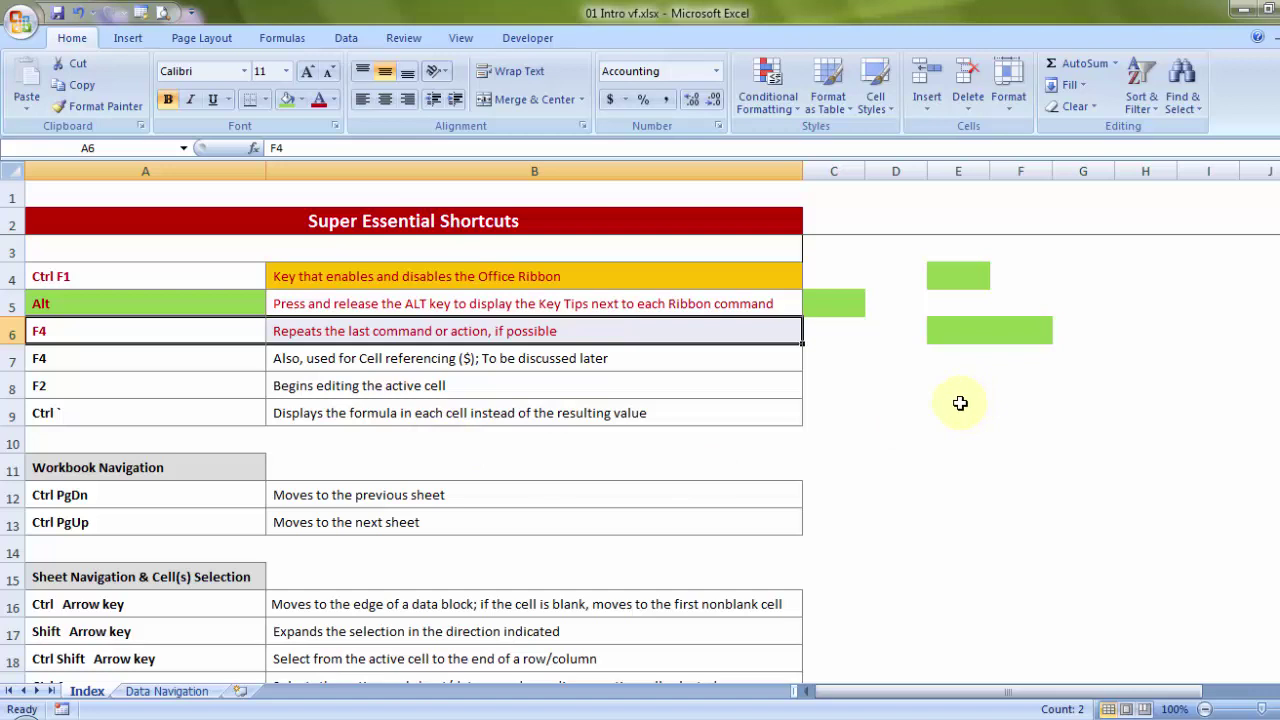
left_click(946, 328)
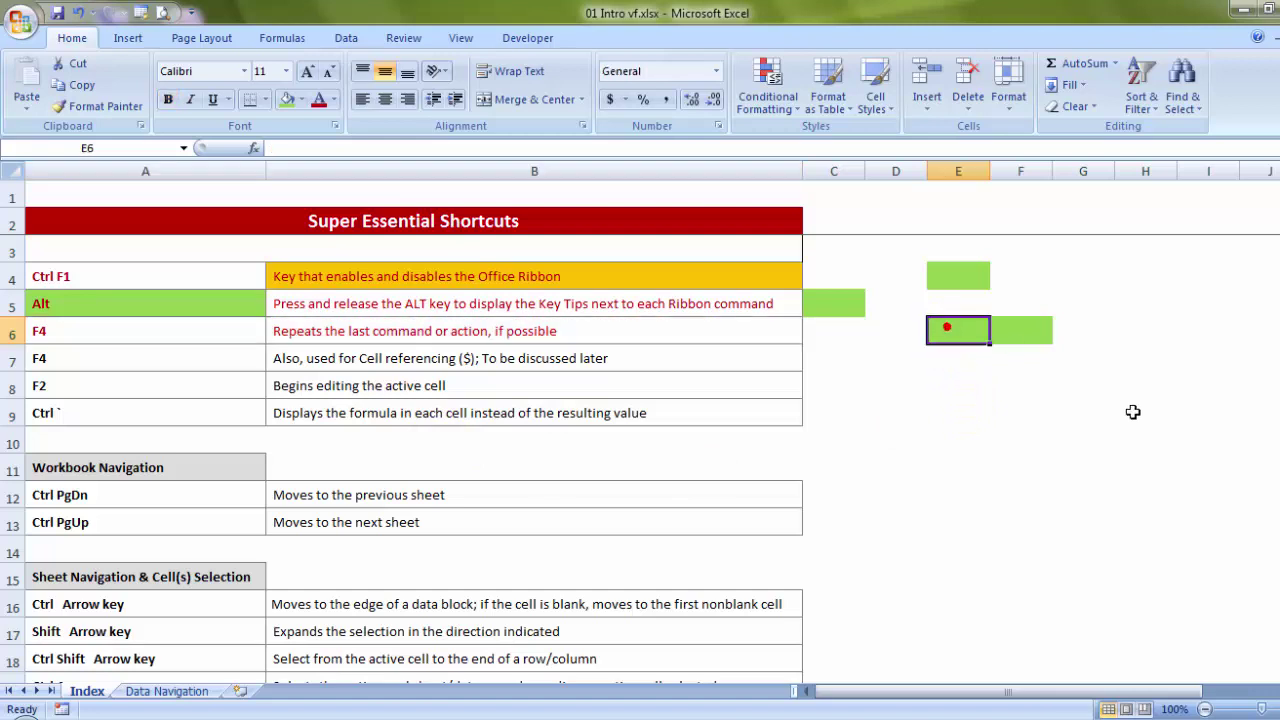
type("=")
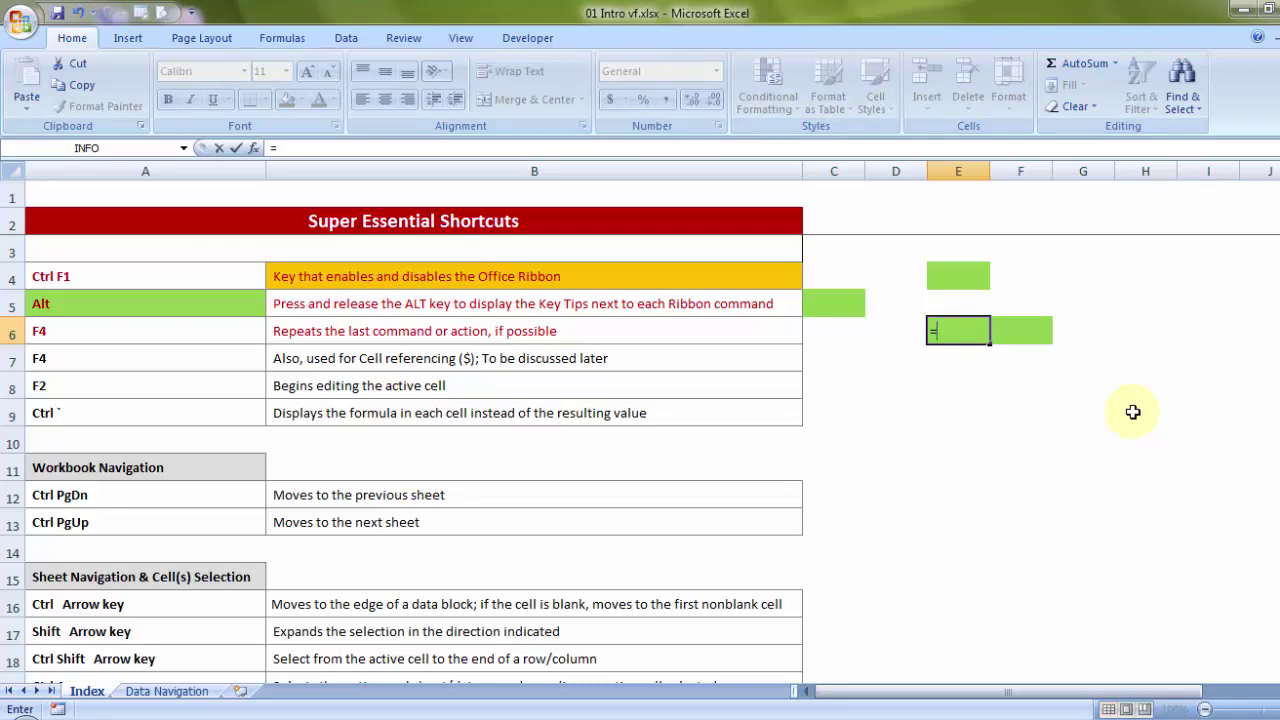
type("2+2")
key("BackSpace")
key("Up")
key("Up")
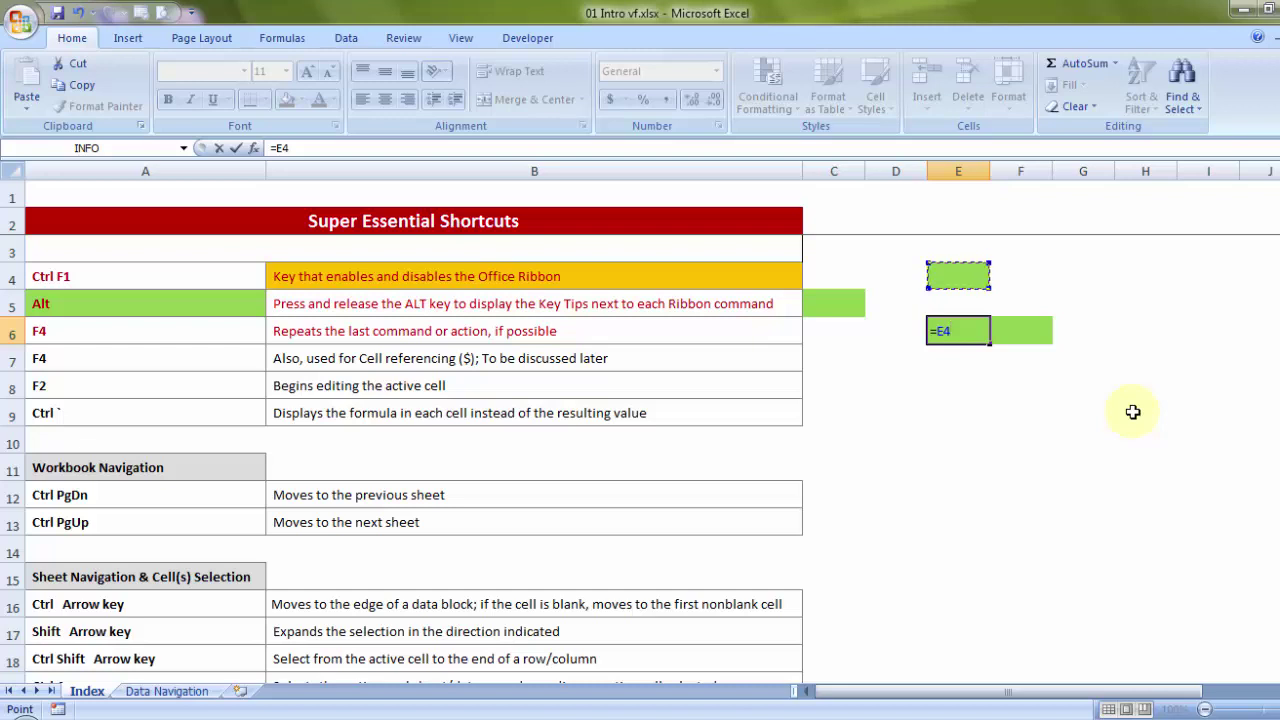
key("F4")
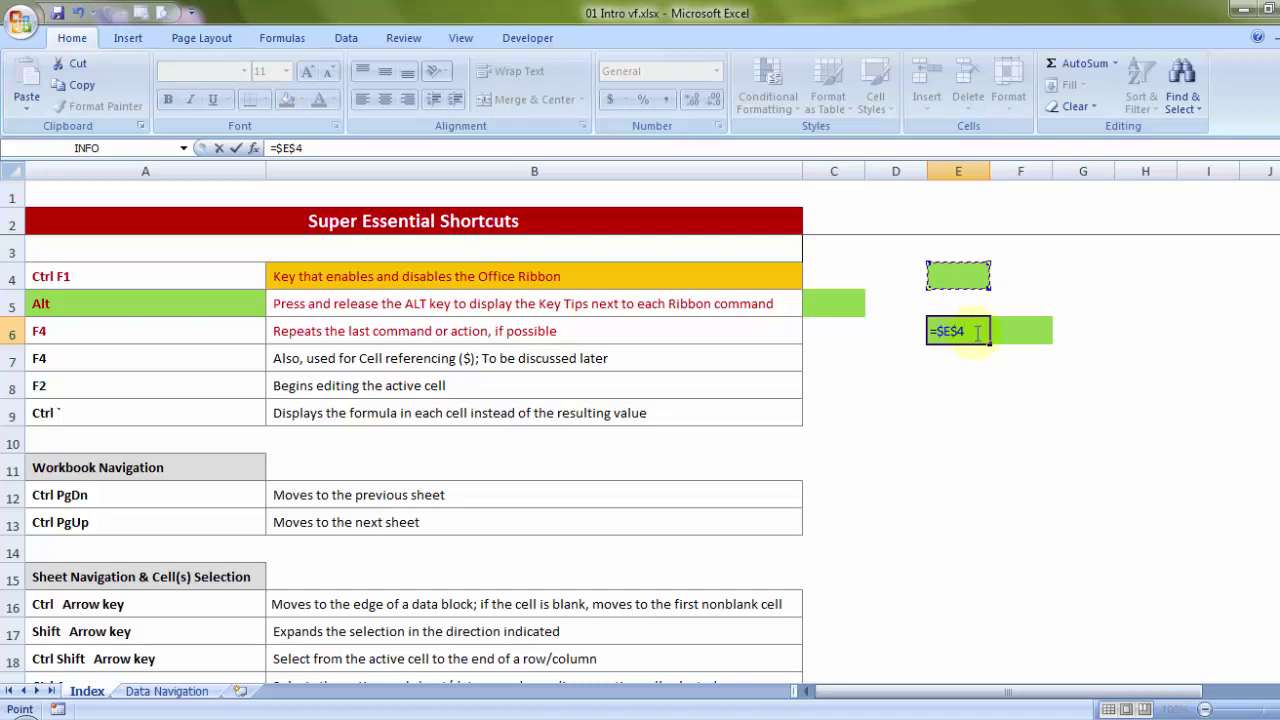
key("Escape")
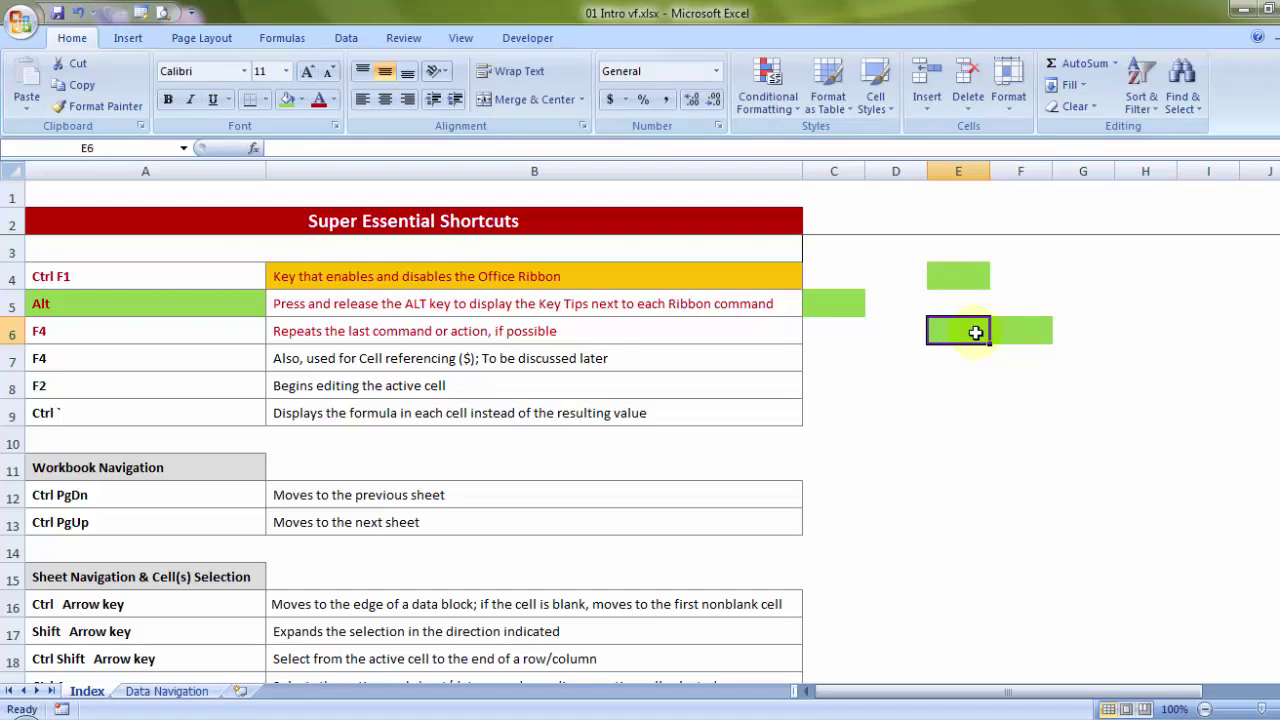
Select A7:B7 with arrow keys, make its text red, then select cell B8
key("Down")
key("Left")
key("Left")
key("Left")
key("shift+Left")
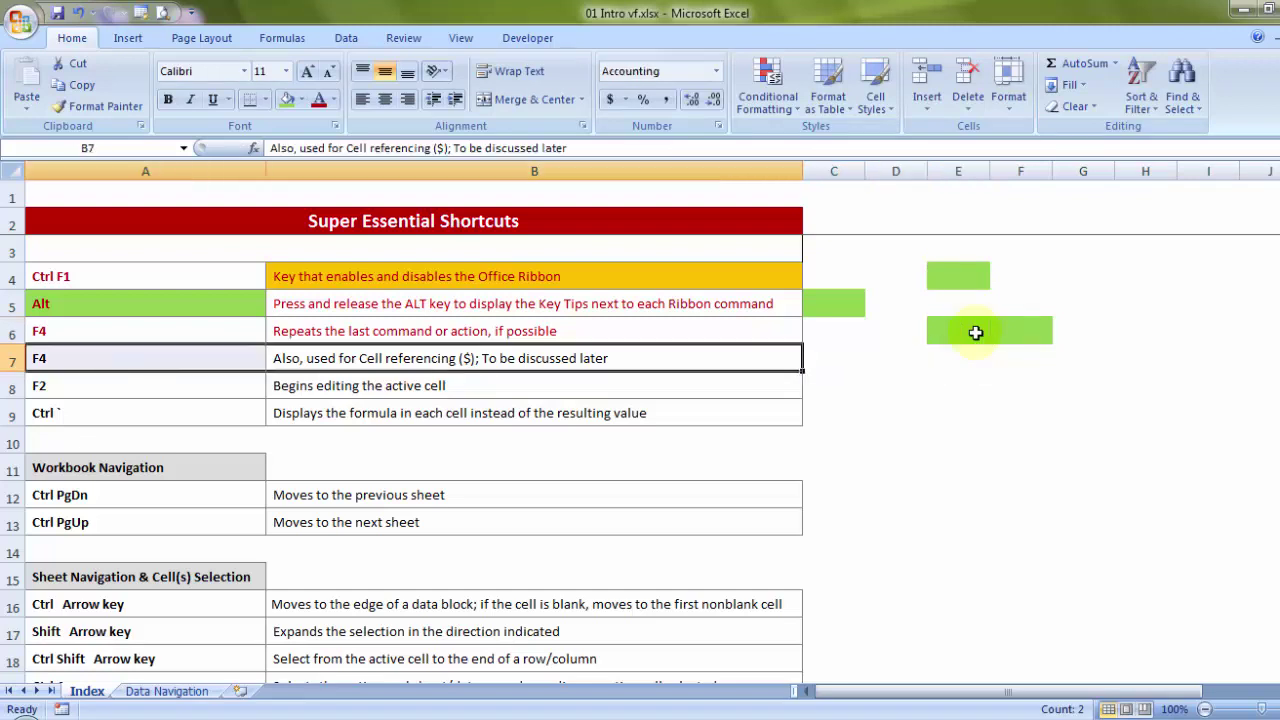
left_click(319, 99)
left_click(430, 390)
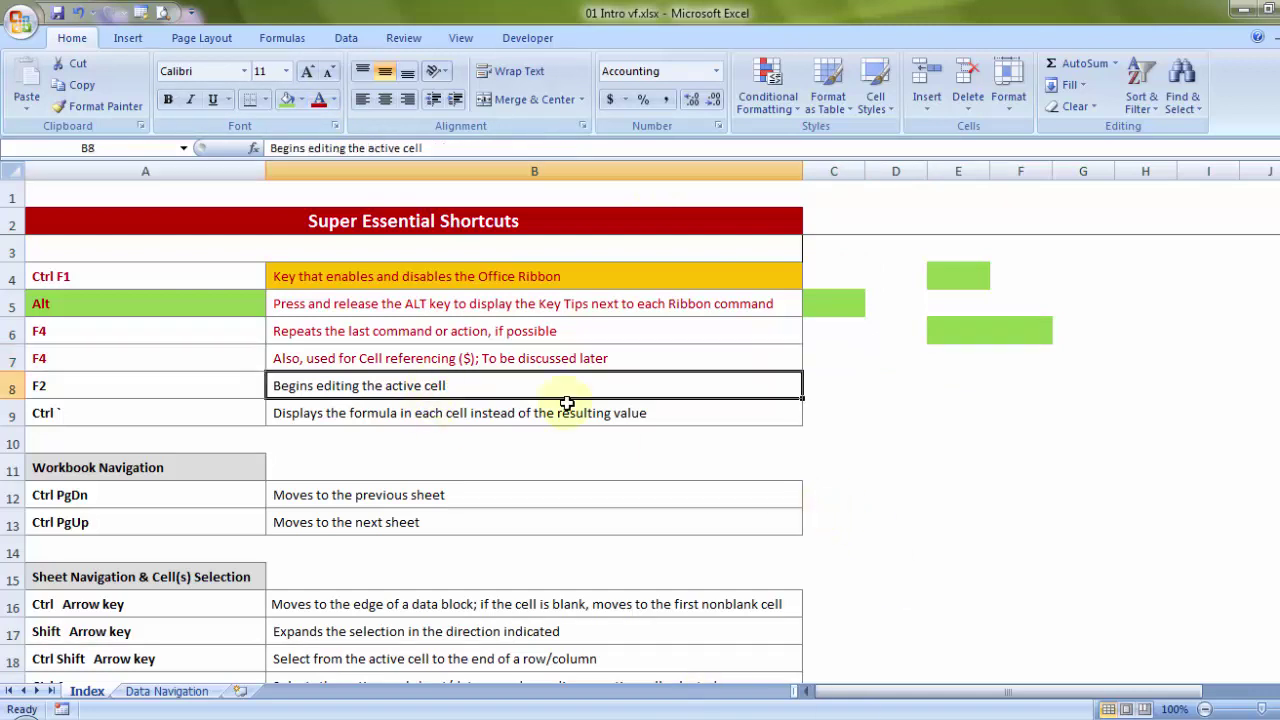
Enter the formula =E4+2 in cell E6 by referencing E4 with the arrow key
left_click(960, 325)
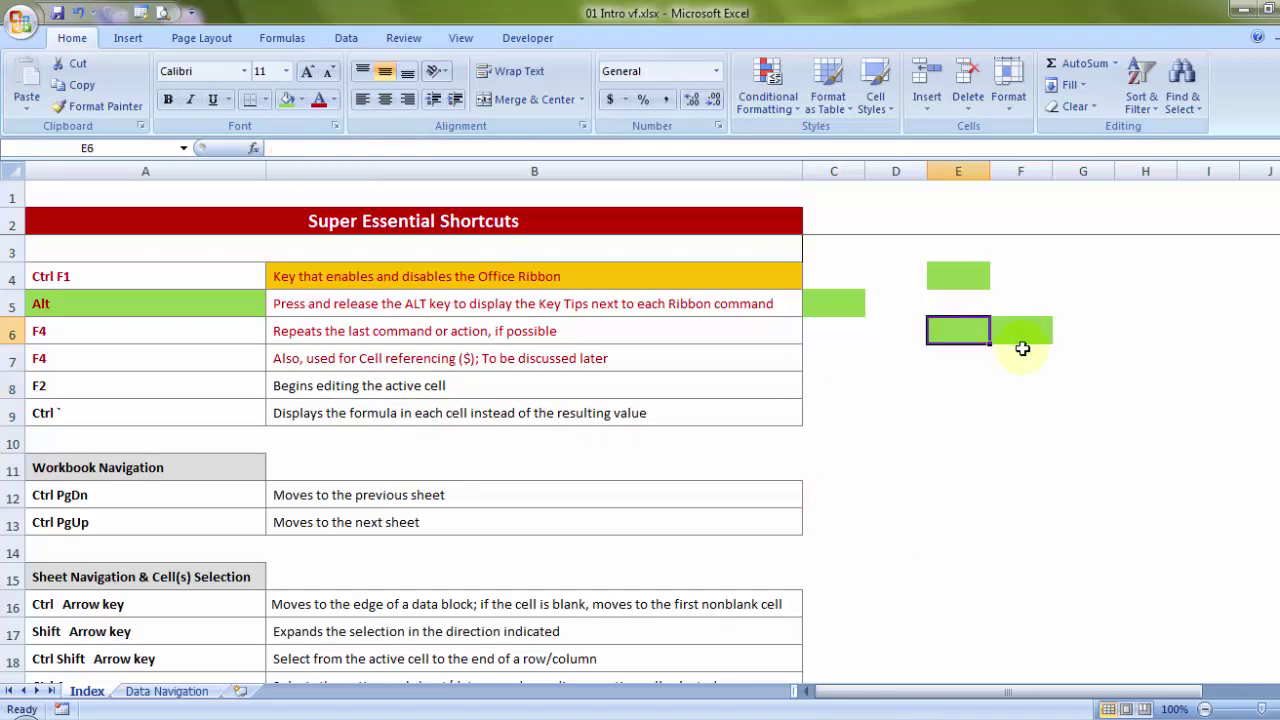
type("=")
key("Up")
key("Up")
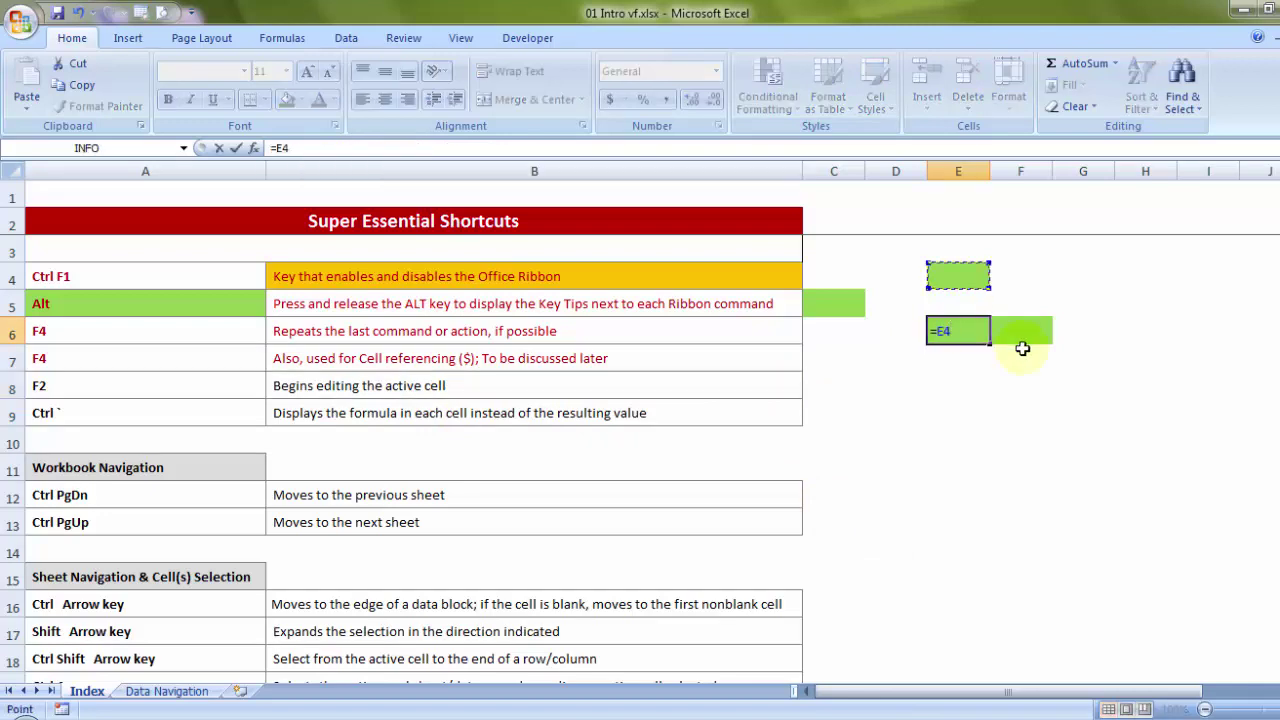
type("+2")
key("Tab")
Enter and leave edit mode on E6, first by double-clicking, then with F2
left_click(959, 328)
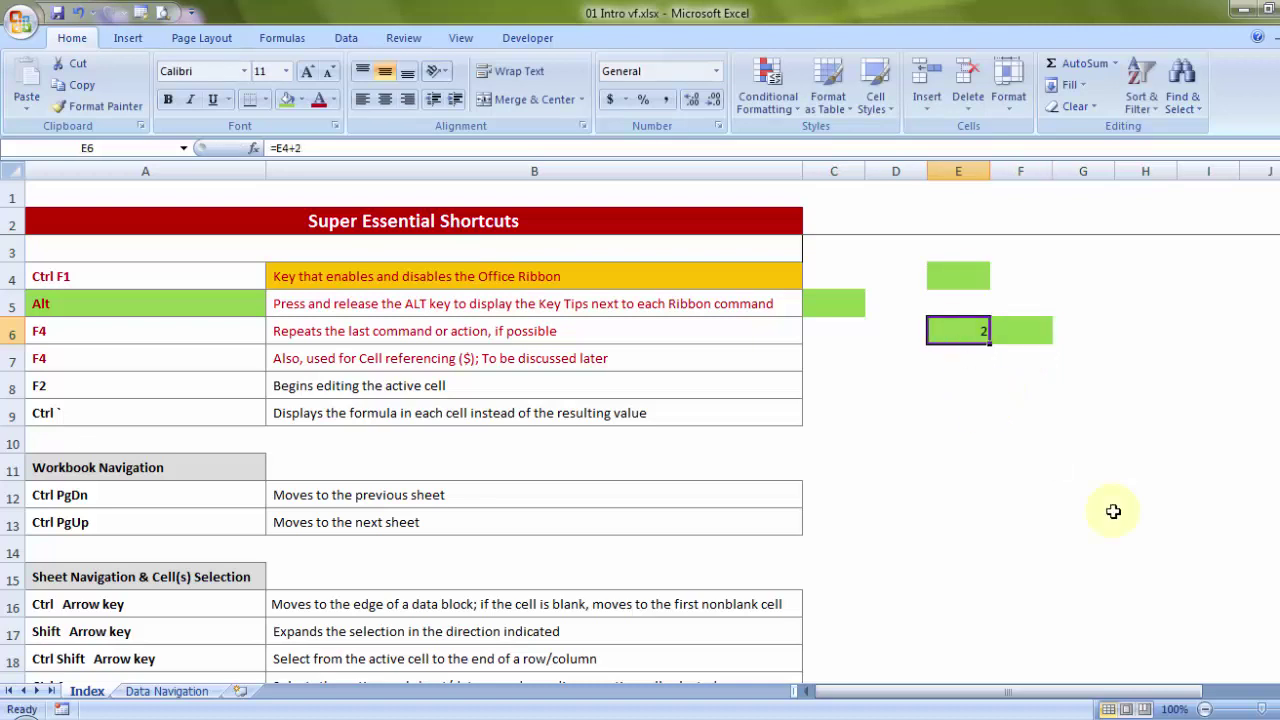
double_click(965, 333)
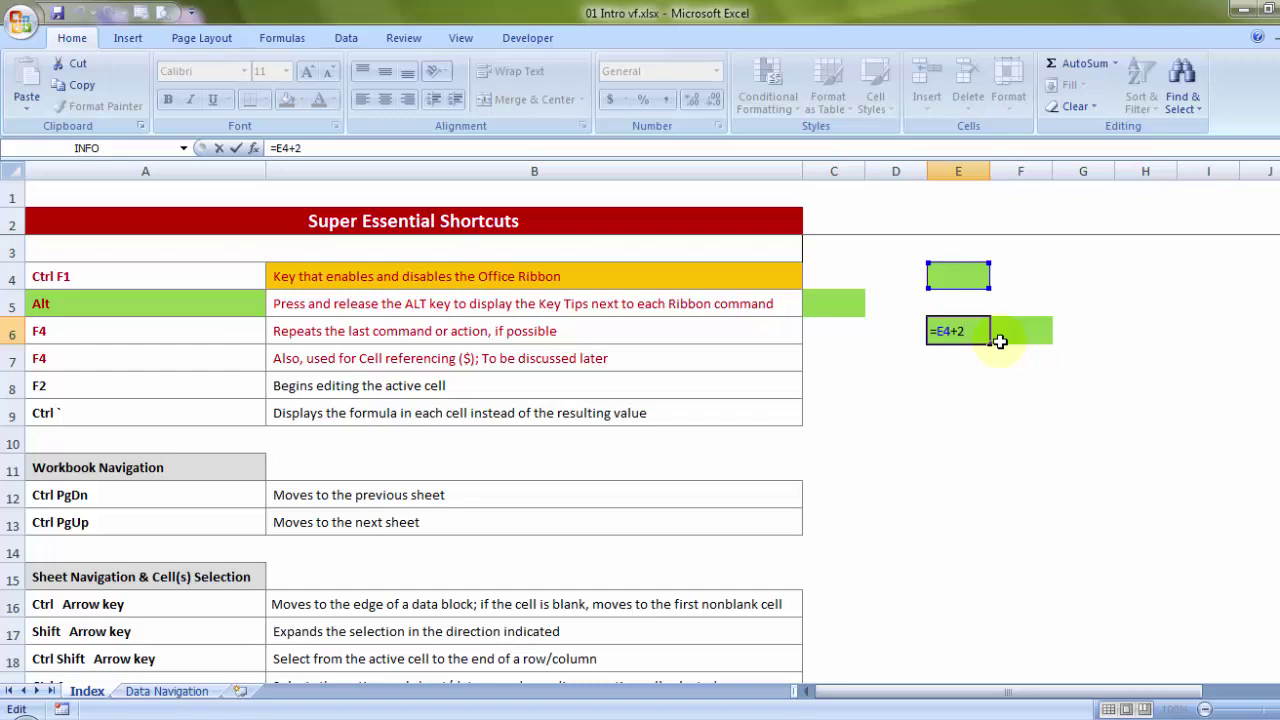
key("Escape")
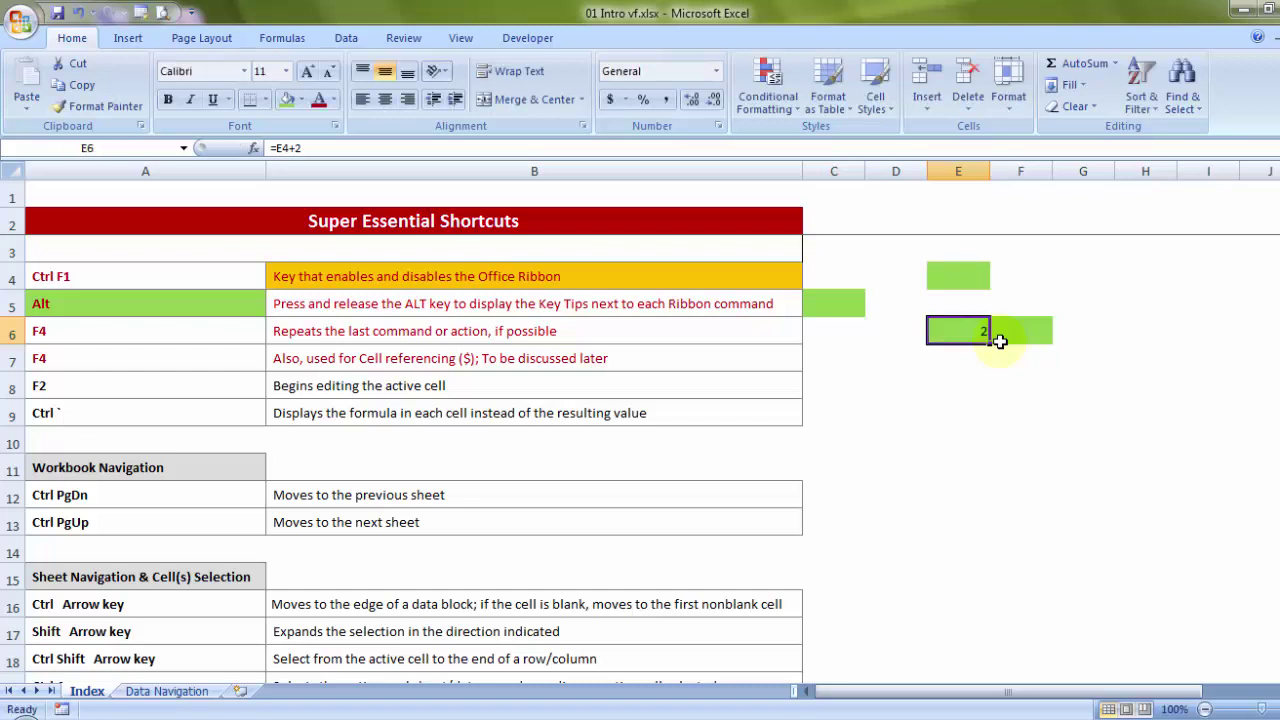
key("F2")
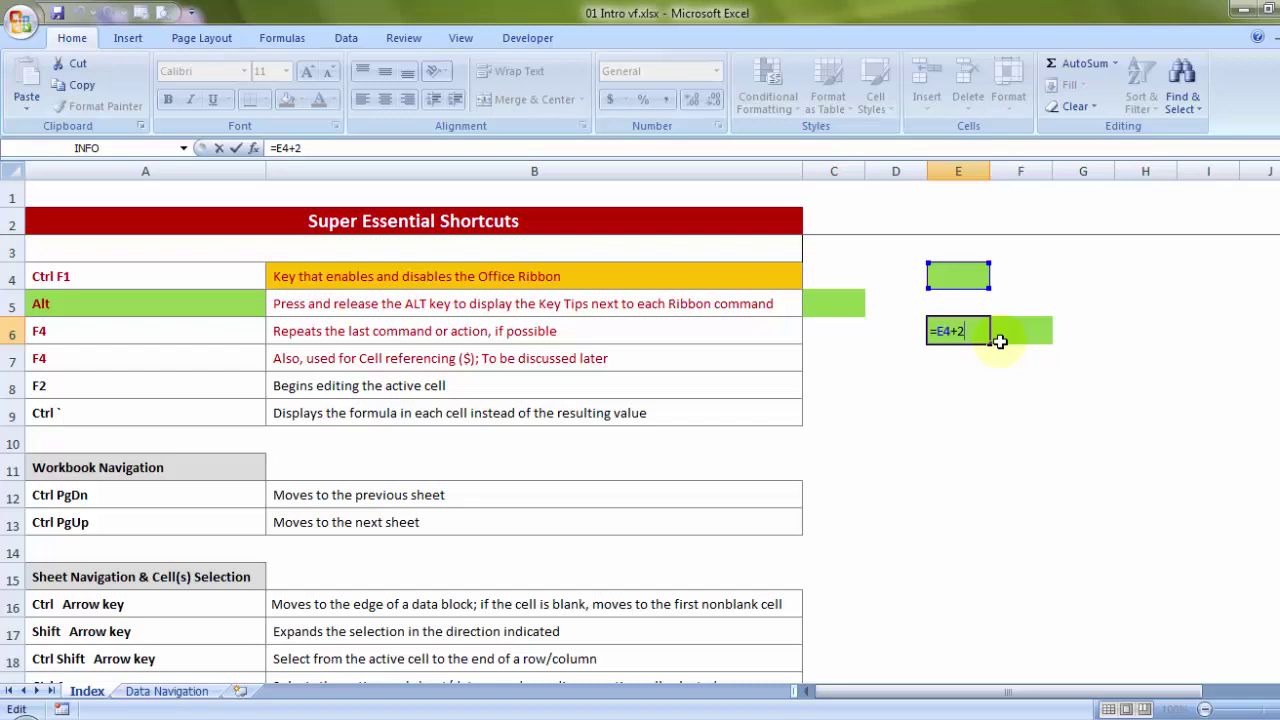
key("Escape")
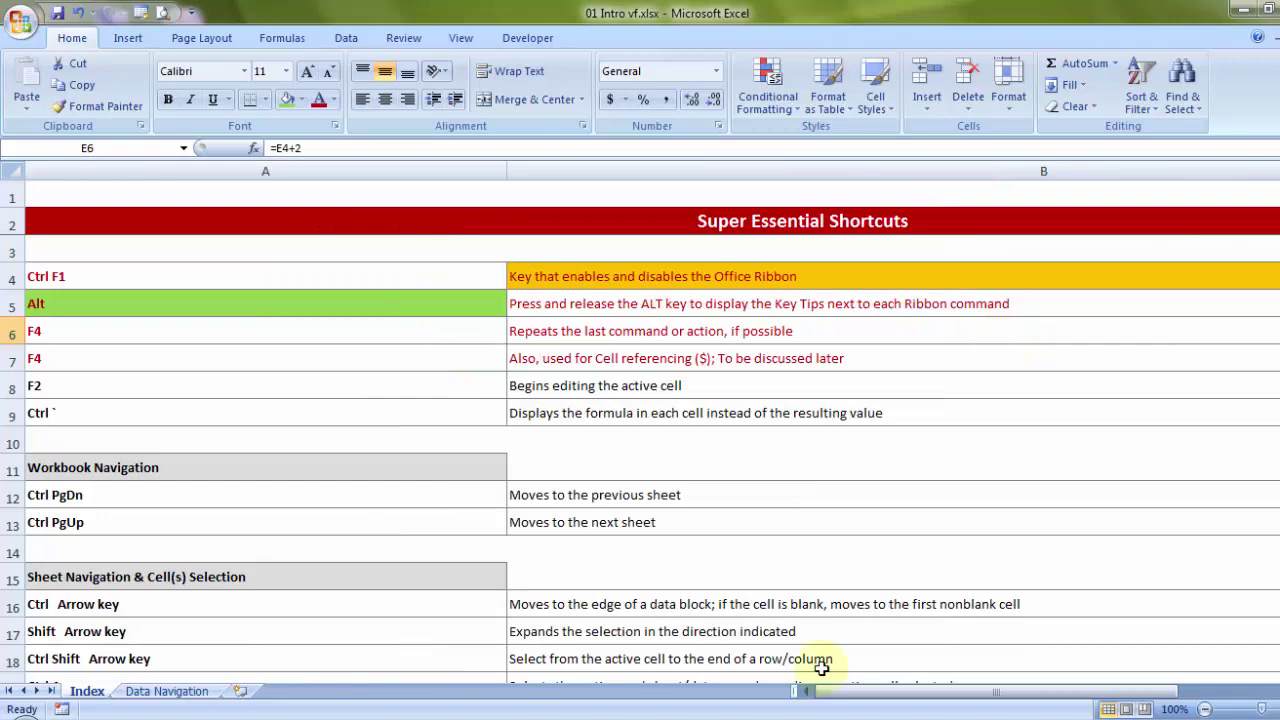
left_click_drag(817, 690, 951, 689)
left_click(550, 461)
left_click(309, 366)
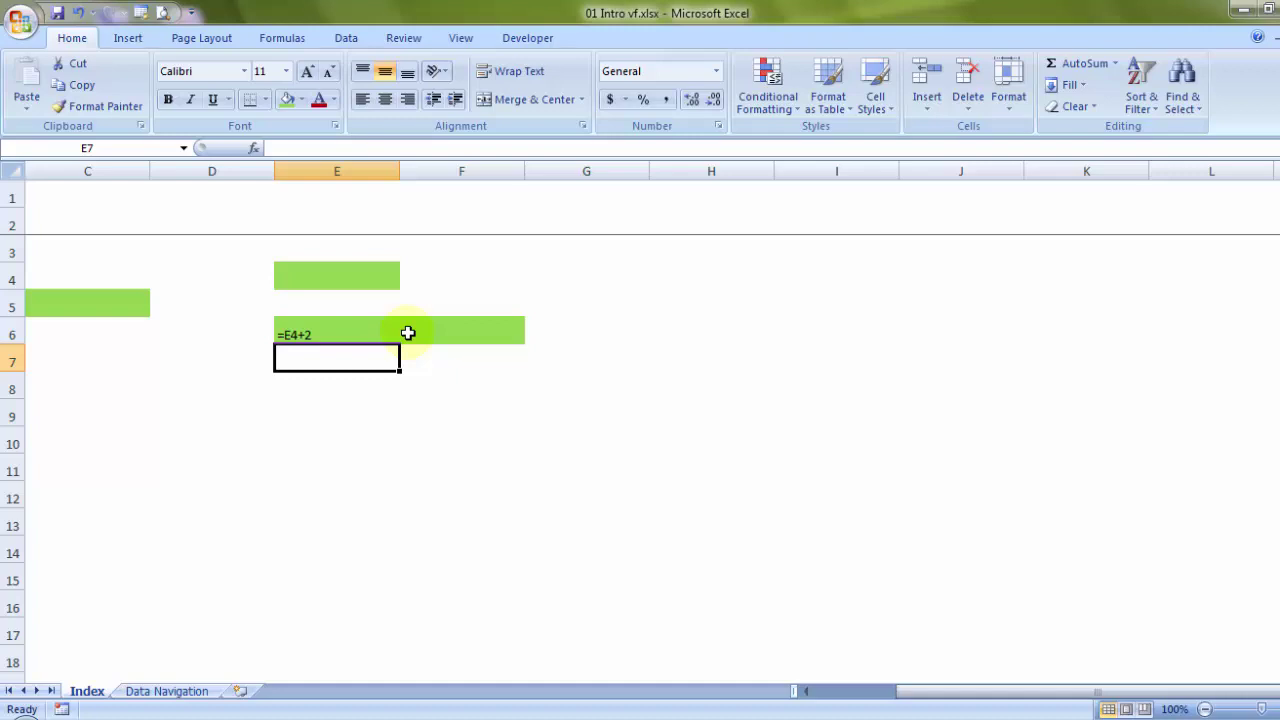
key("ctrl+grave")
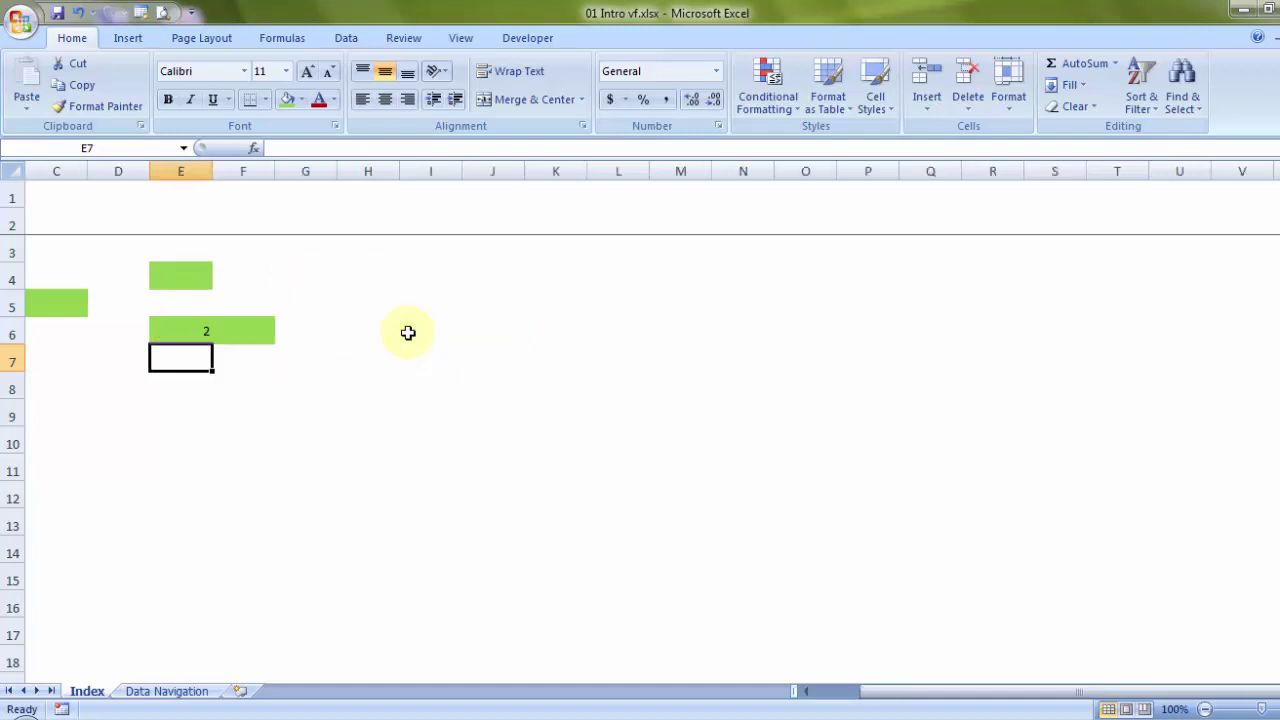
Make the F2 and Ctrl ` rows A8:B9 text red, then select cell B11
left_click_drag(843, 691, 810, 691)
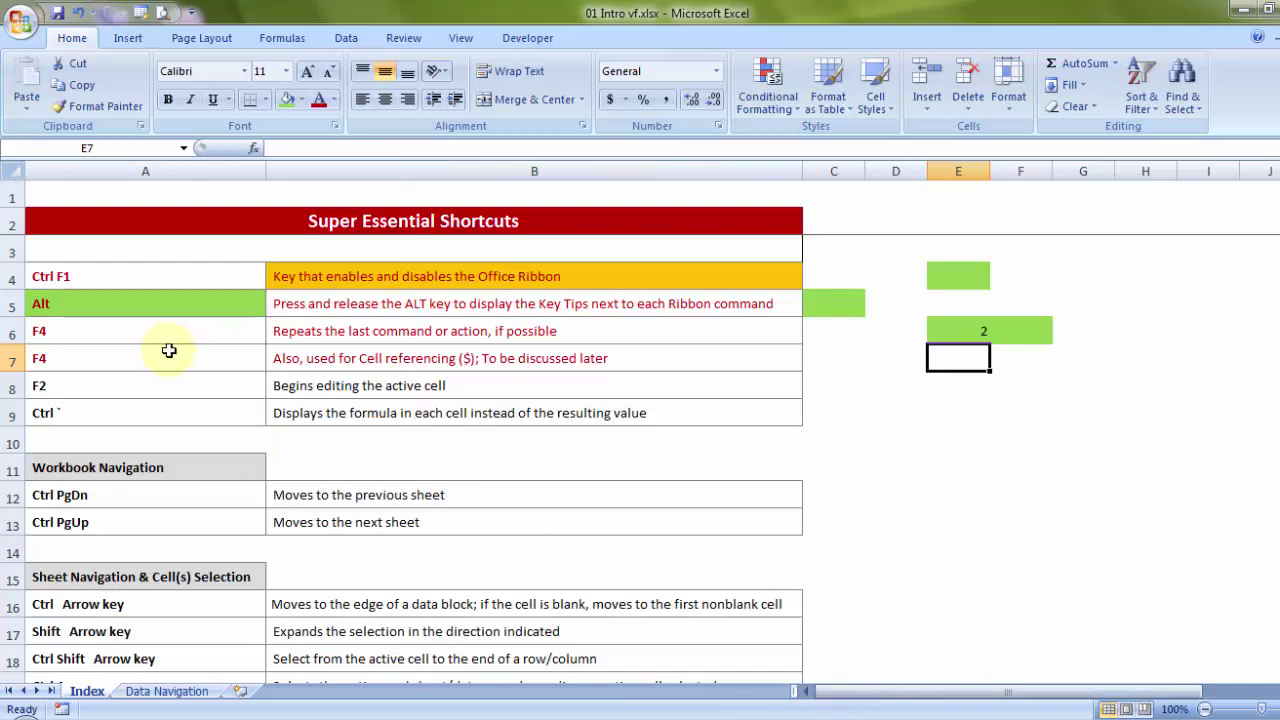
left_click_drag(130, 380, 350, 408)
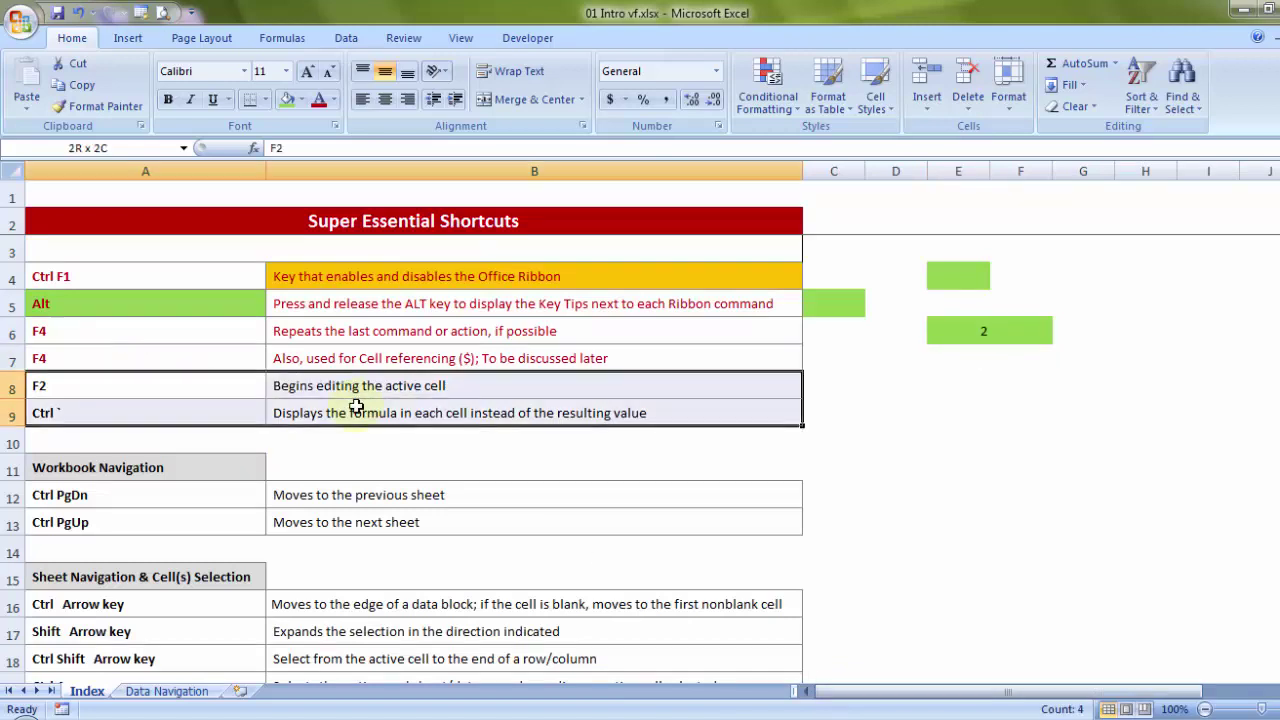
left_click(318, 104)
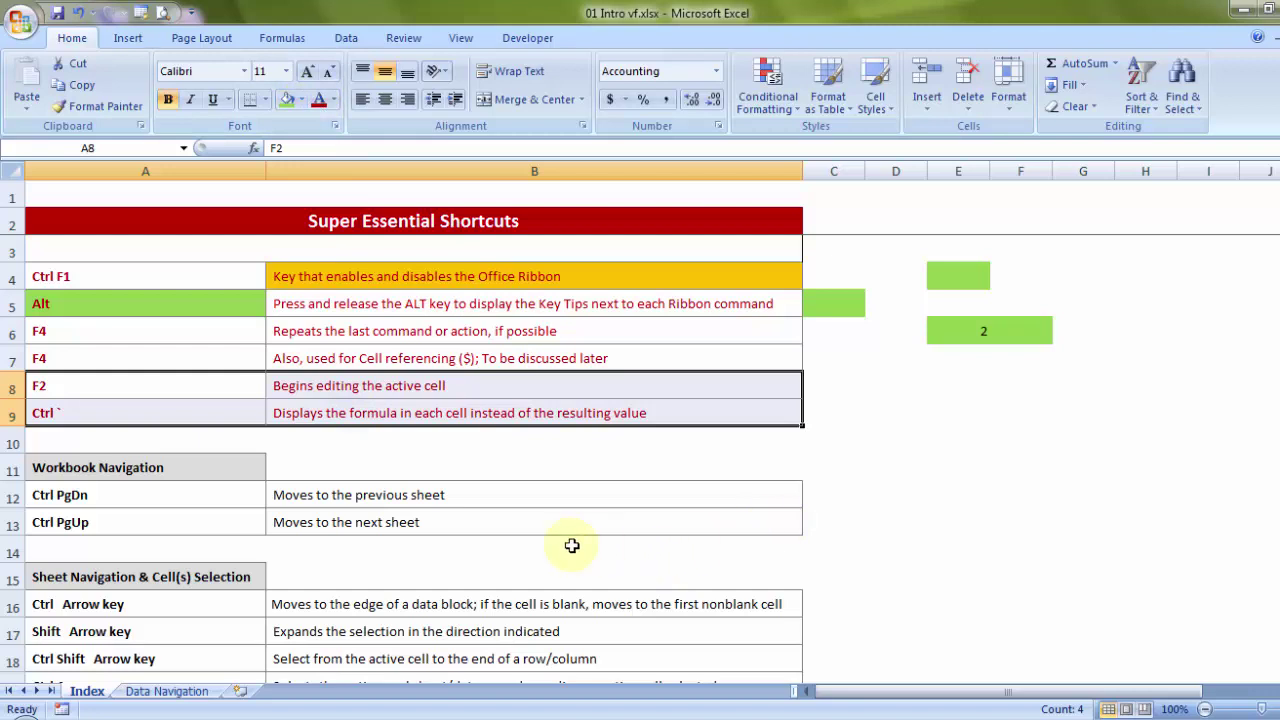
left_click(488, 477)
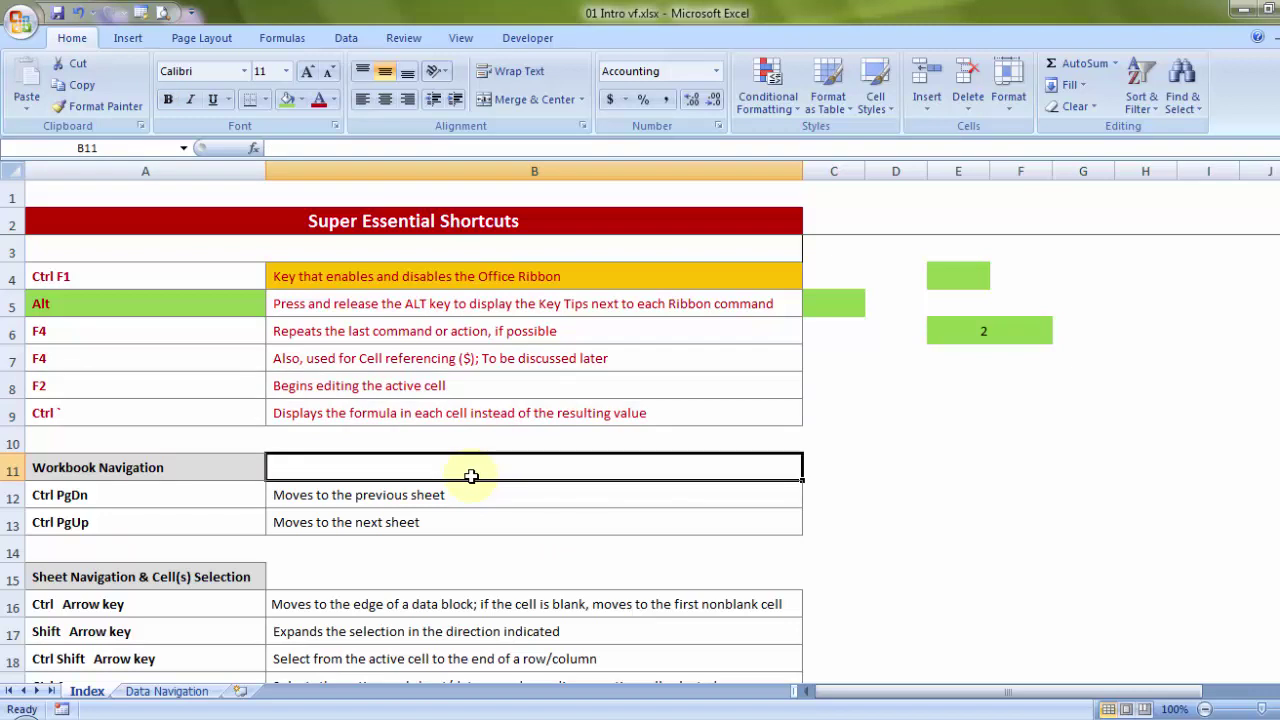
key("ctrl+Page_Down")
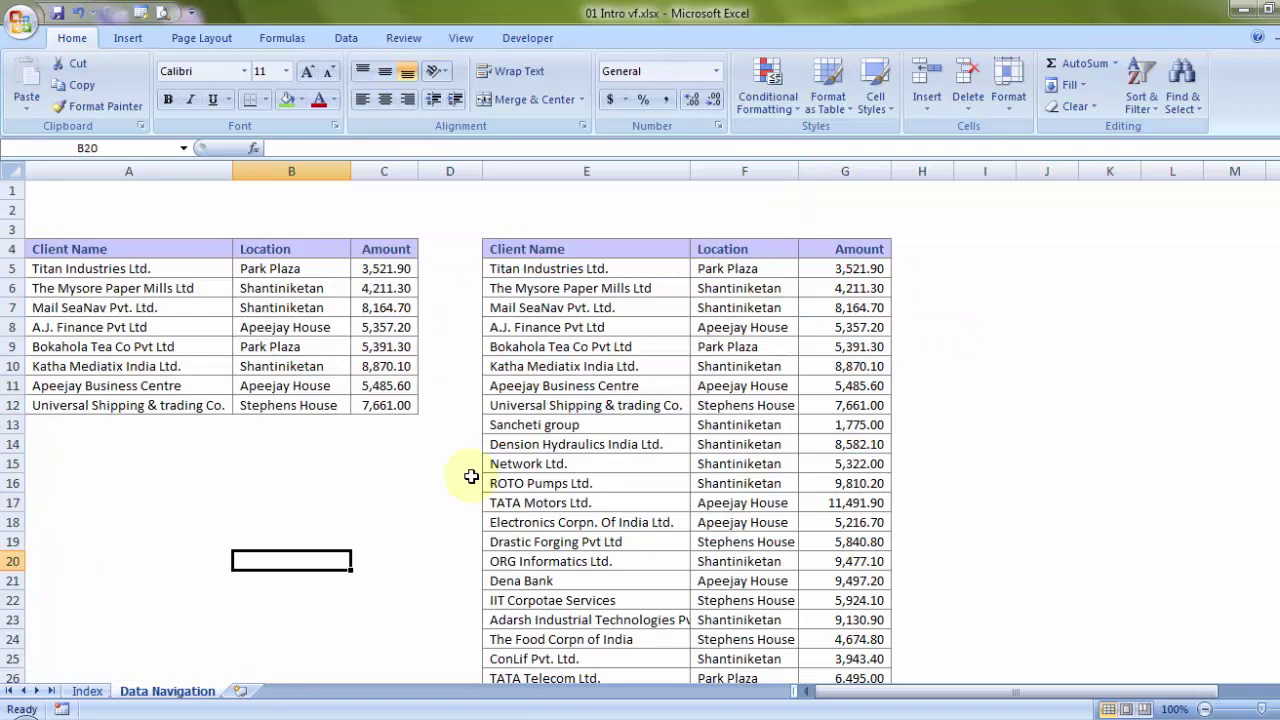
key("ctrl+Page_Up")
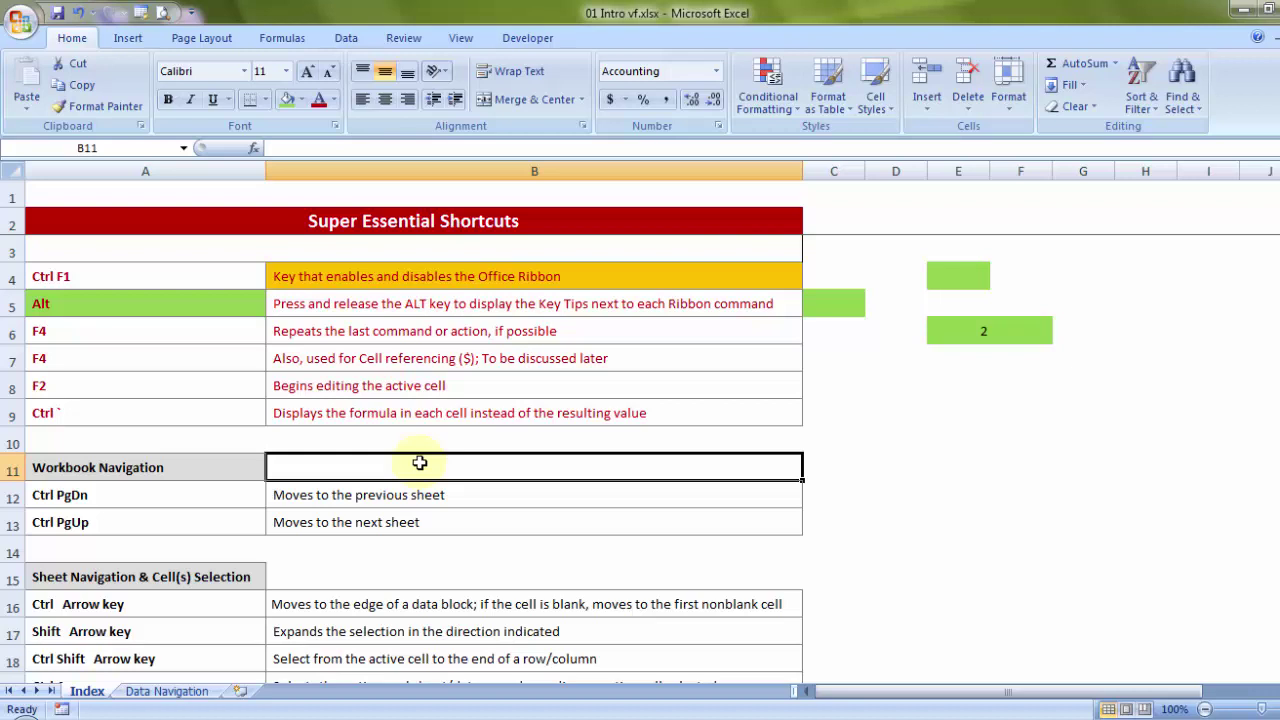
Try Ctrl+PgDn and Ctrl+PgUp to switch sheets, select rows A12:B13, then select B14
key("ctrl+Page_Down")
key("ctrl+Page_Up")
left_click_drag(177, 500, 372, 522)
scroll(470, 456, "down", 1)
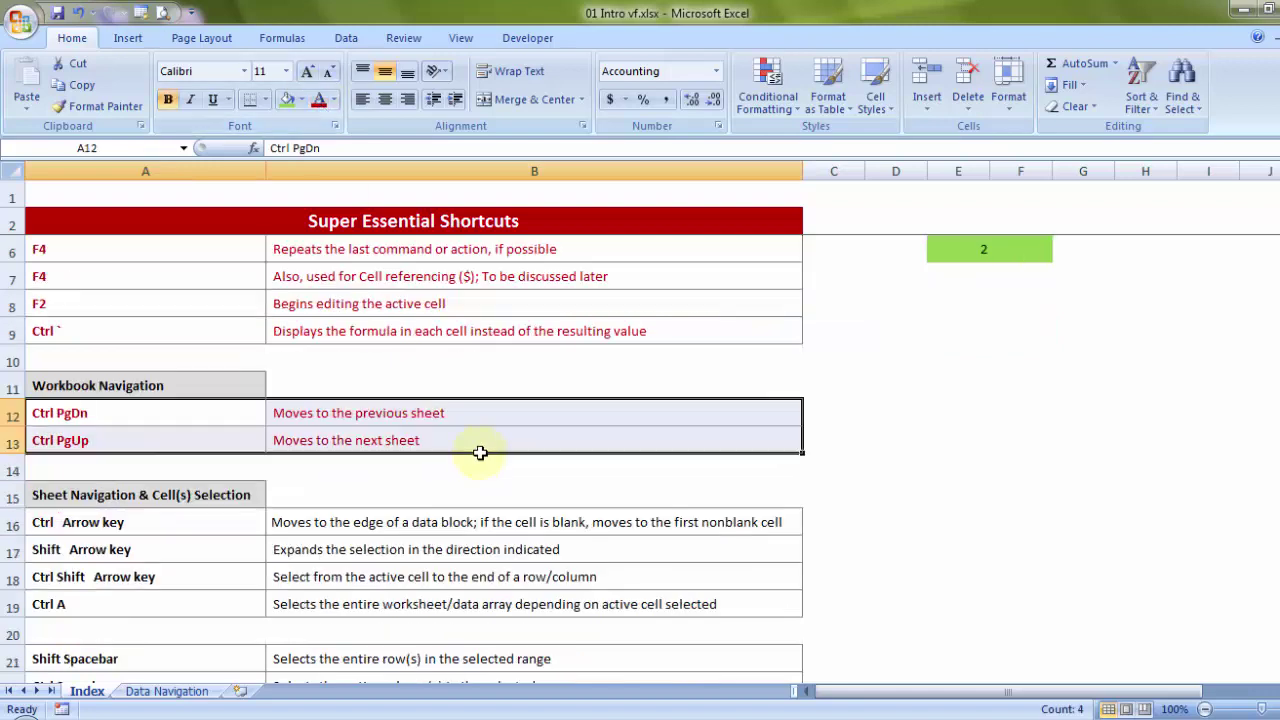
left_click(457, 466)
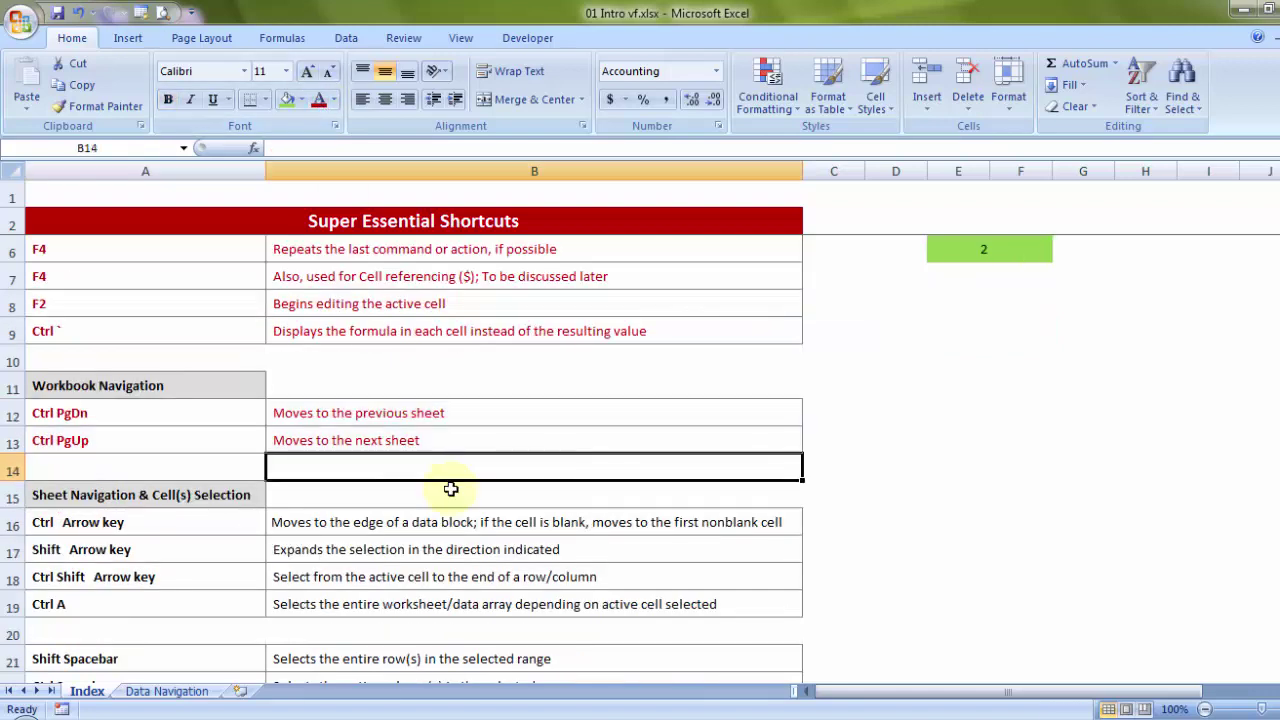
scroll(428, 540, "down", 1)
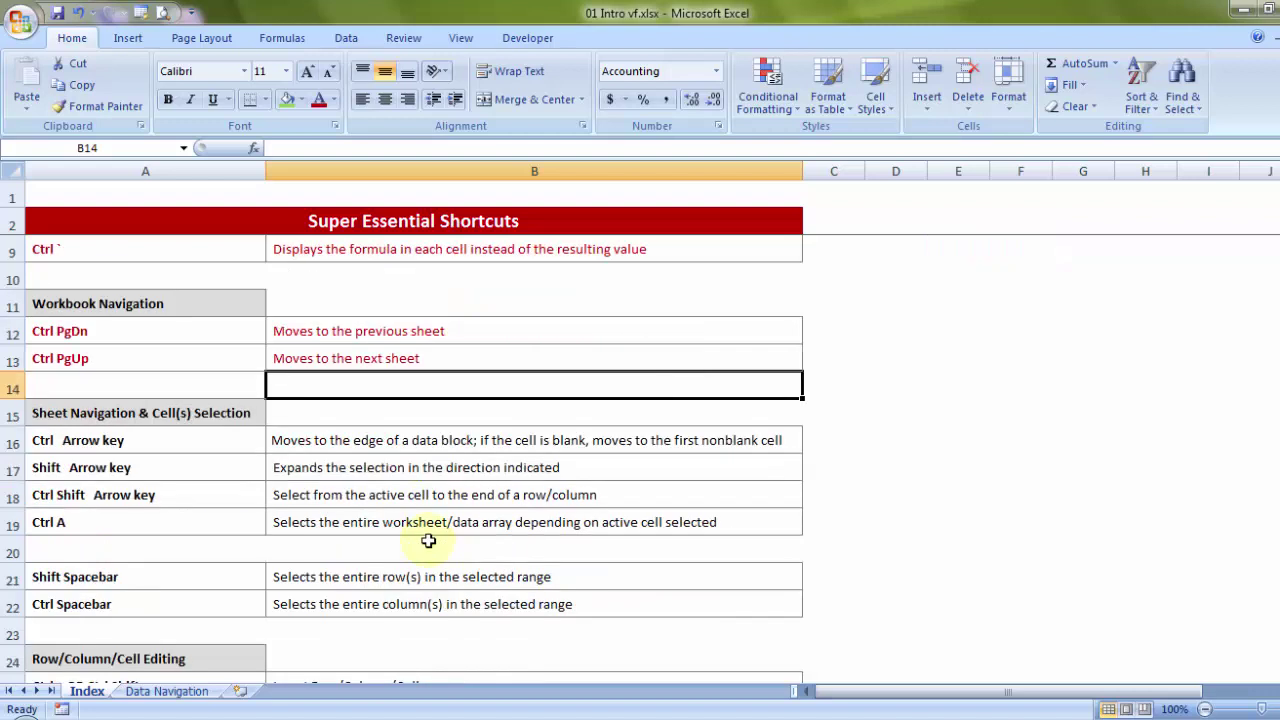
left_click(167, 691)
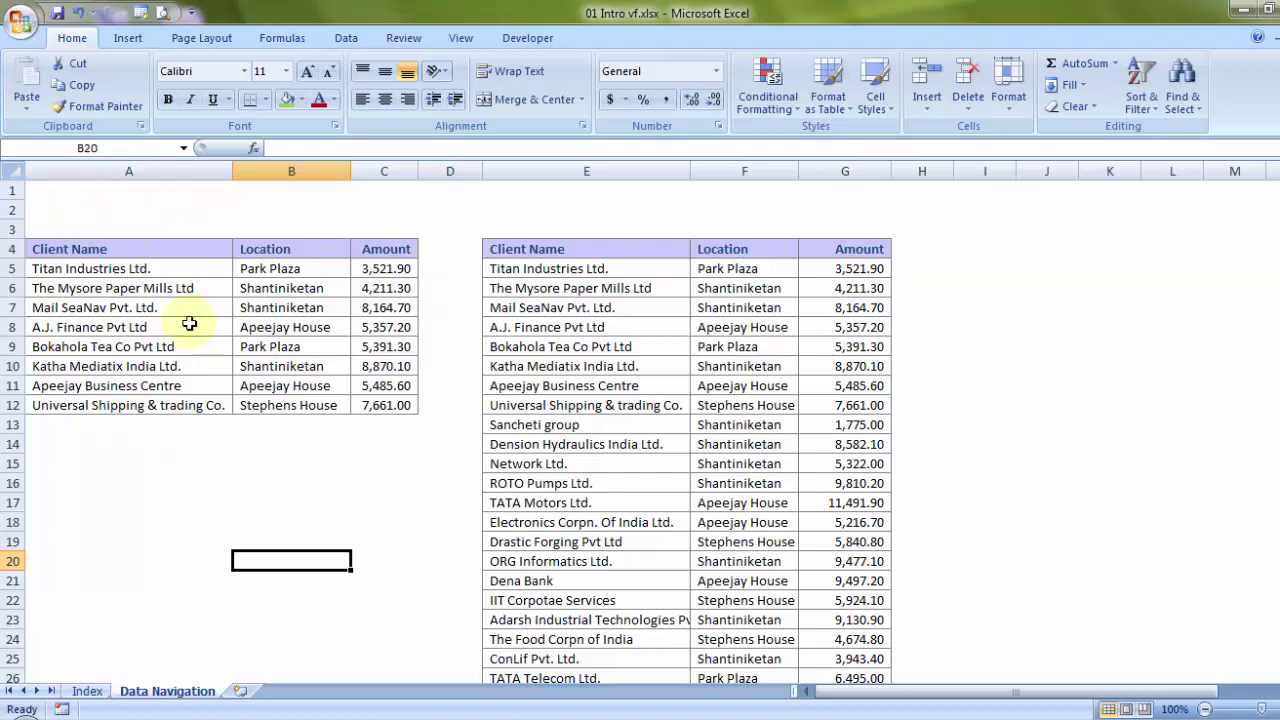
left_click(163, 309)
left_click(220, 370)
left_click(318, 332)
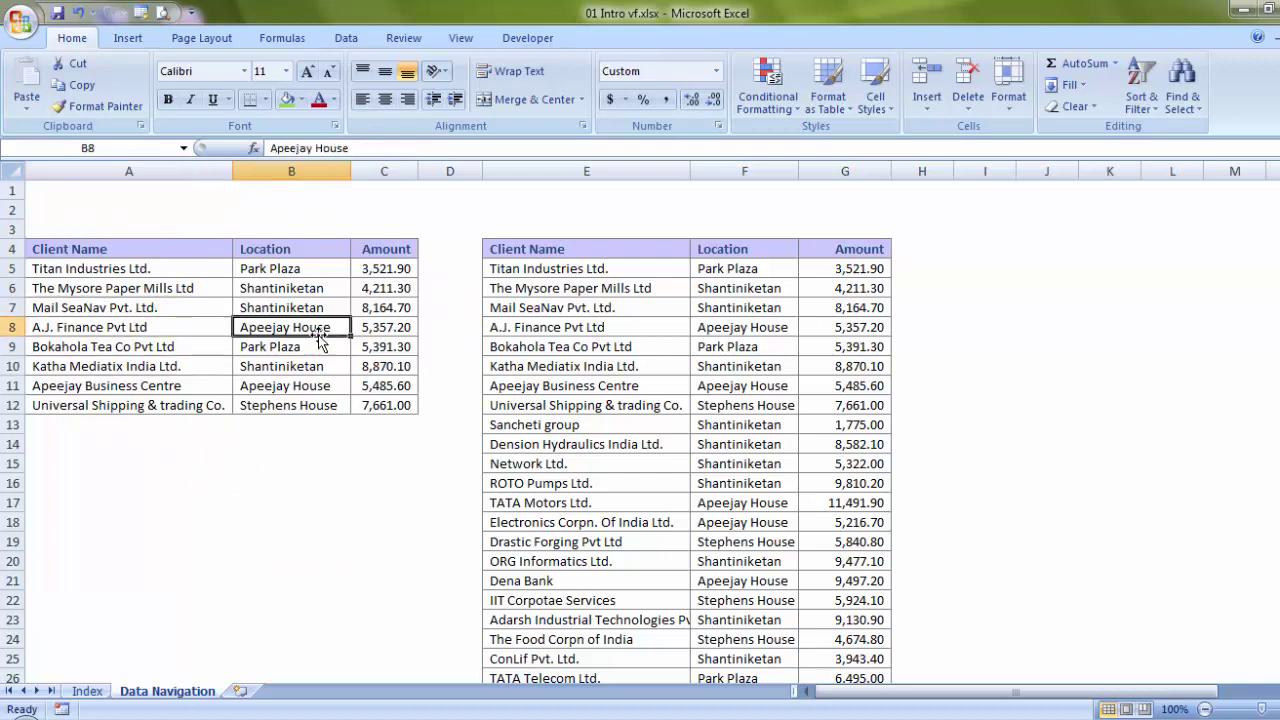
key("ctrl+a")
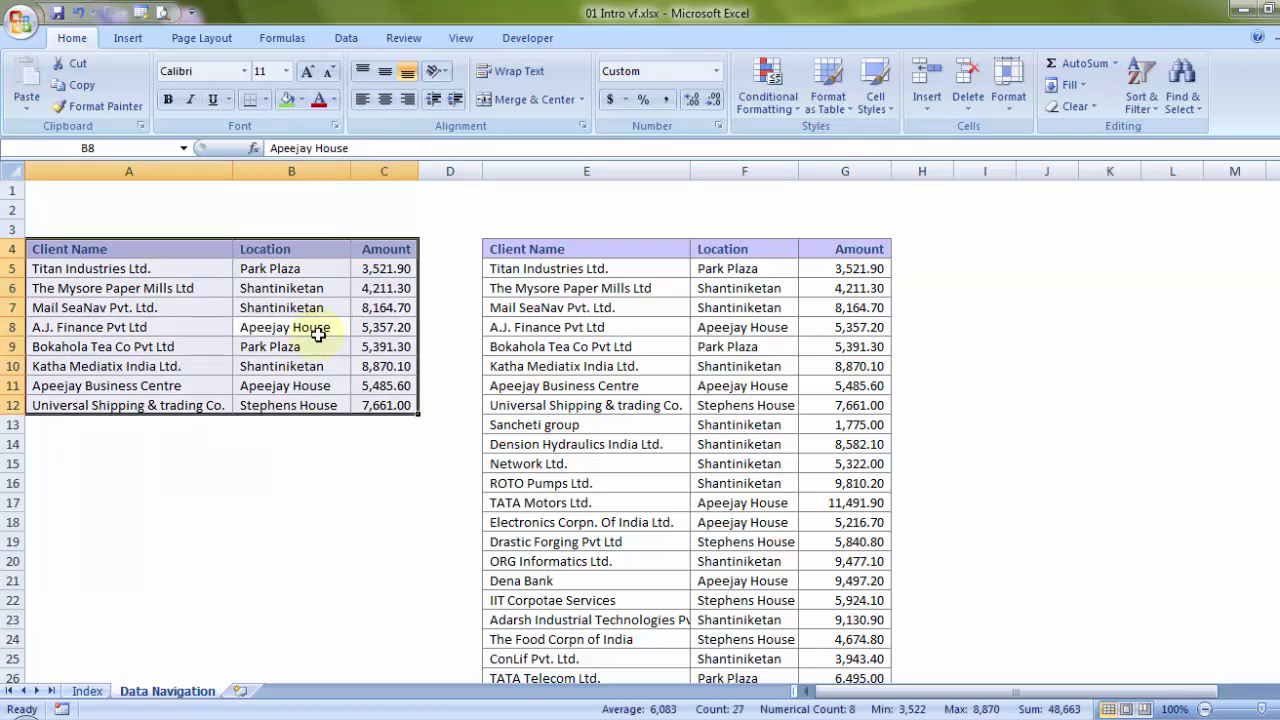
left_click(318, 335)
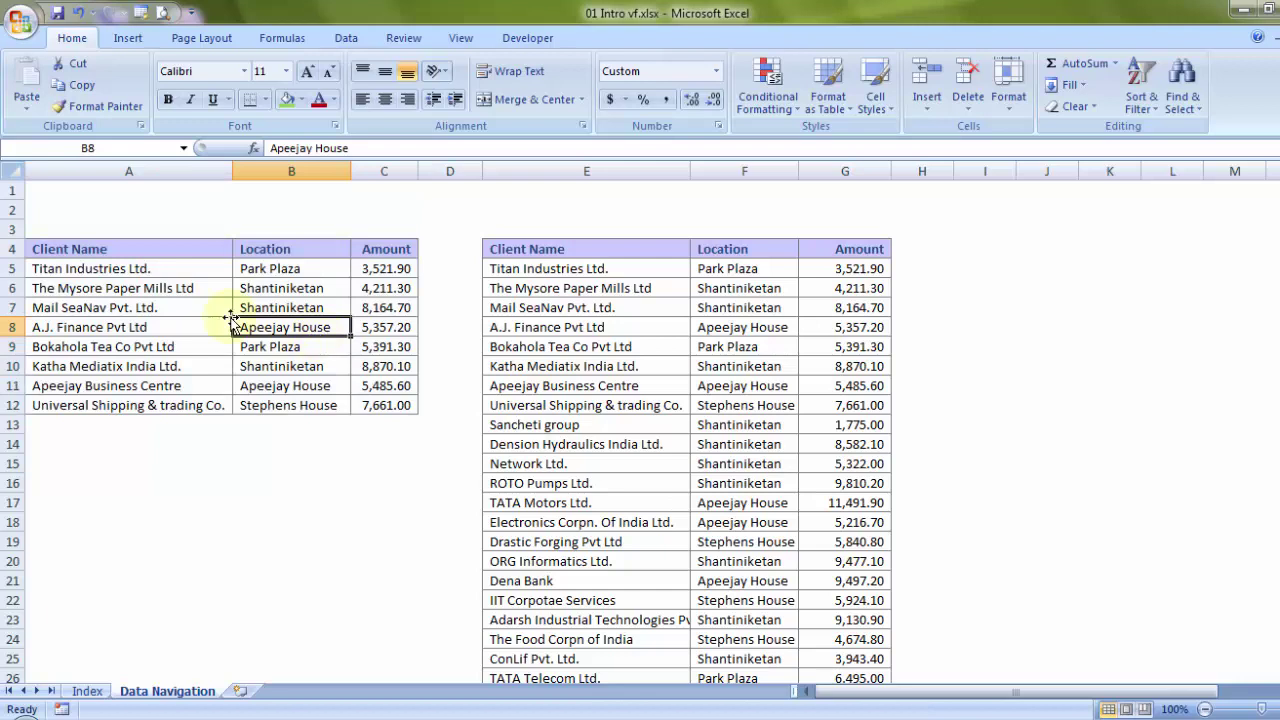
left_click(100, 250)
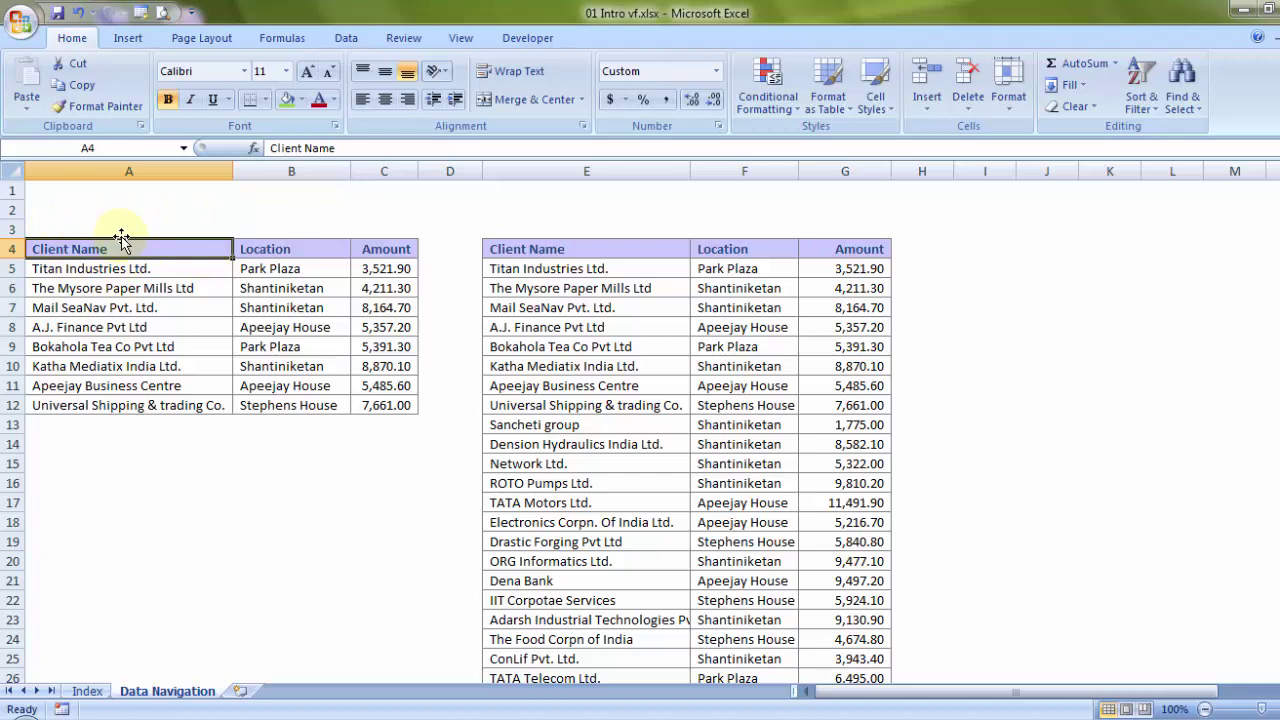
left_click(128, 405)
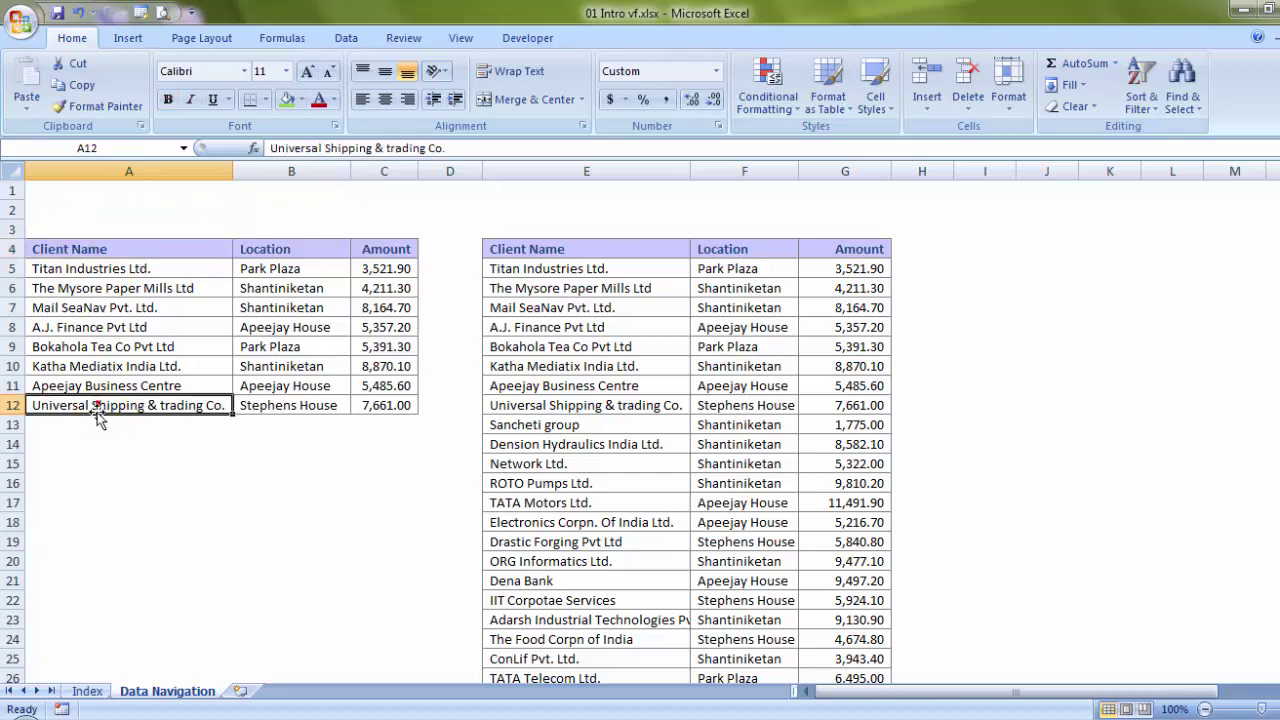
left_click(110, 248)
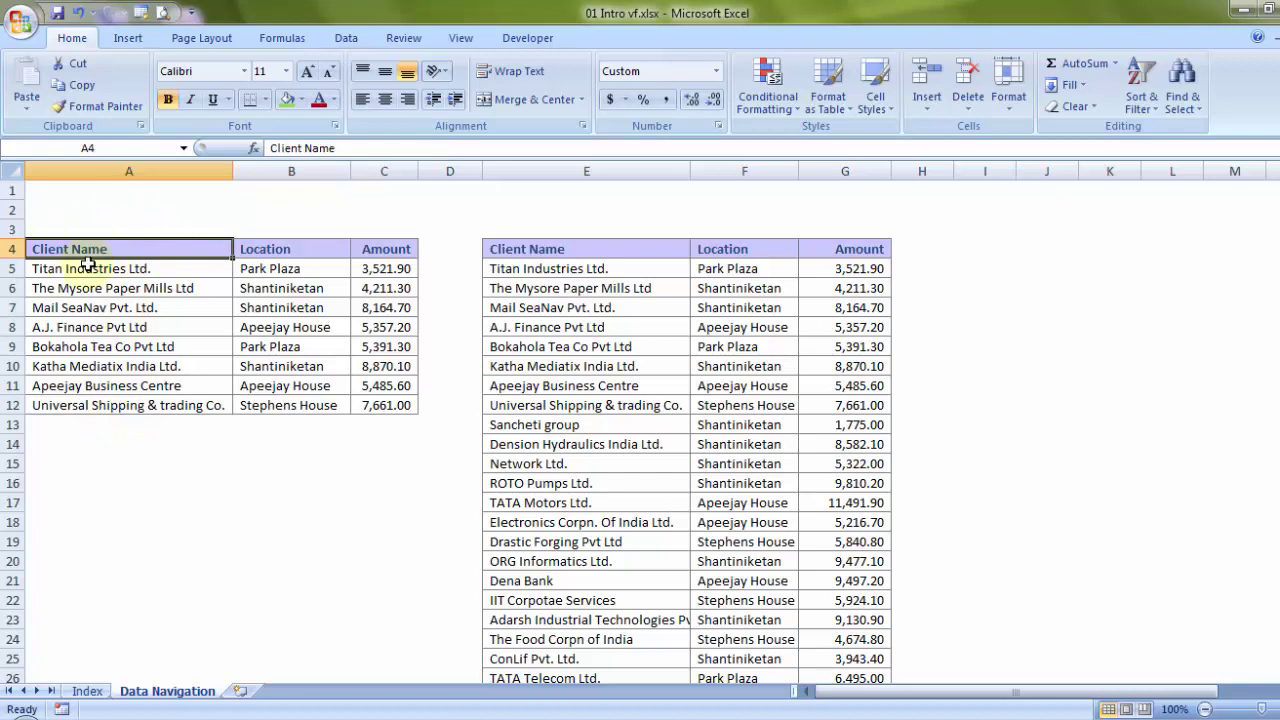
key("ctrl+Down")
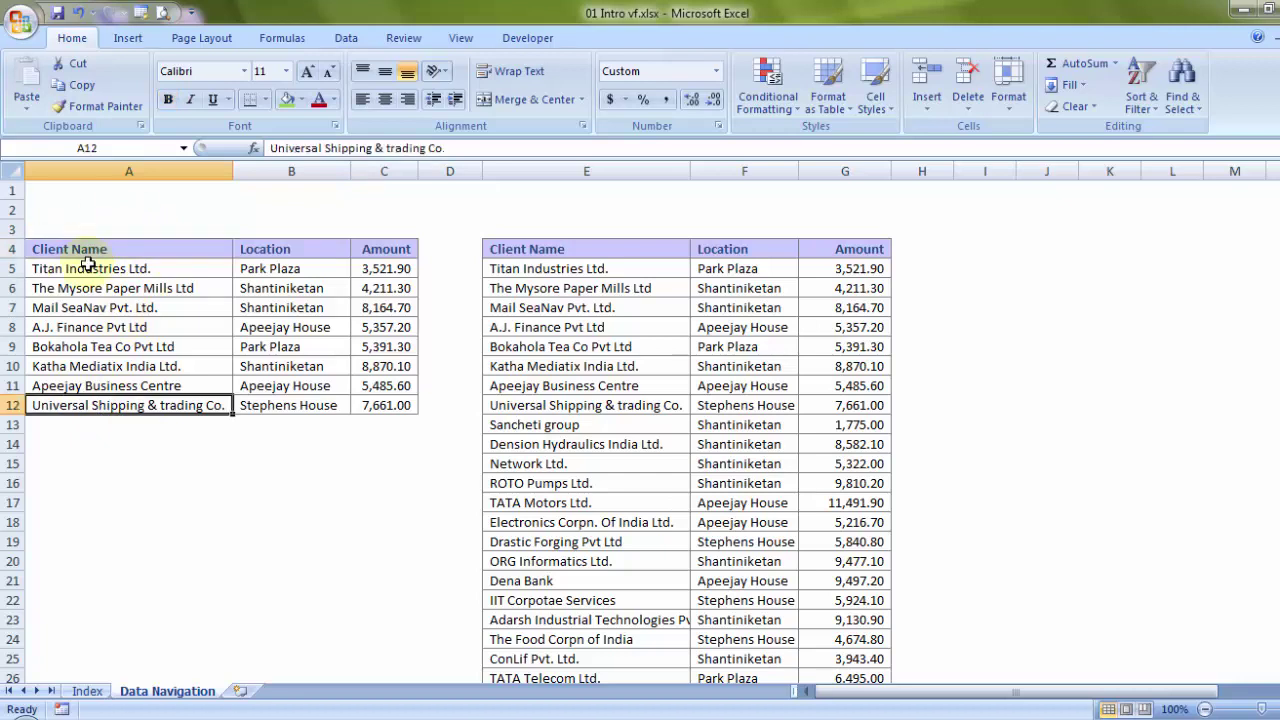
key("ctrl+Up")
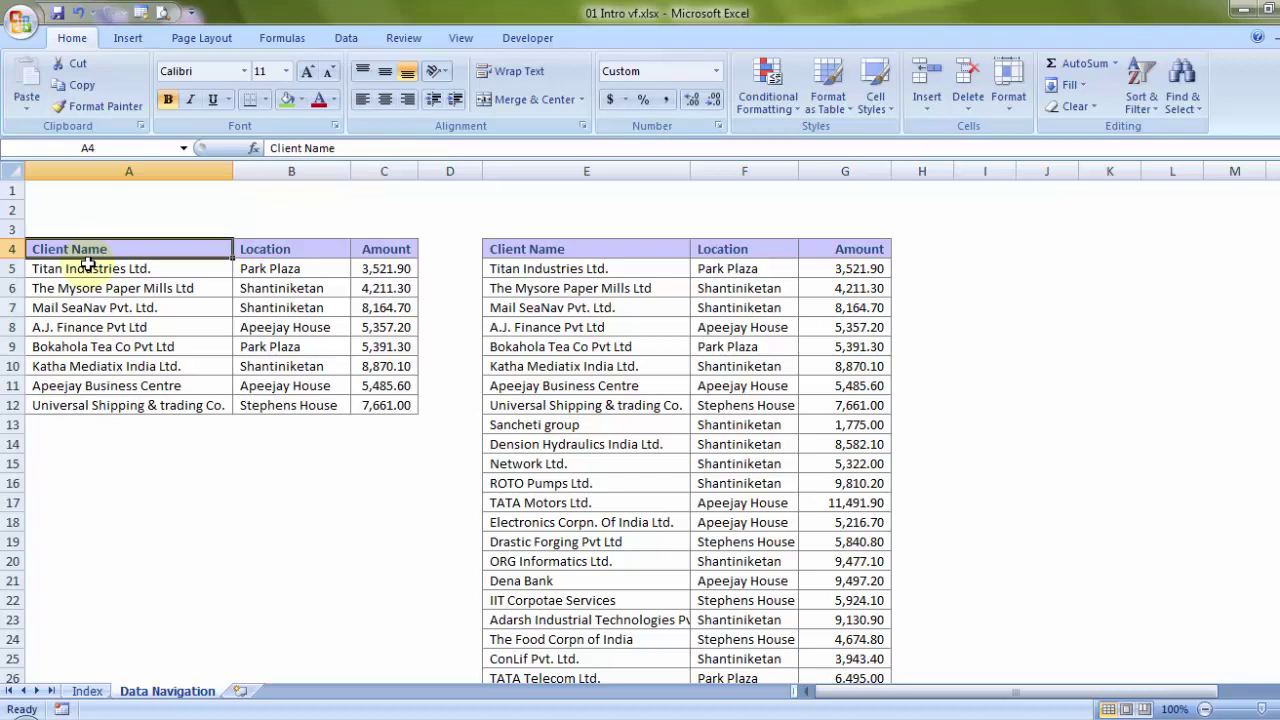
key("ctrl+Right")
key("ctrl+Down")
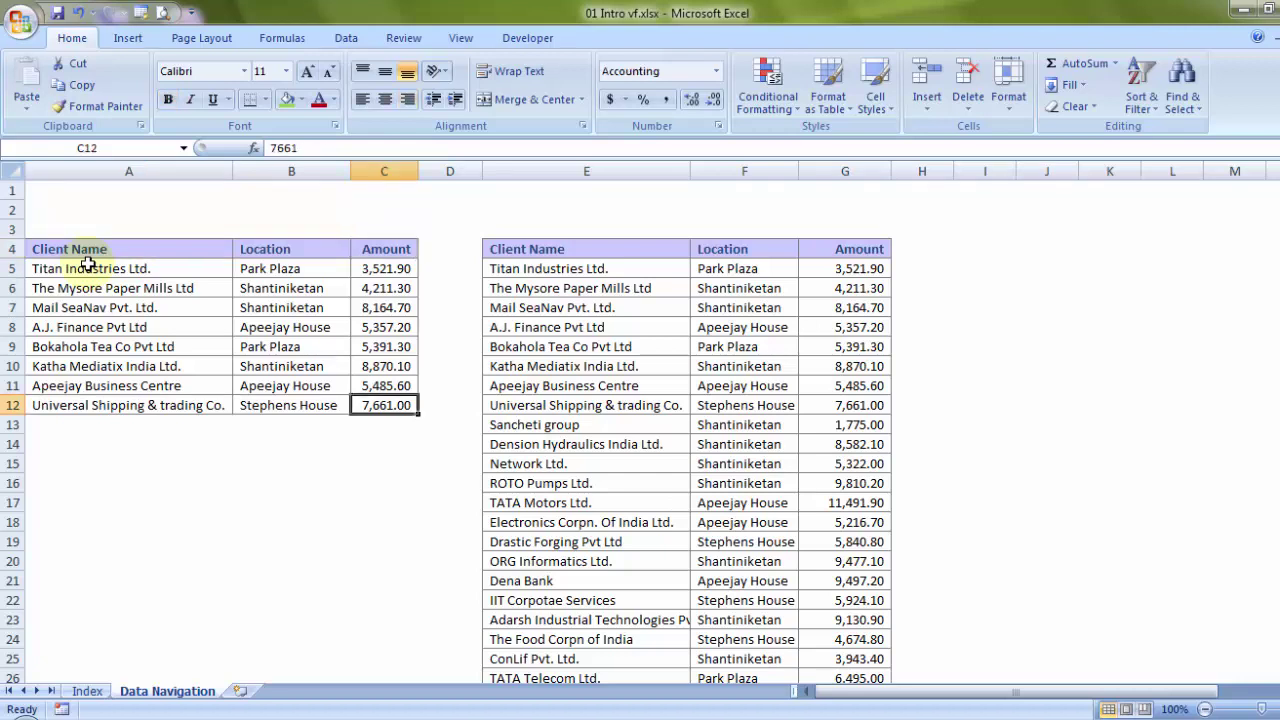
key("ctrl+Left")
key("ctrl+Up")
key("ctrl+Right")
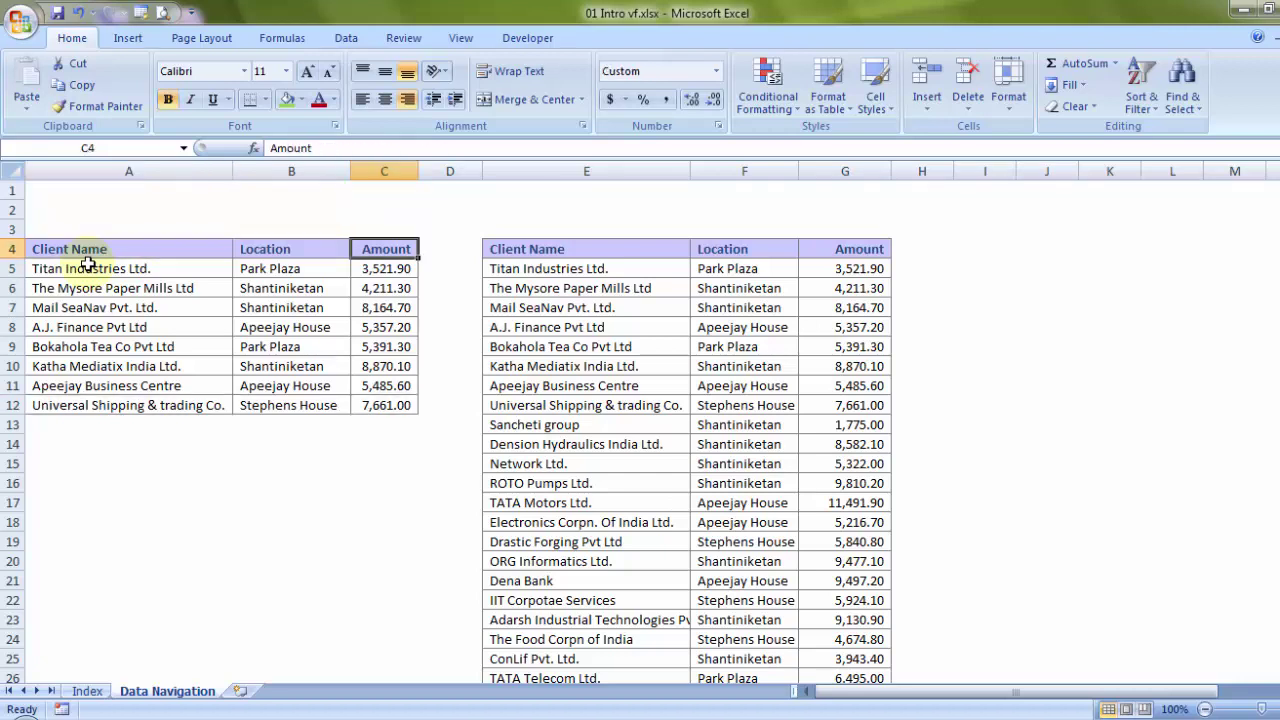
key("ctrl+Down")
key("ctrl+Left")
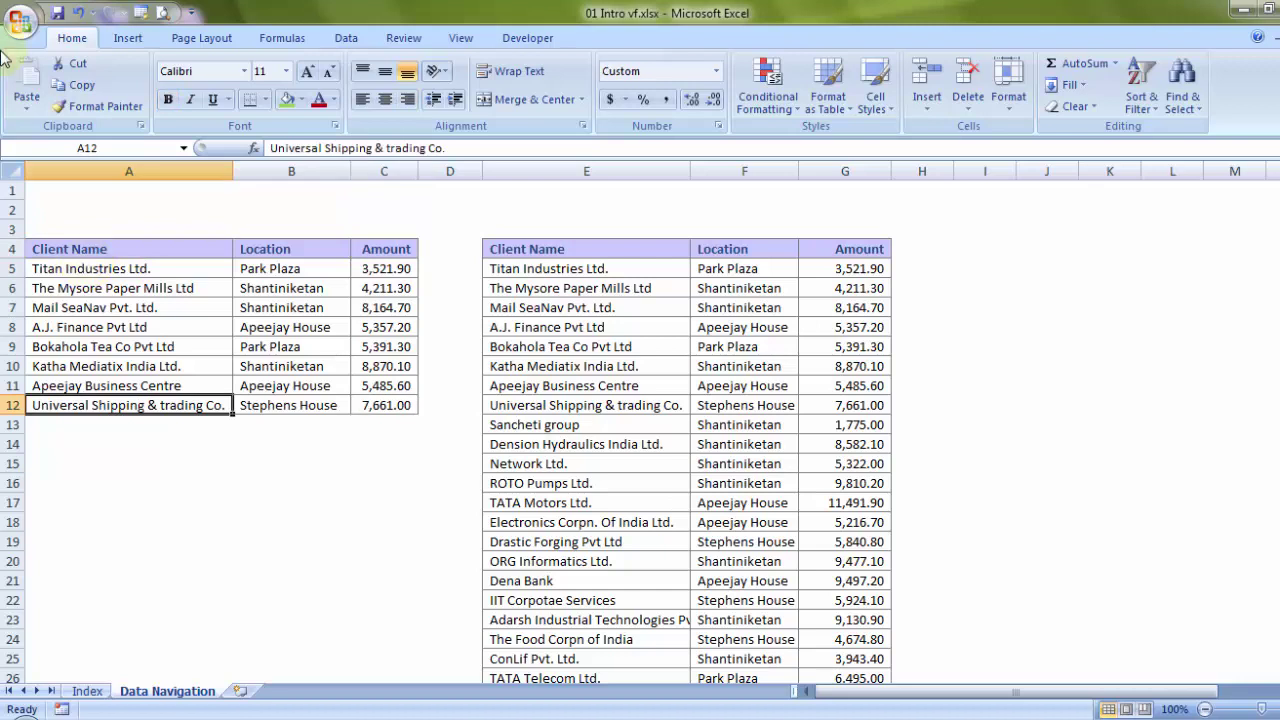
left_click(538, 269)
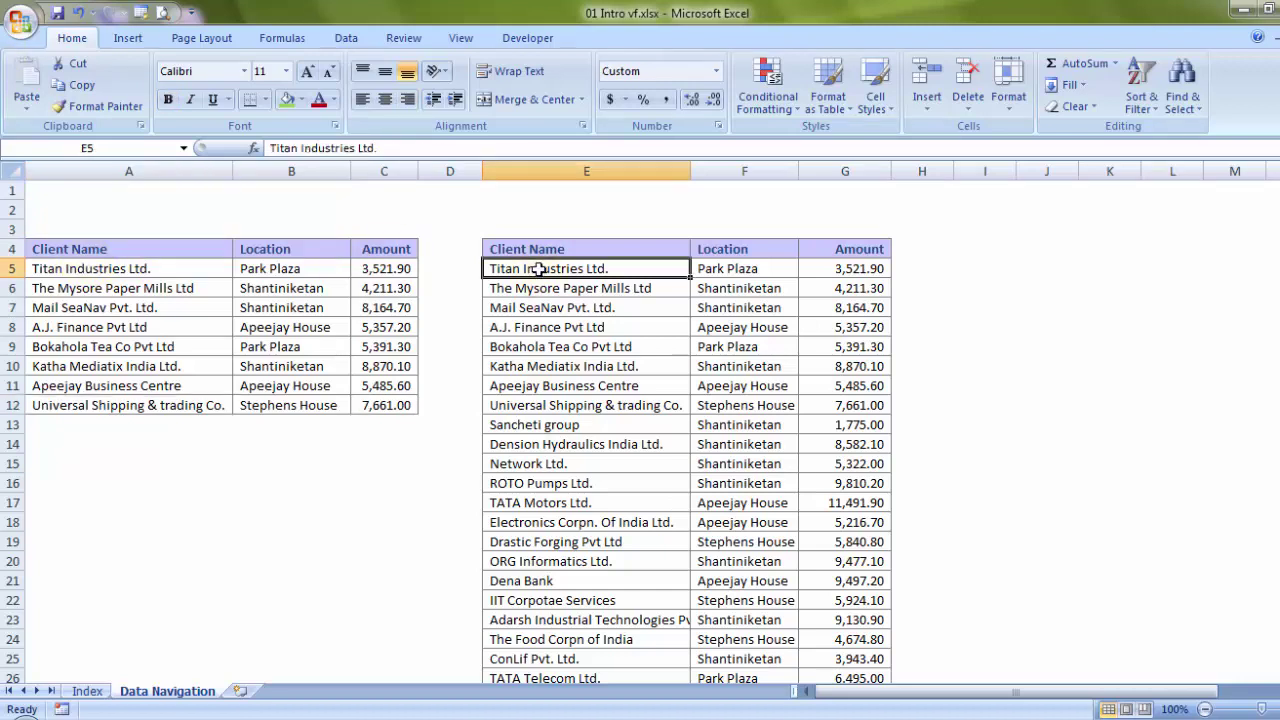
left_click(176, 290)
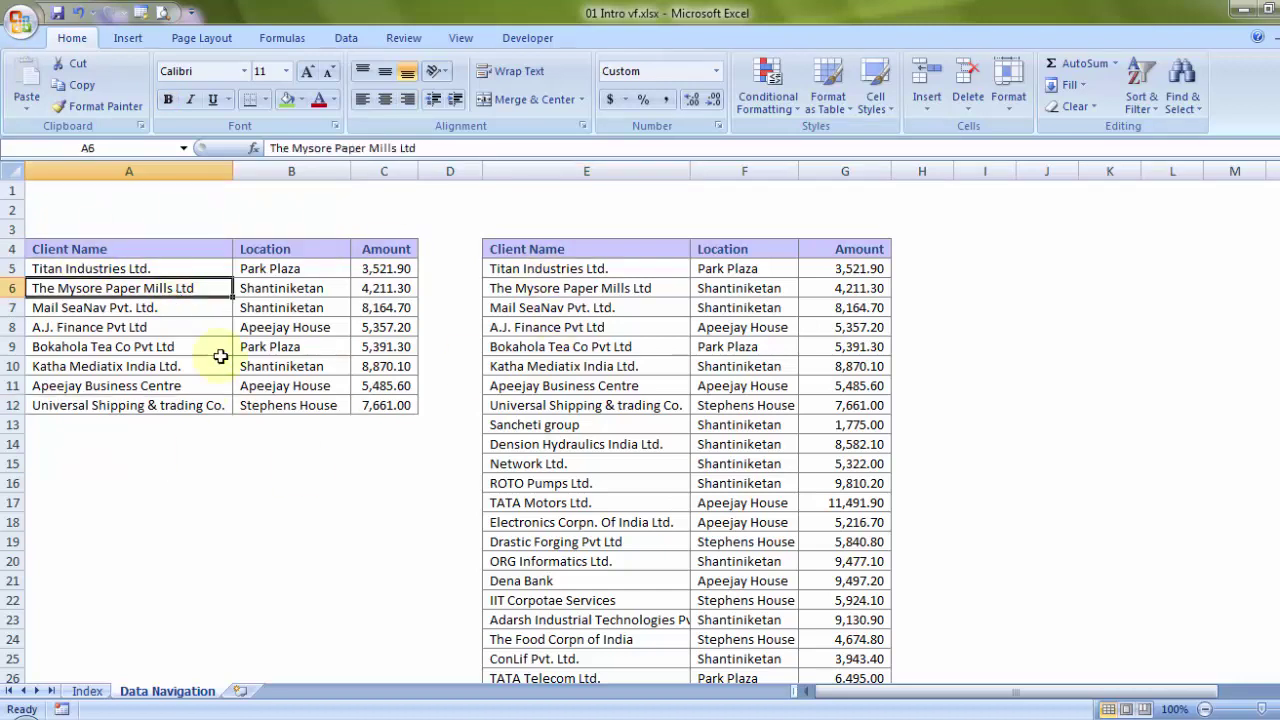
left_click(208, 328)
left_click(312, 342)
left_click(335, 307)
left_click(322, 284)
key("ctrl+a")
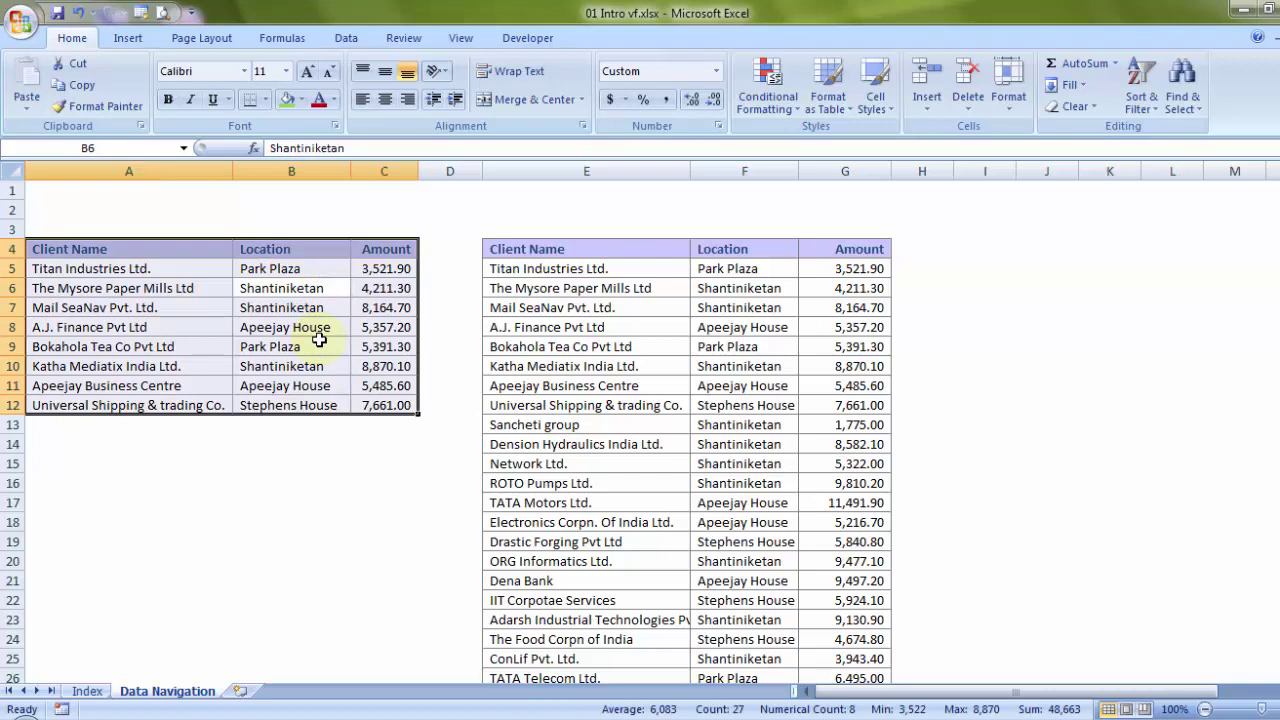
key("ctrl+a")
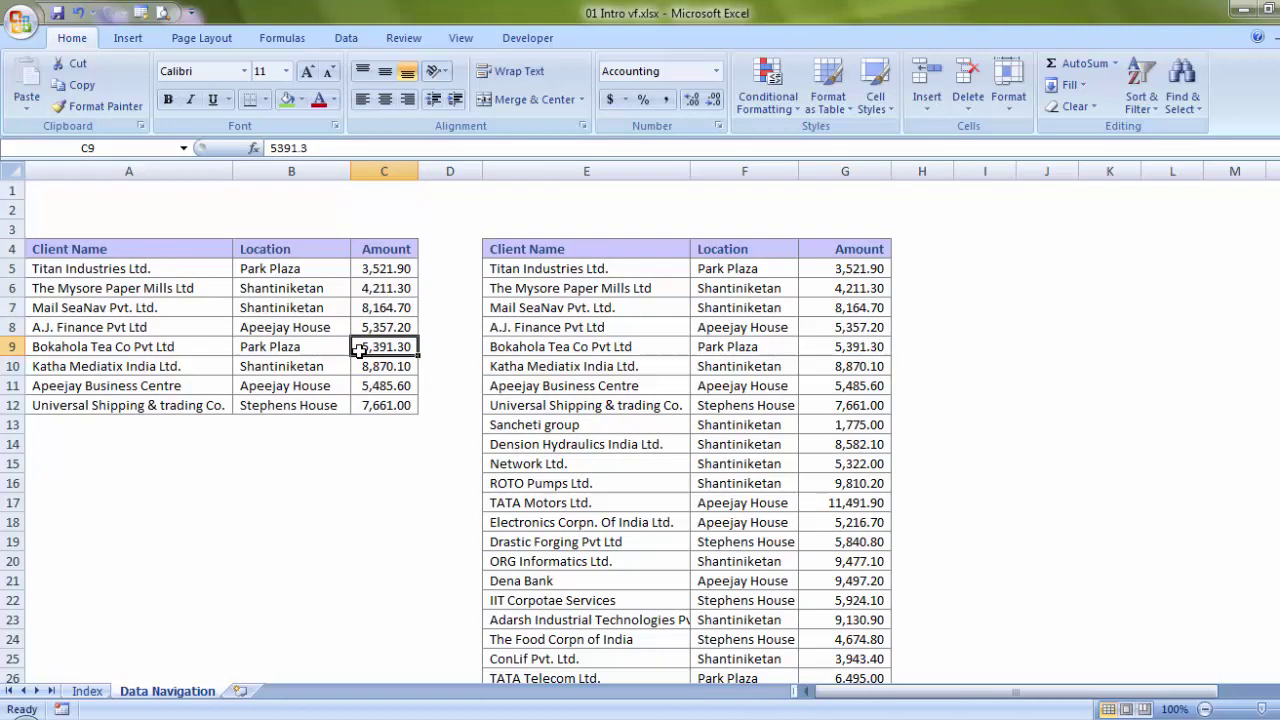
left_click(362, 350)
scroll(630, 392, "down", 4)
scroll(645, 388, "up", 2)
scroll(646, 388, "down", 11)
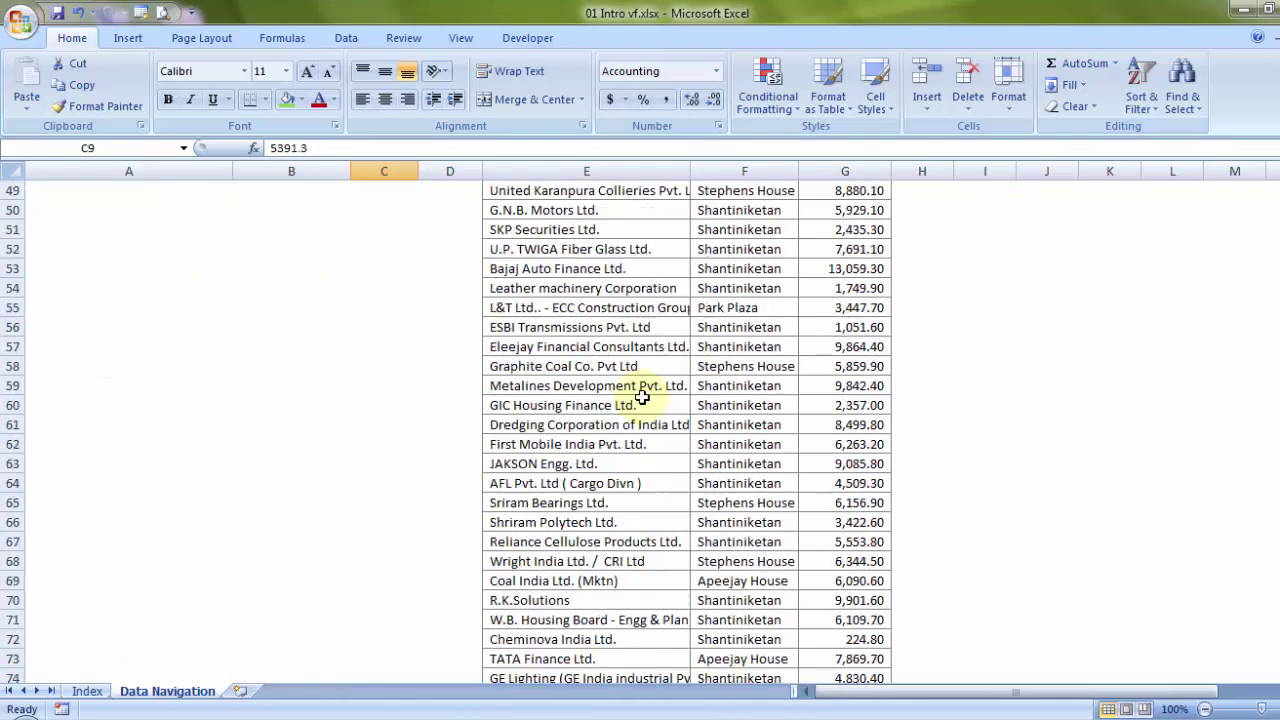
scroll(641, 397, "up", 16)
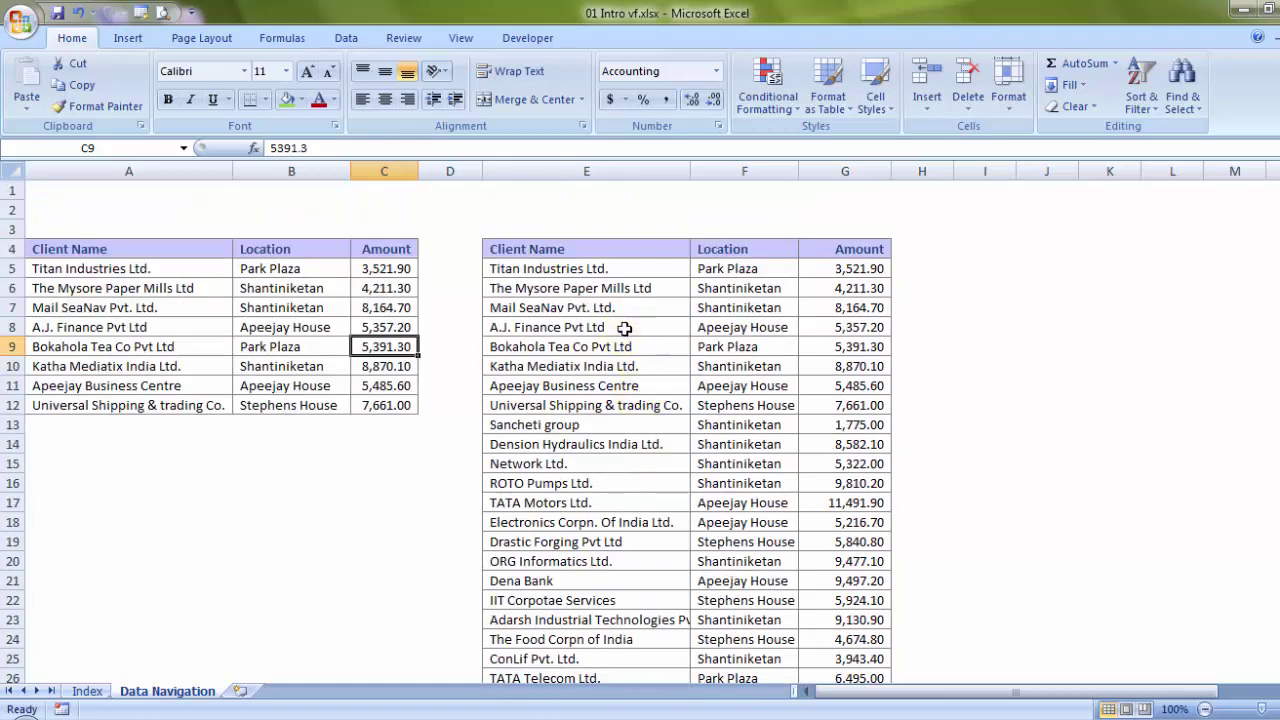
Select E10:G10 and delete the Katha Mediatix India Ltd. entry and its amount
left_click(622, 328)
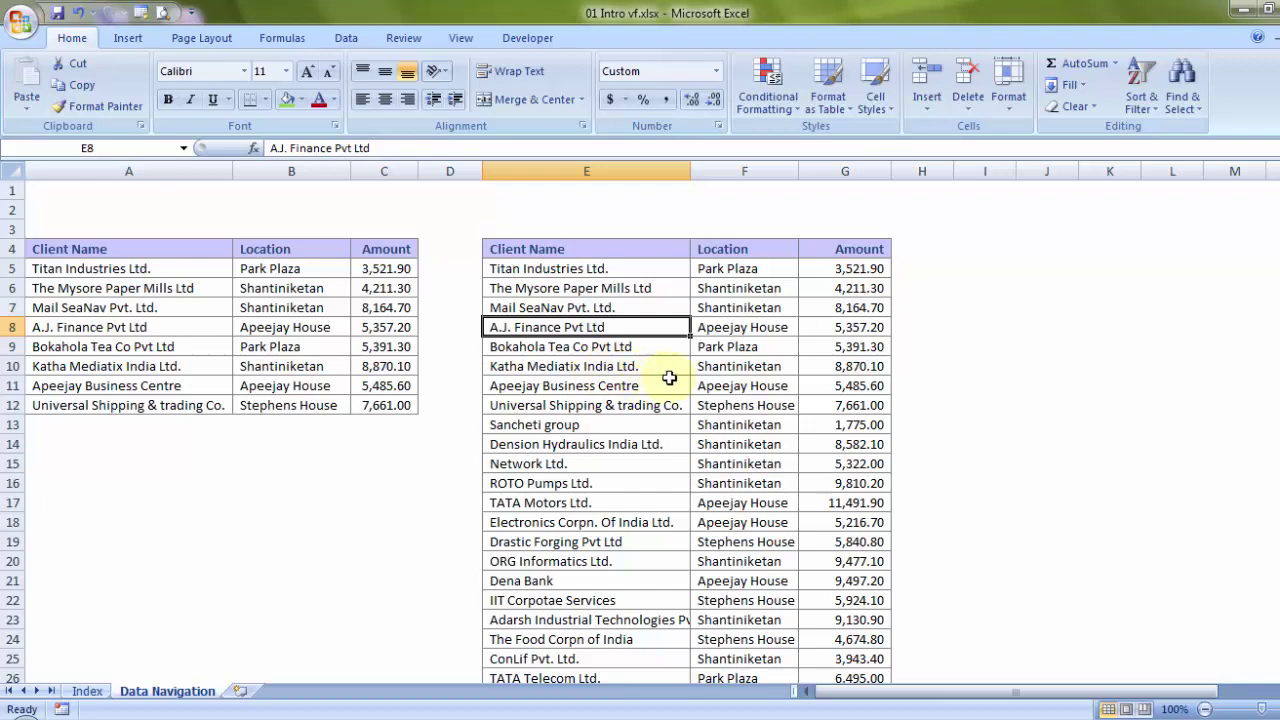
key("ctrl+a")
left_click_drag(1279, 195, 1279, 195)
left_click(735, 392)
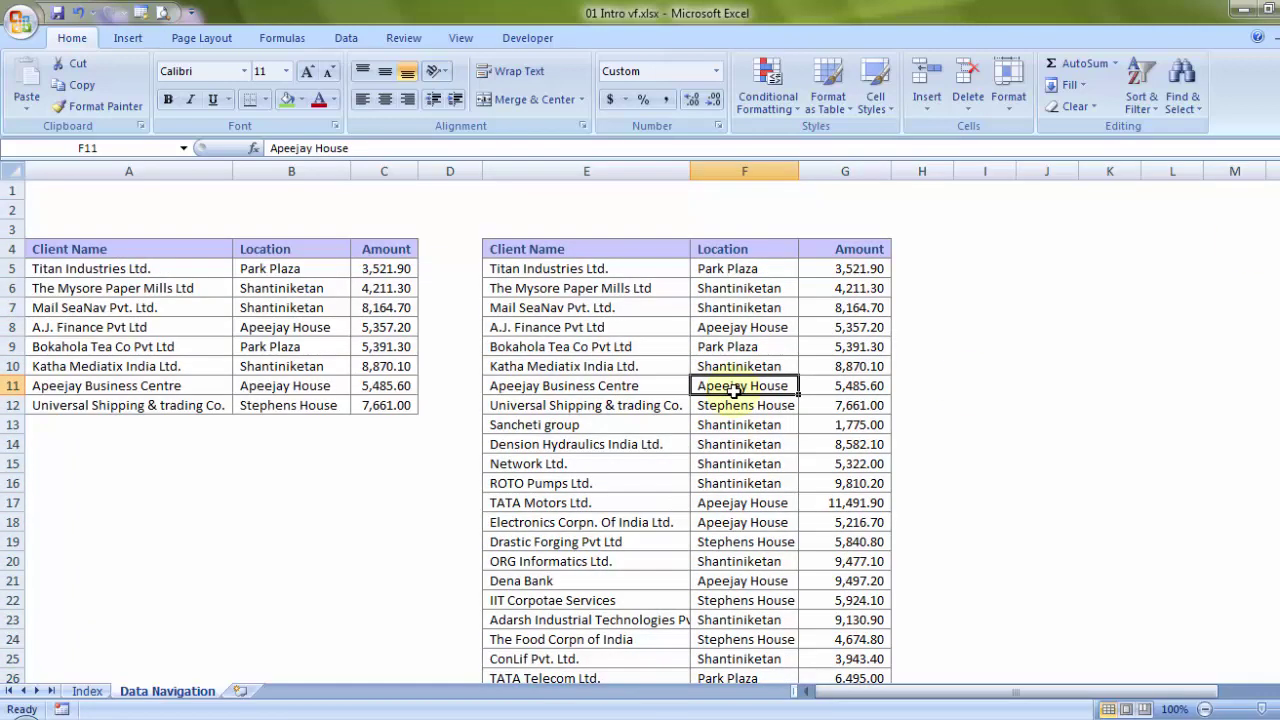
left_click_drag(566, 368, 801, 367)
key("Delete")
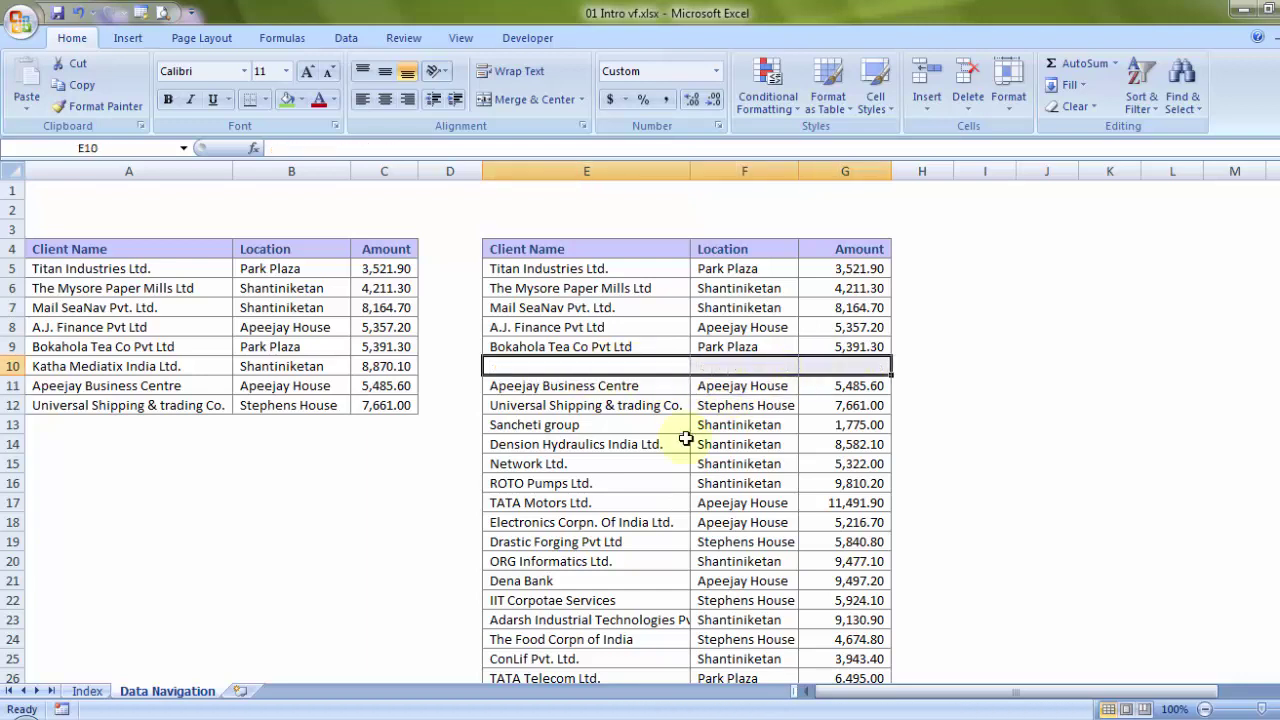
left_click(676, 444)
left_click(610, 290)
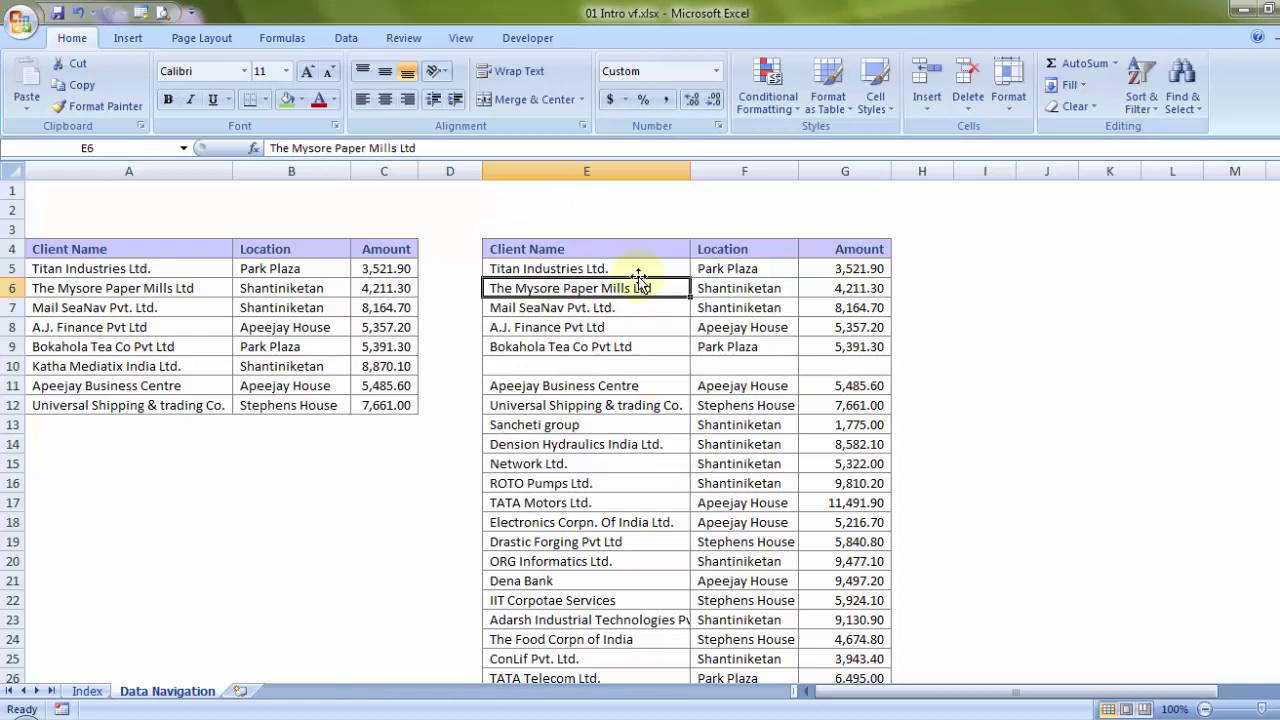
left_click(555, 265)
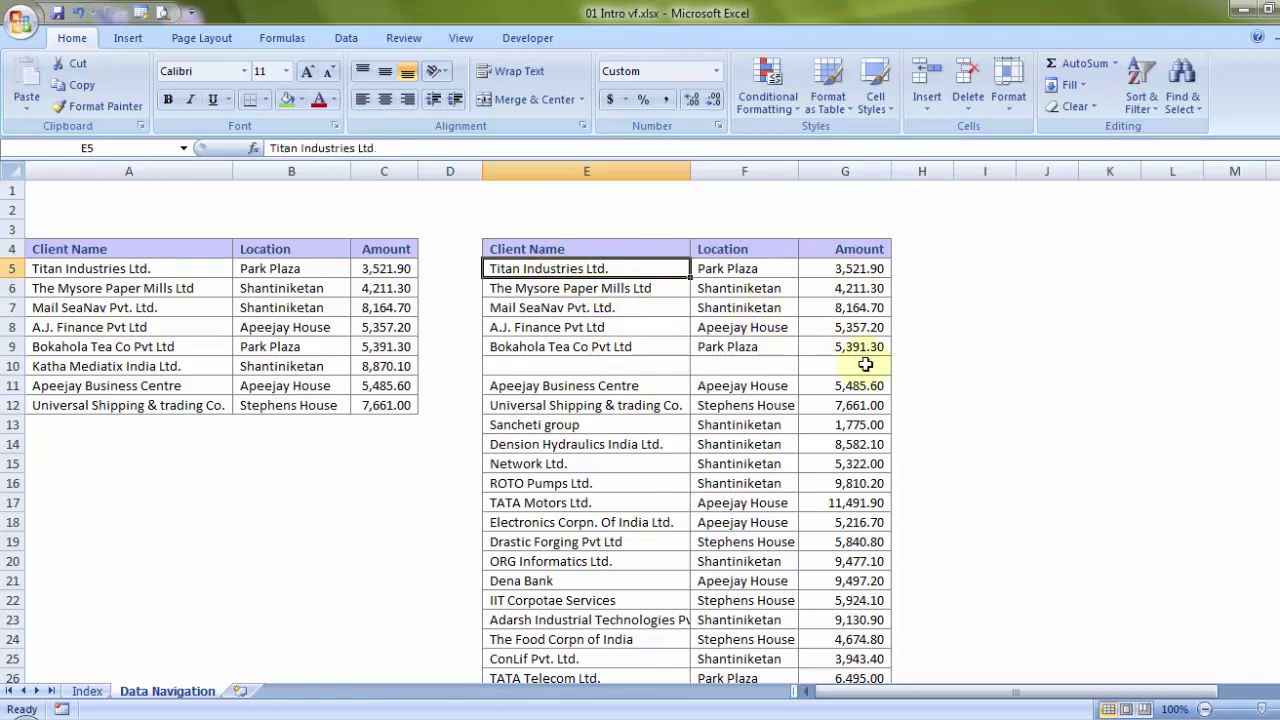
key("ctrl+a")
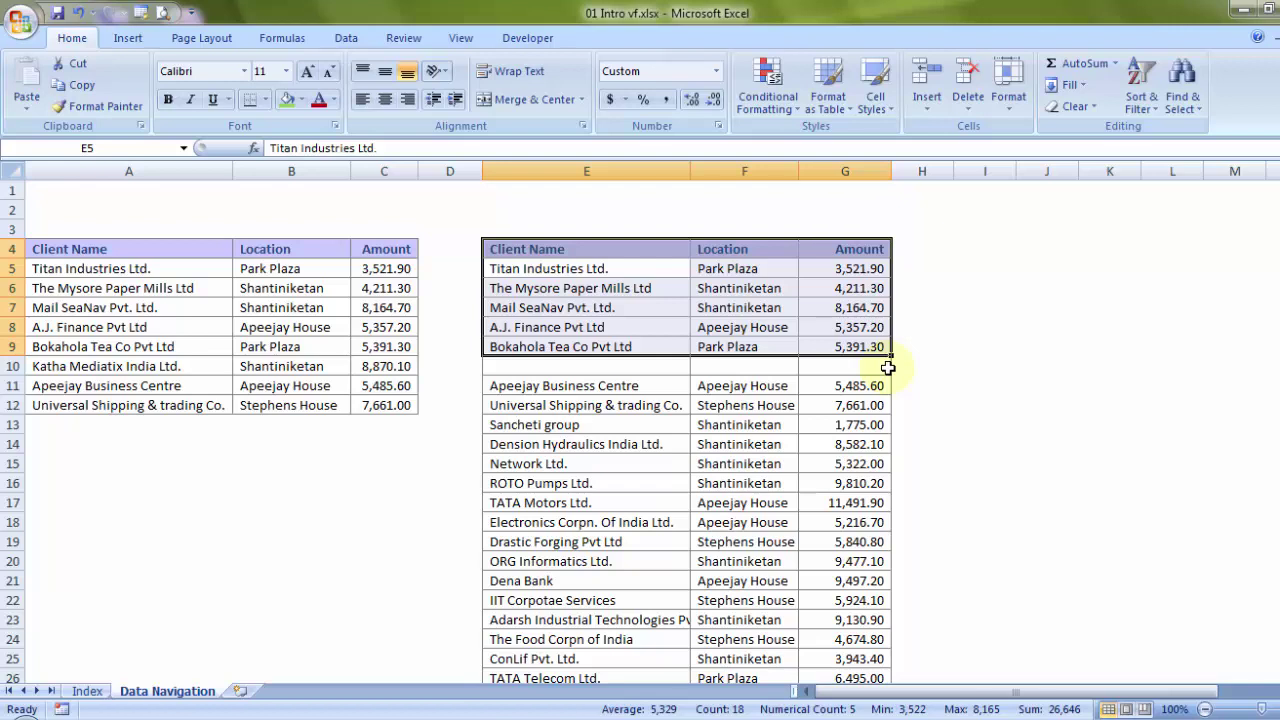
key("Return")
key("Return")
key("Return")
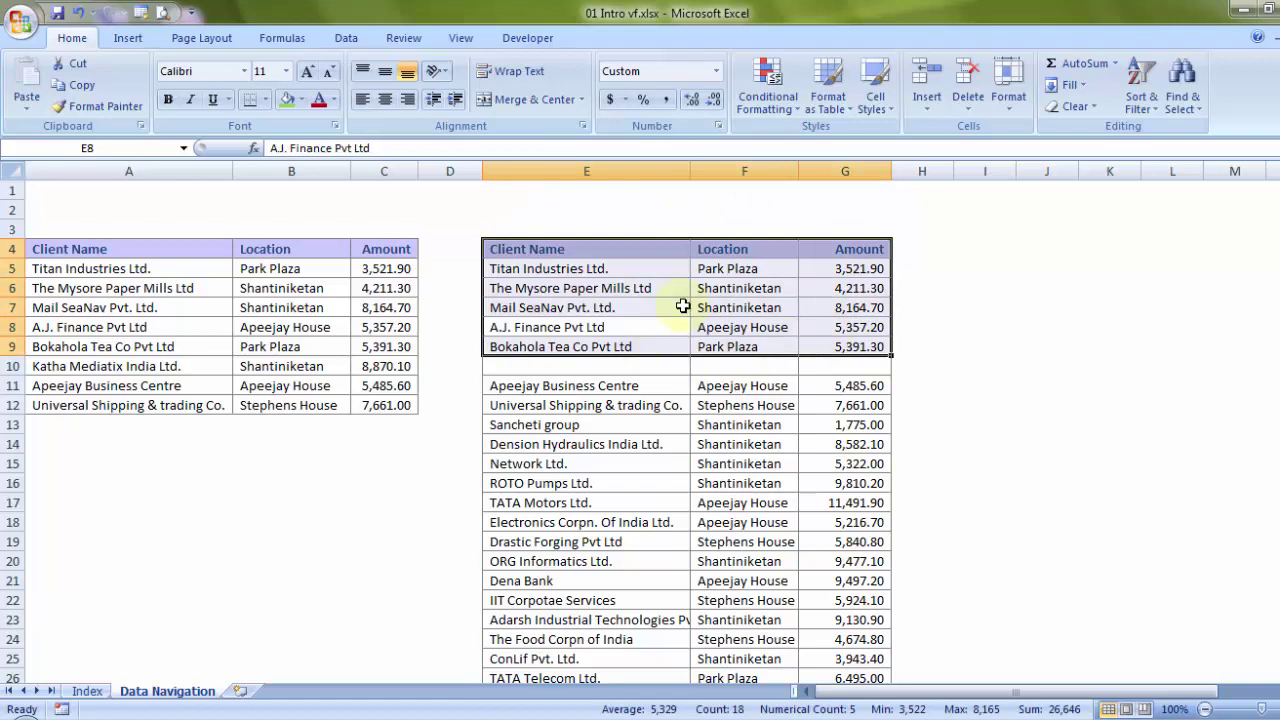
left_click(587, 254)
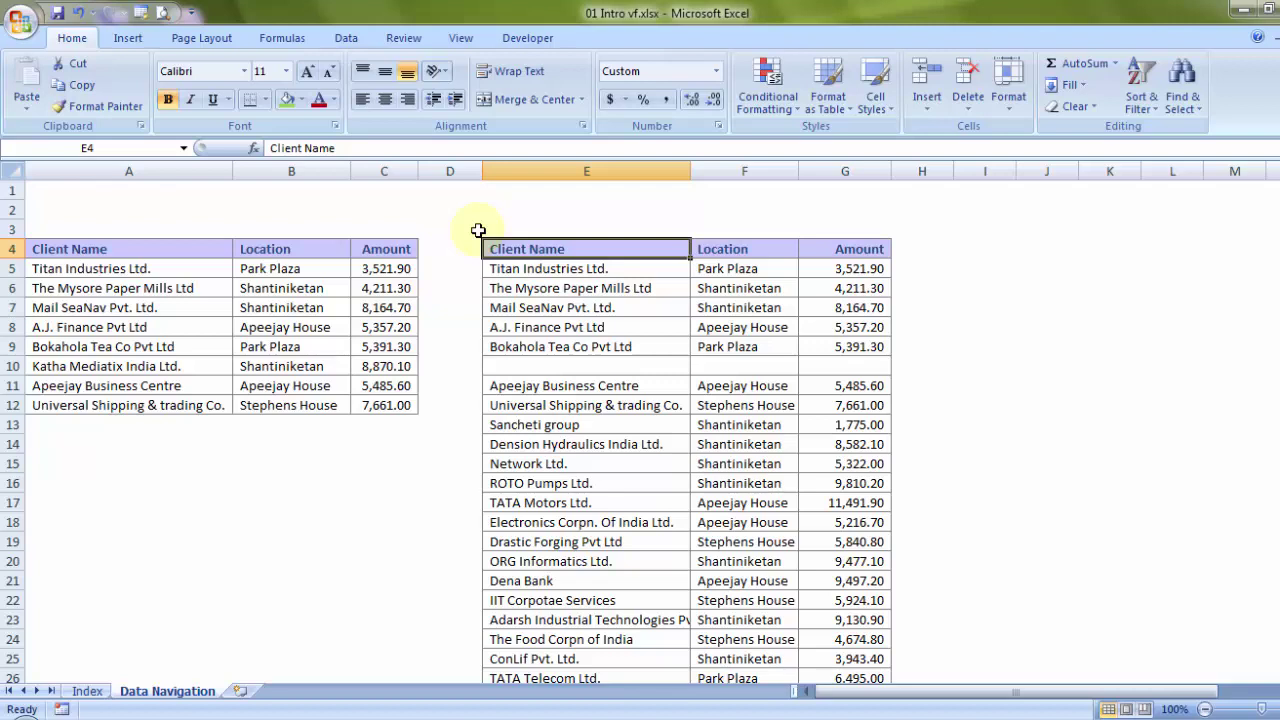
Extend the selection across and down the large table with Ctrl+Shift+arrows, then select the left table with Ctrl+A
key("ctrl+shift+Right")
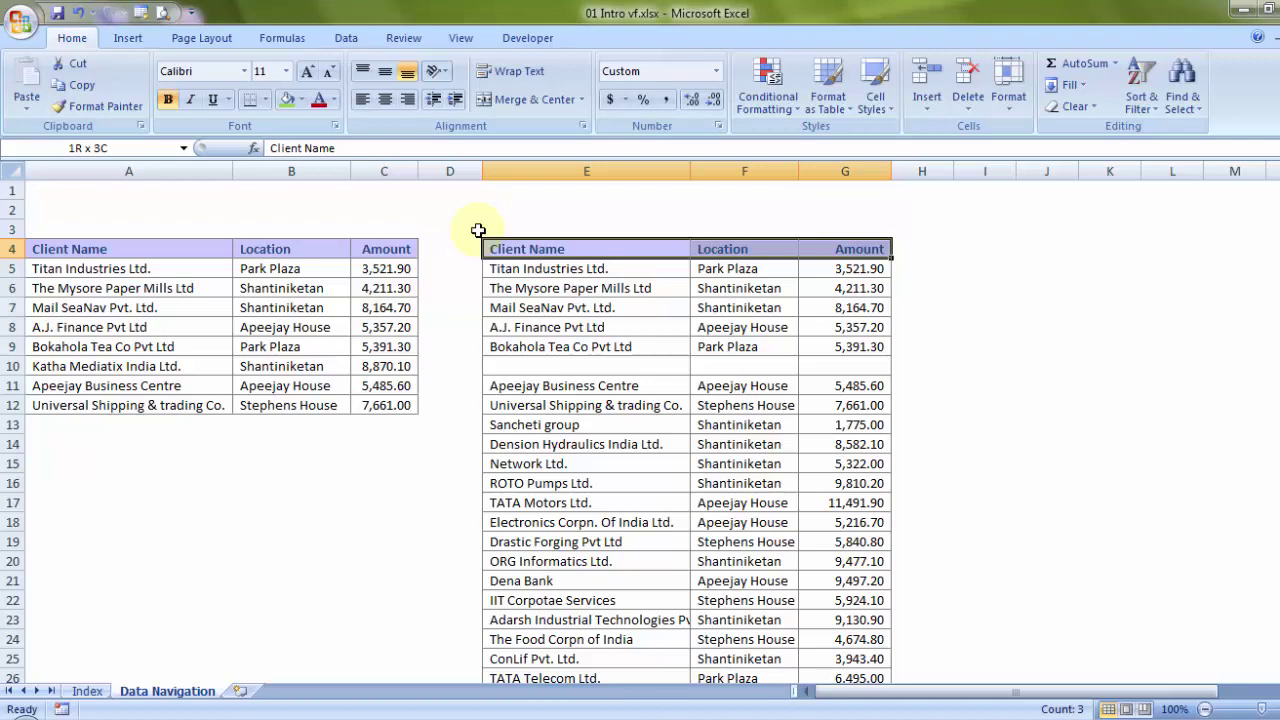
key("ctrl+shift+Down")
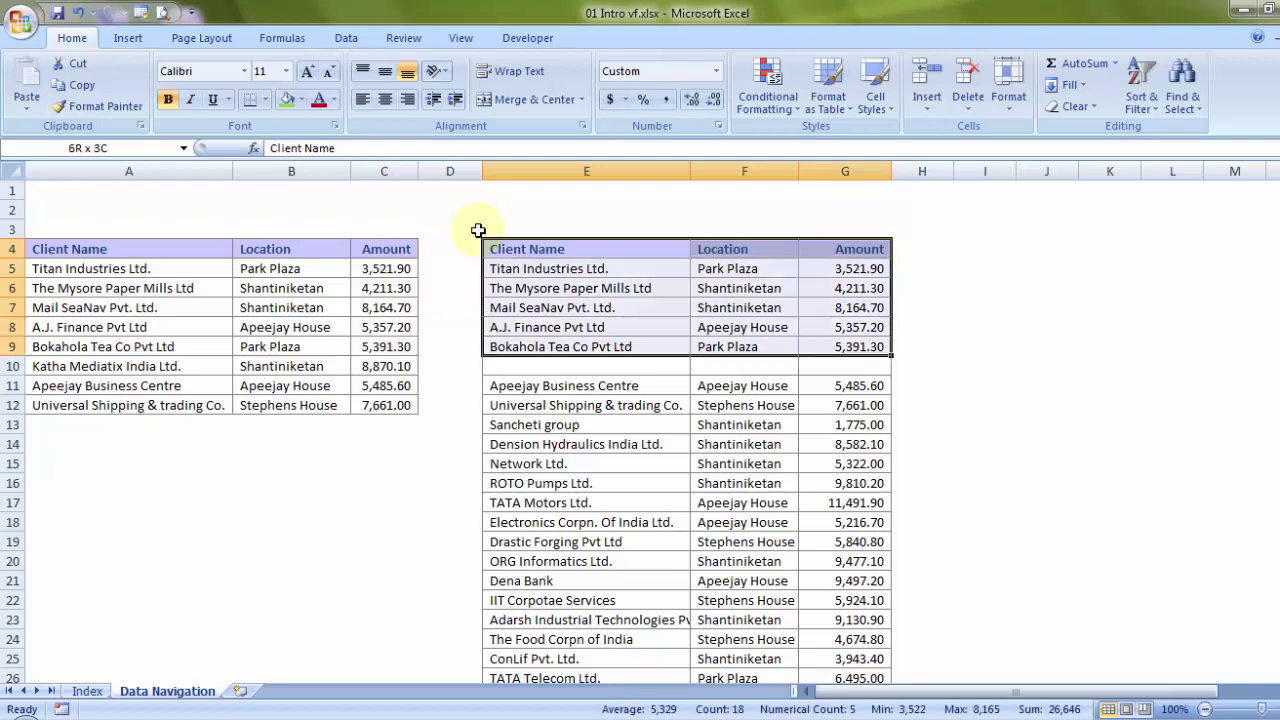
key("ctrl+shift+Down")
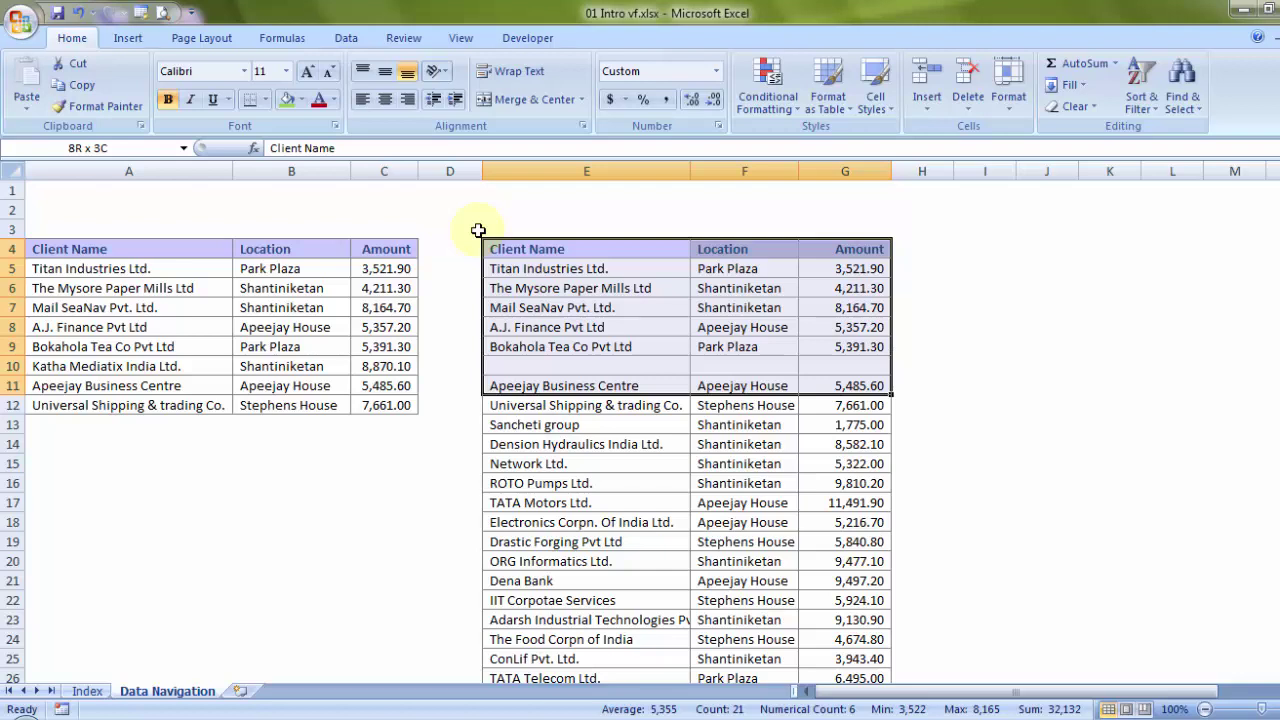
key("ctrl+shift+Down")
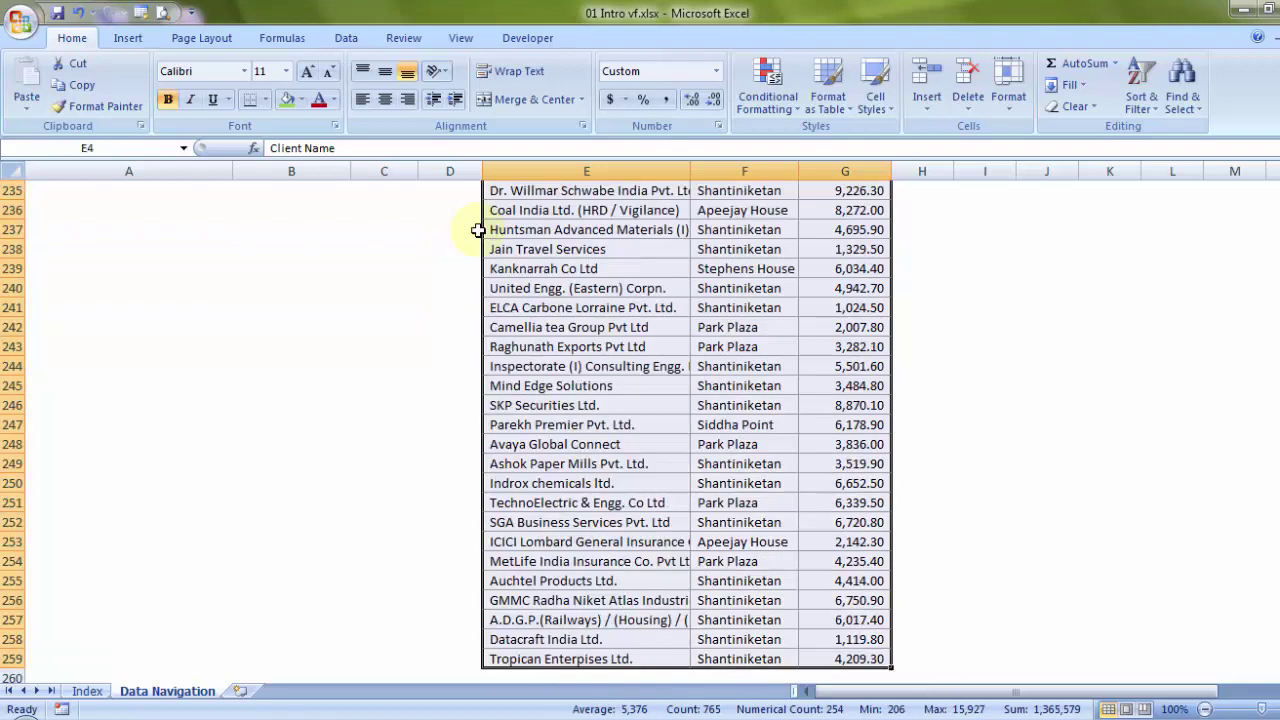
key("Up")
key("Up")
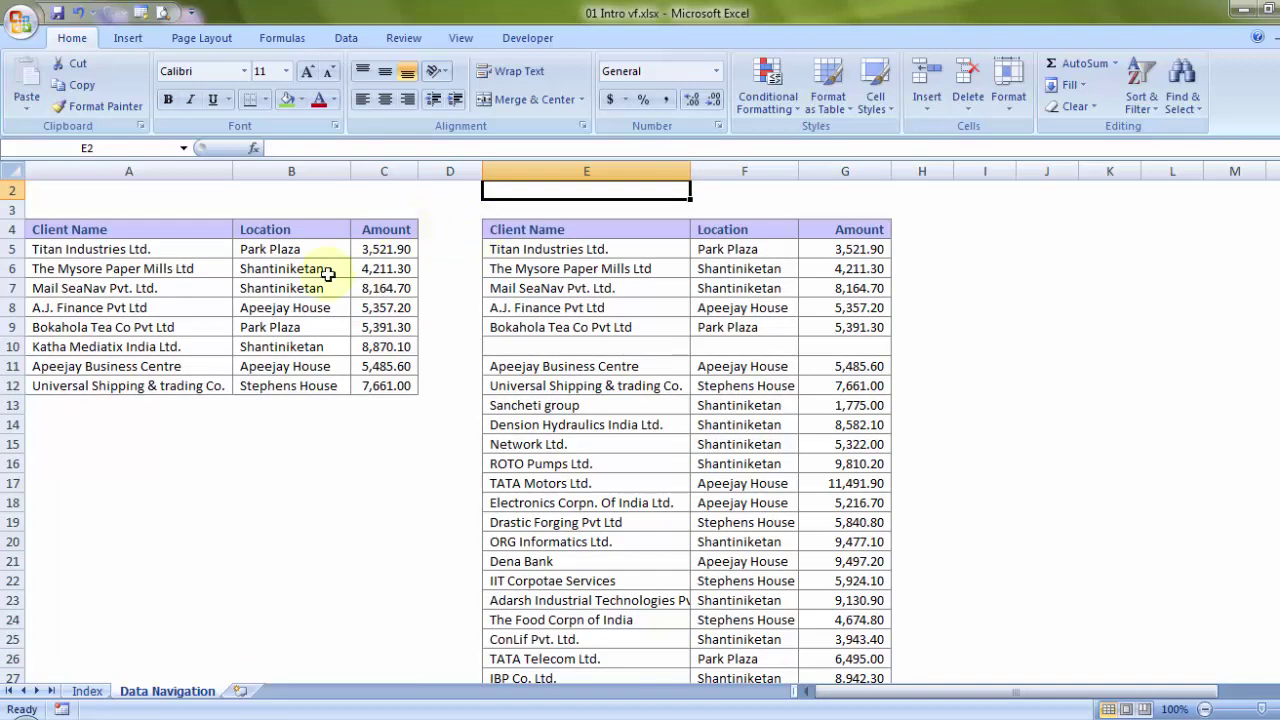
left_click(184, 308)
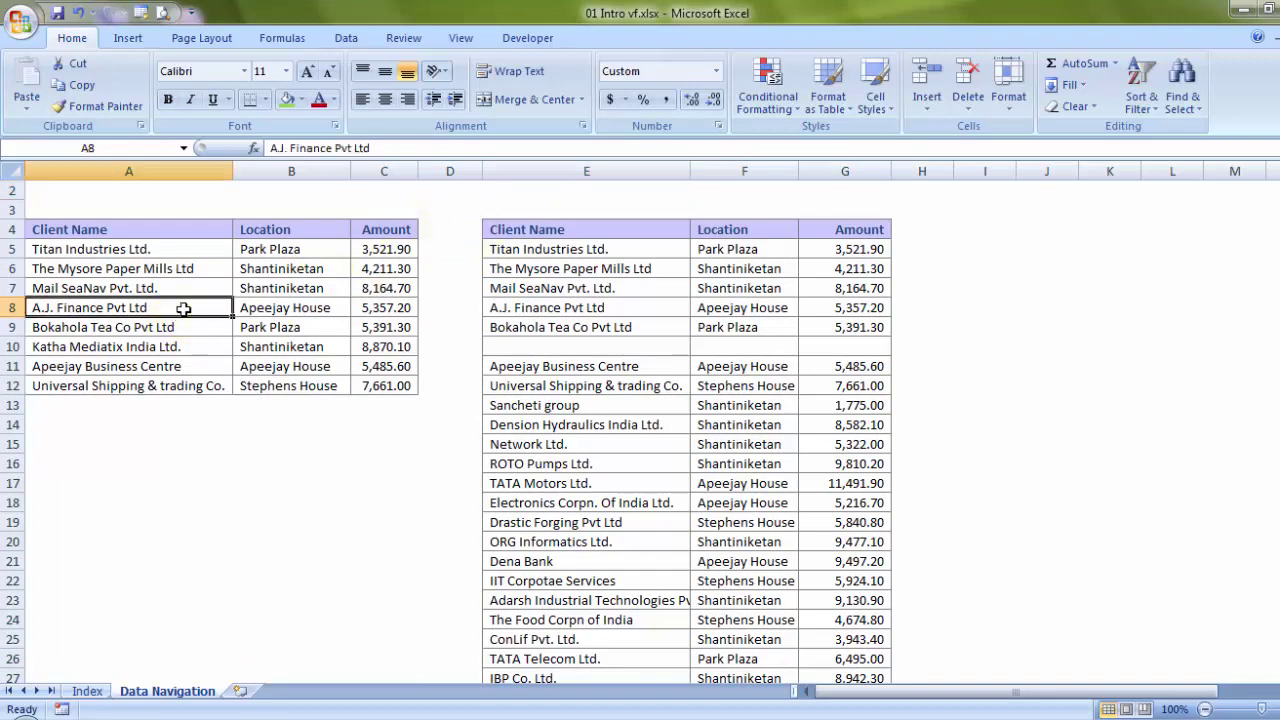
key("ctrl+a")
Select from E4 to row 259, jump down with Ctrl+Down, then return to Index with Ctrl+PgUp
left_click(616, 230)
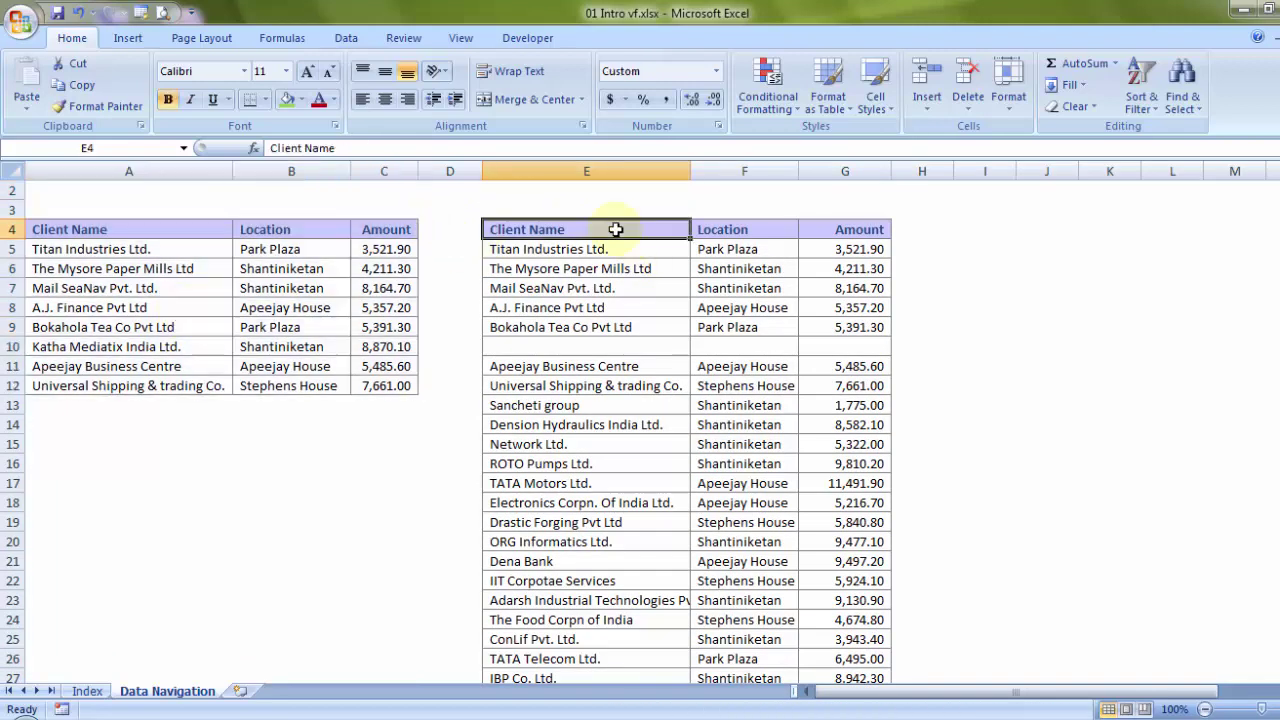
key("ctrl+shift+Right")
key("ctrl+shift+Down")
key("ctrl+shift+Down")
key("ctrl+shift+Down")
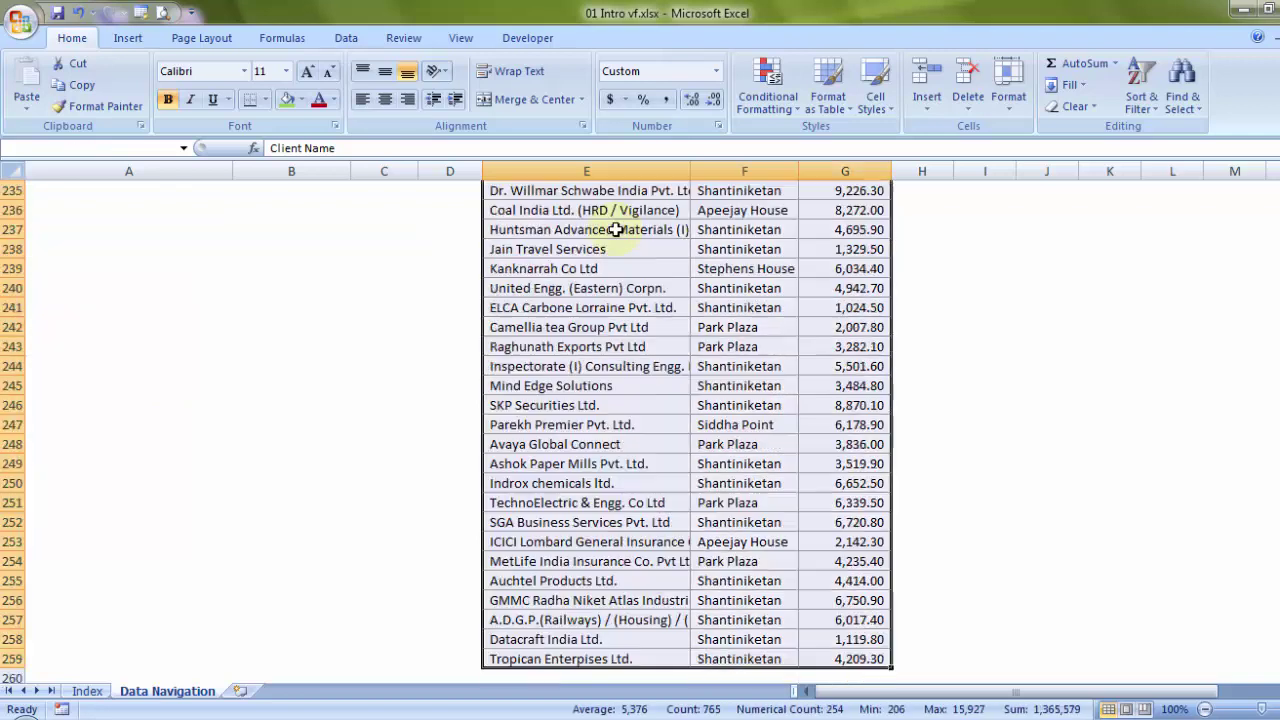
key("shift+BackSpace")
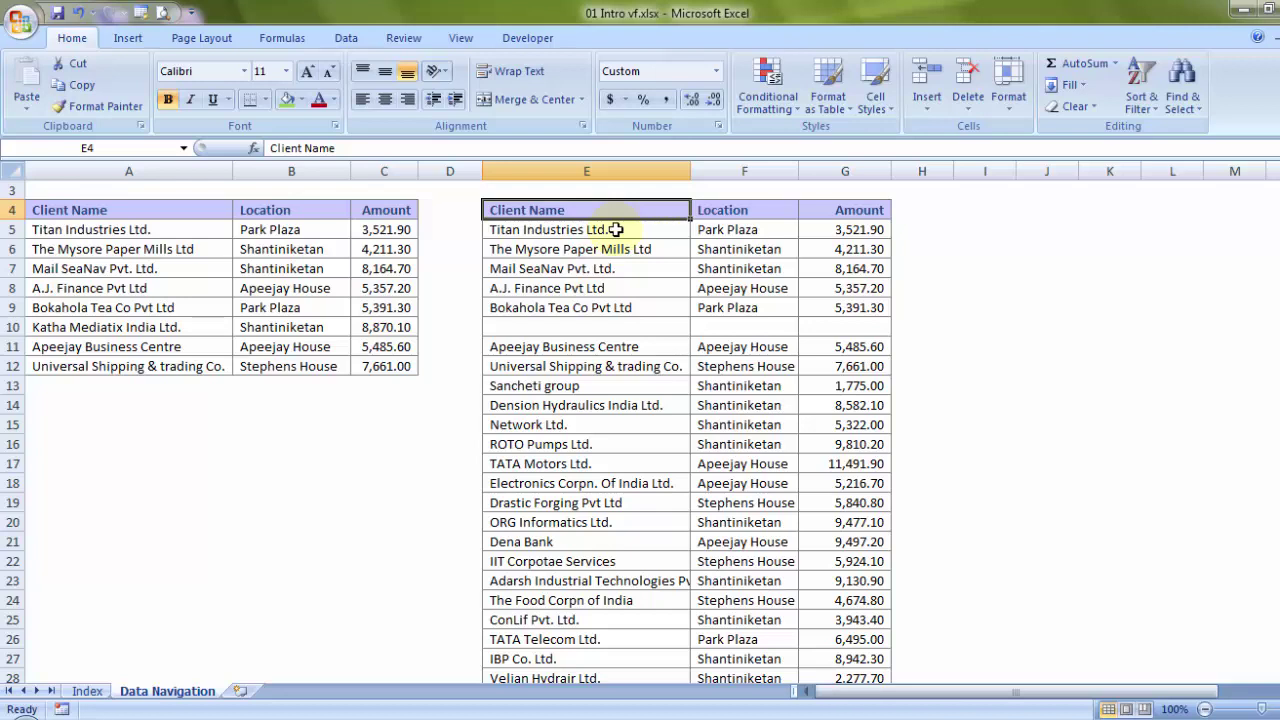
key("ctrl+Down")
key("ctrl+Down")
key("ctrl+Down")
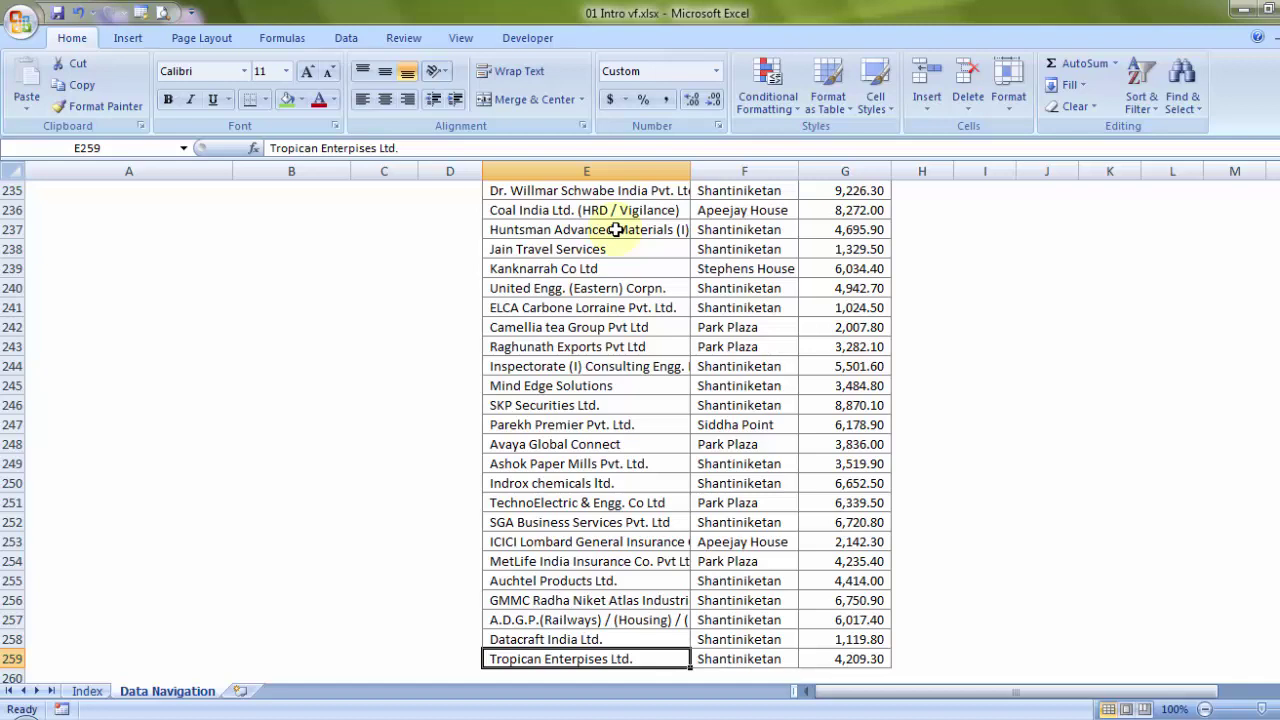
key("ctrl+Page_Up")
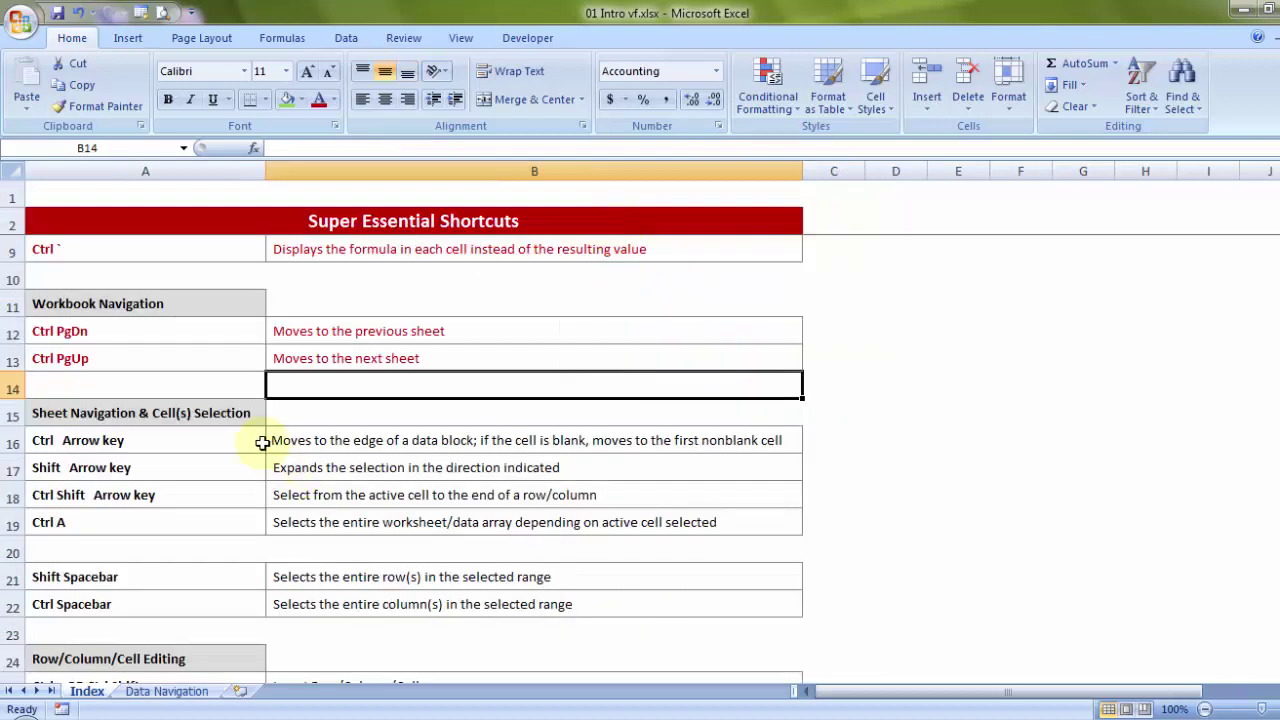
Colour the Index shortcut rows 16–19 red and return to the Data Navigation sheet
left_click_drag(257, 443, 380, 522)
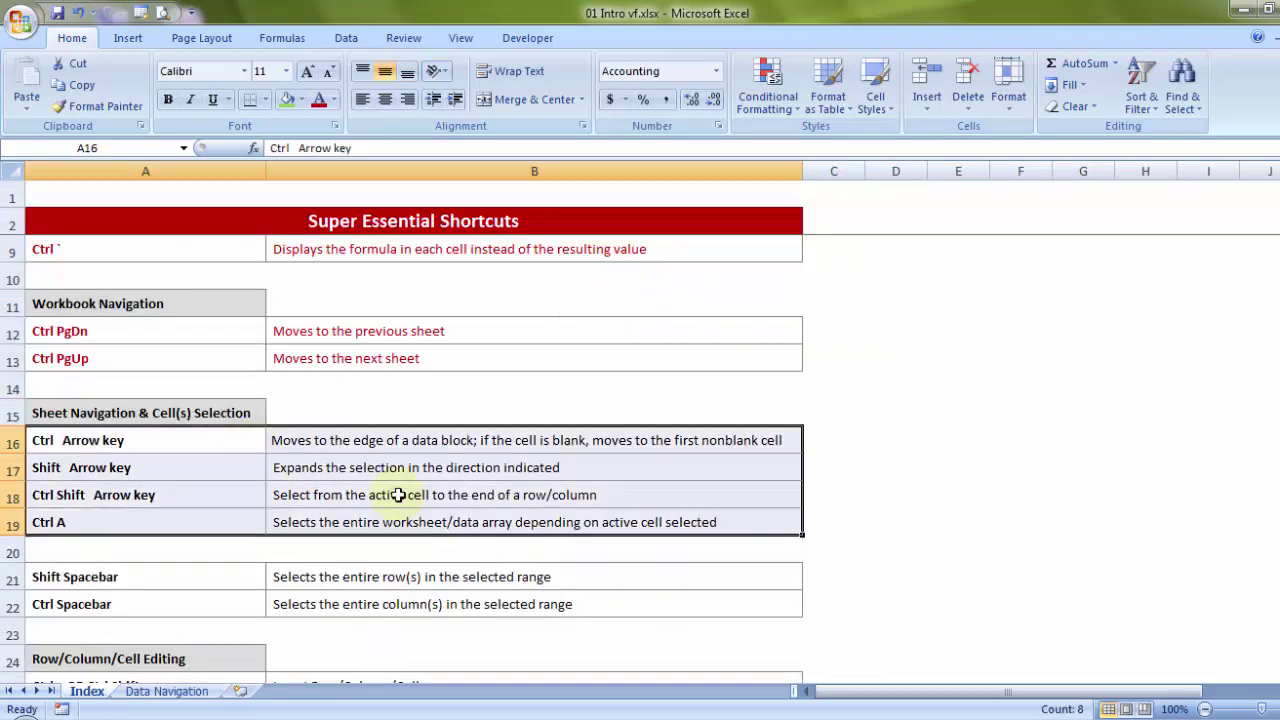
left_click(316, 102)
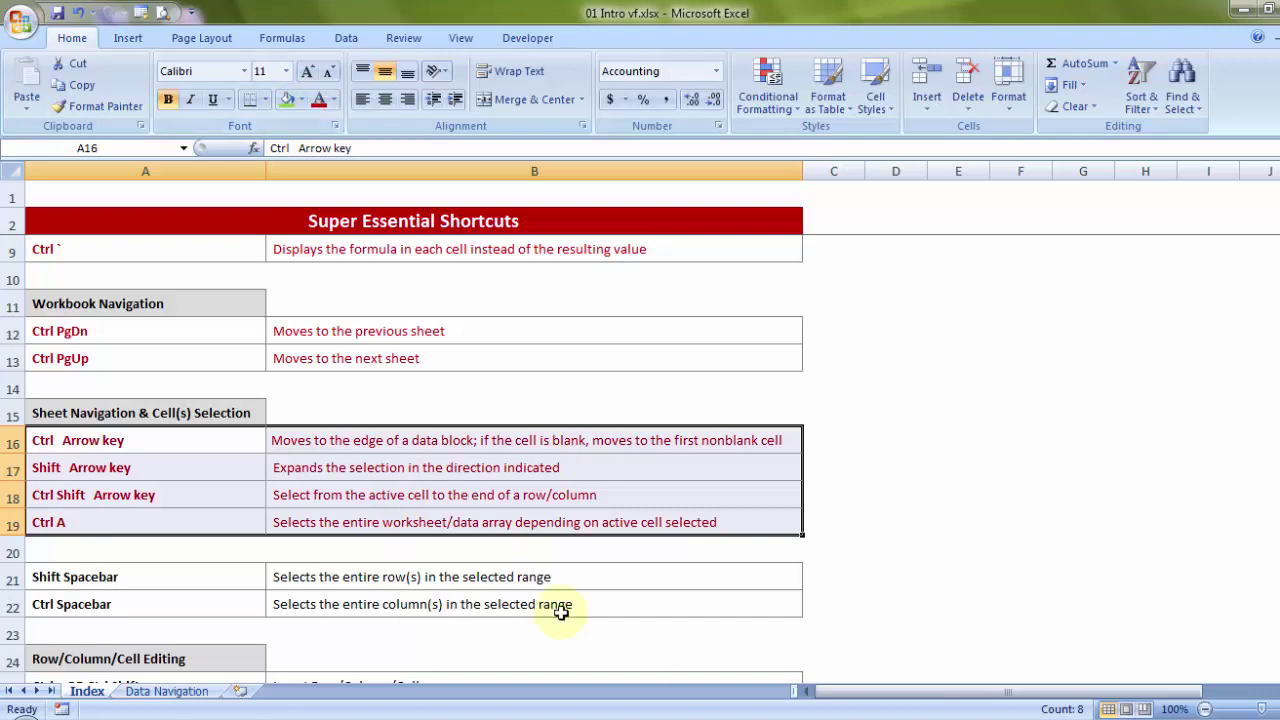
left_click(165, 692)
scroll(1206, 594, "up", 5)
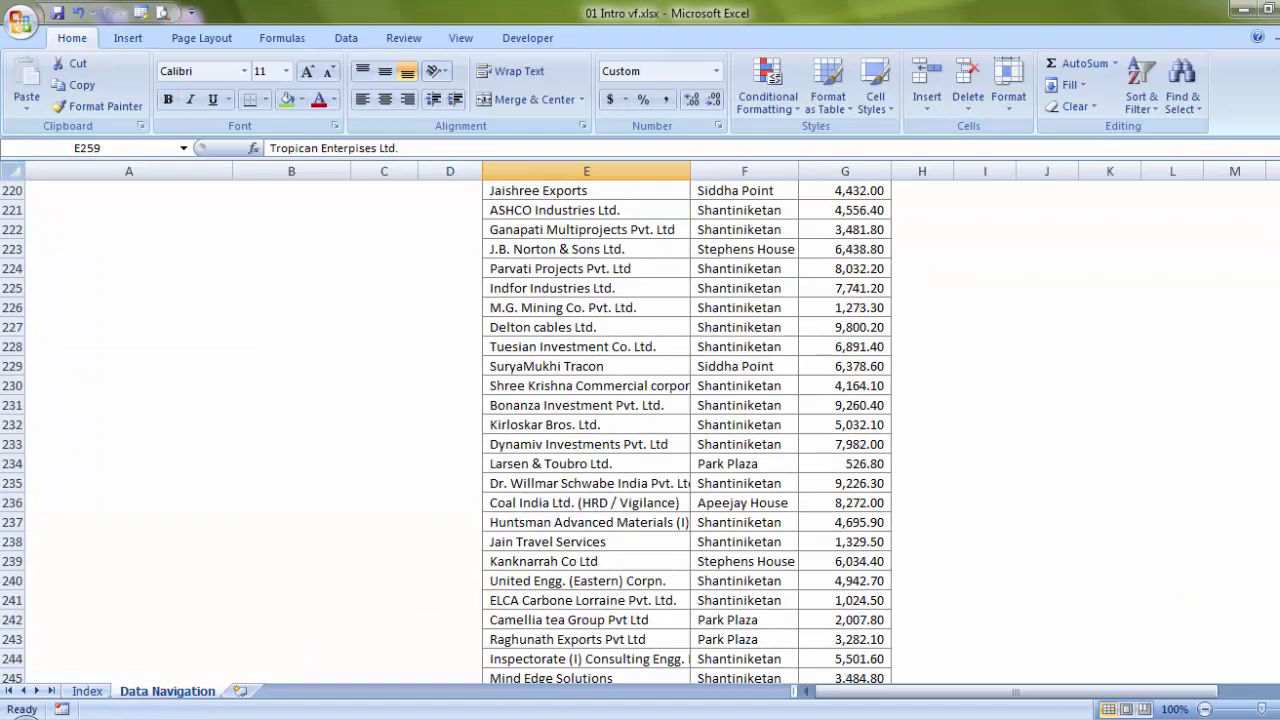
scroll(1265, 612, "up", 20)
From cell E7, select all of column E with Ctrl+Spacebar, then row 7 with Shift+Spacebar
left_click(535, 307)
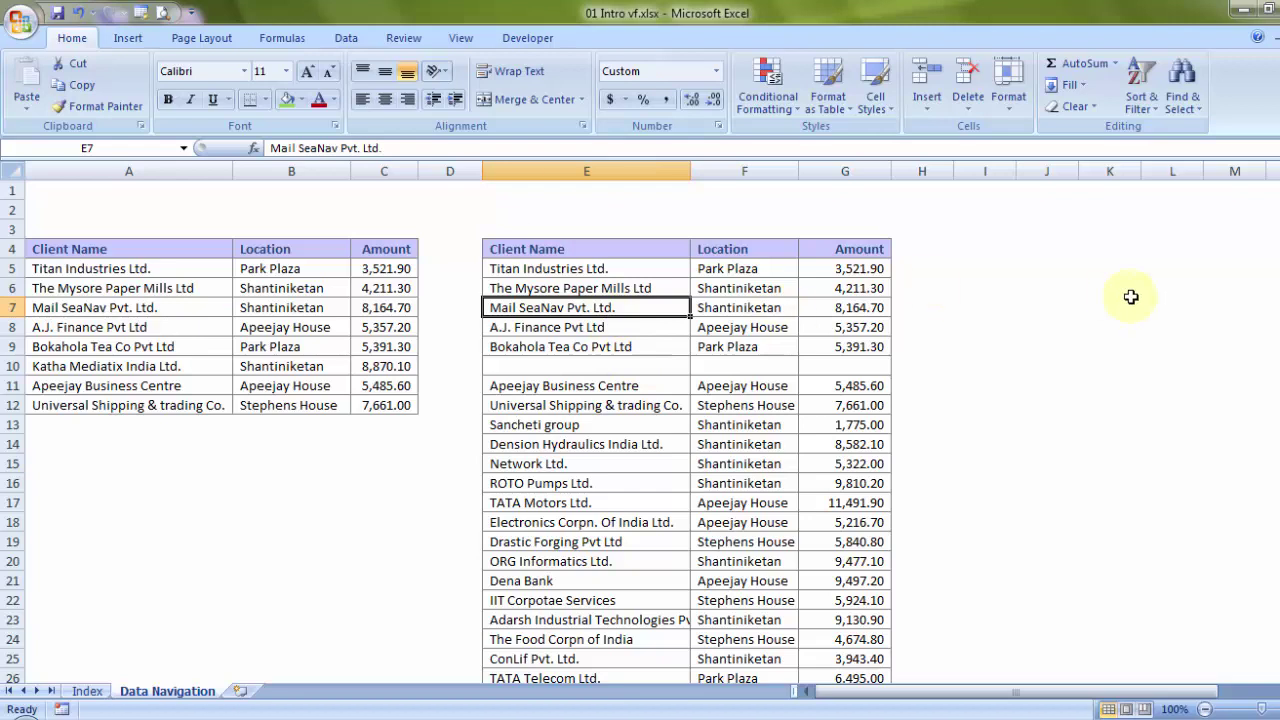
key("ctrl+space")
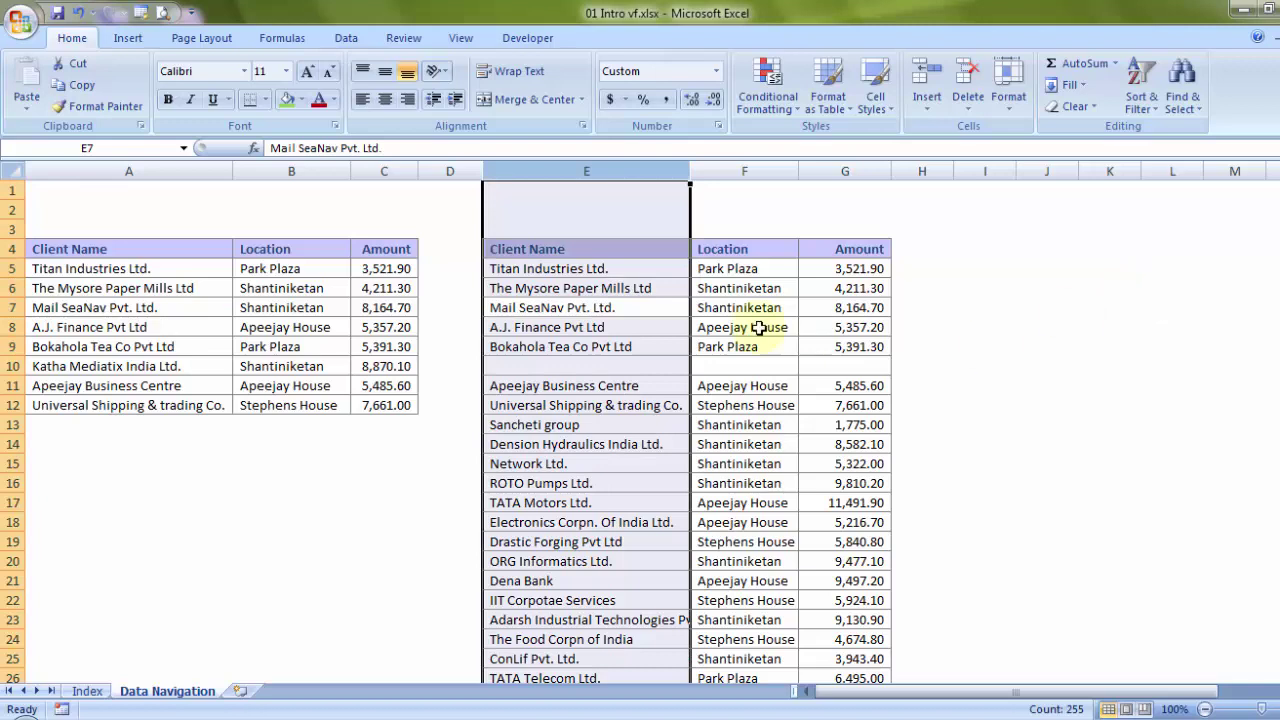
left_click(609, 310)
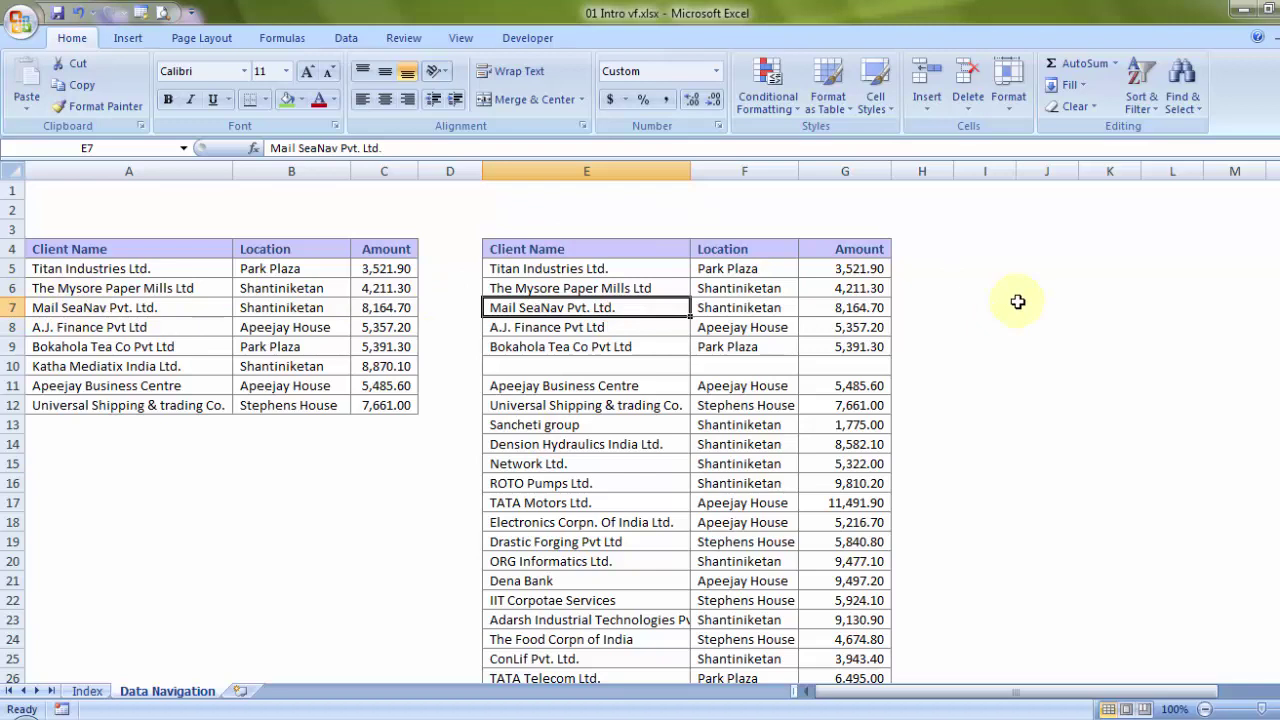
key("shift+space")
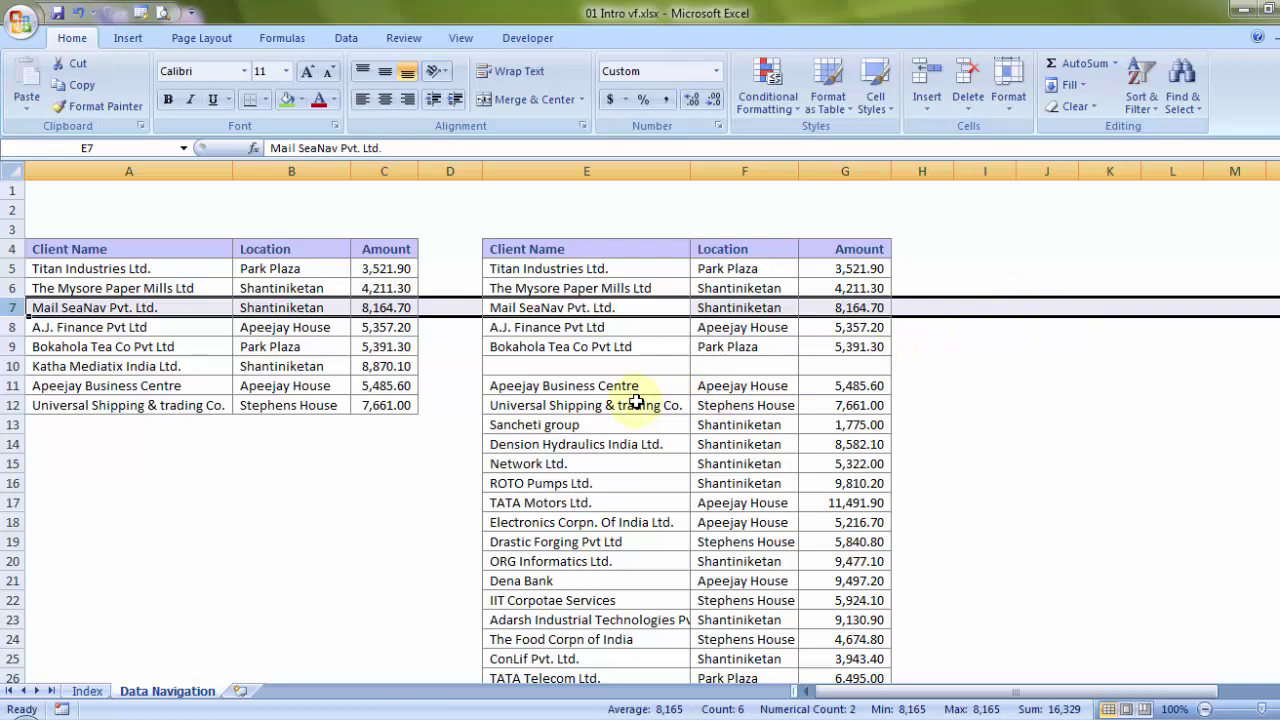
Back on Index, colour the Shift Spacebar and Ctrl Spacebar rows red
left_click(87, 691)
scroll(192, 500, "down", 3)
left_click_drag(130, 412, 335, 430)
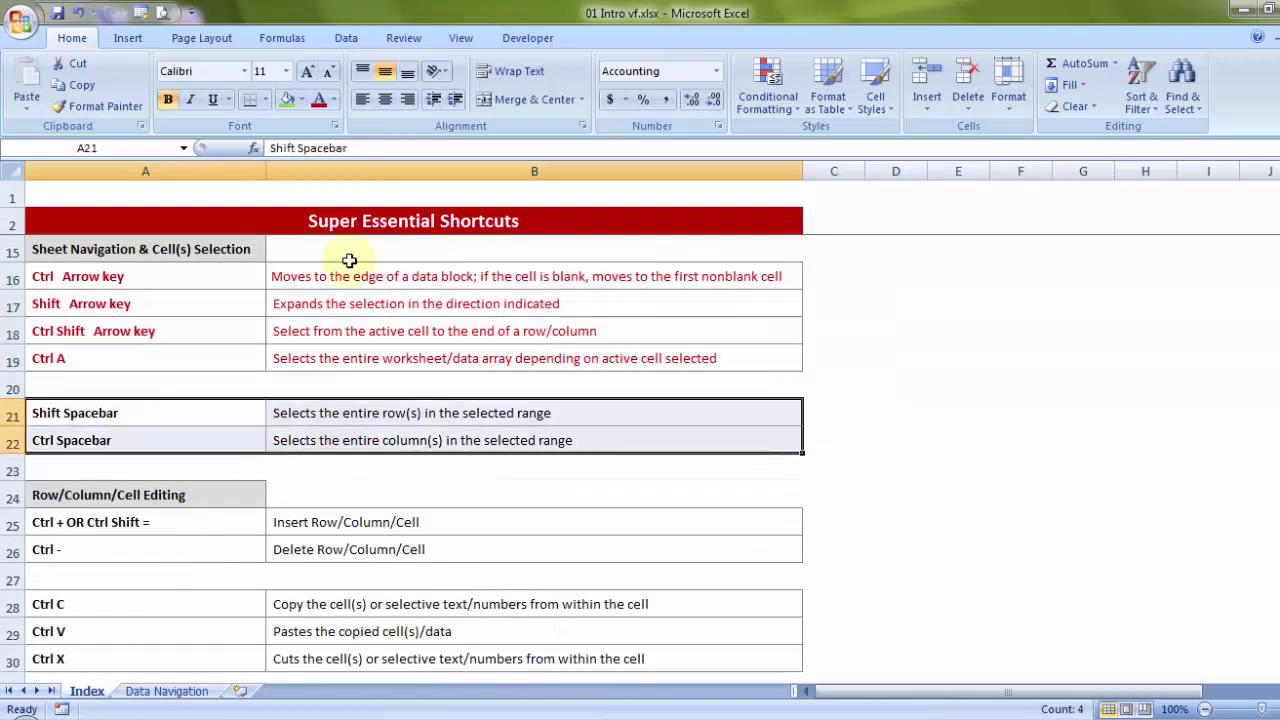
left_click(319, 99)
Select row 25, insert a blank row with Ctrl+Shift+=, then delete it with Ctrl+-
scroll(712, 479, "down", 1)
left_click(633, 449)
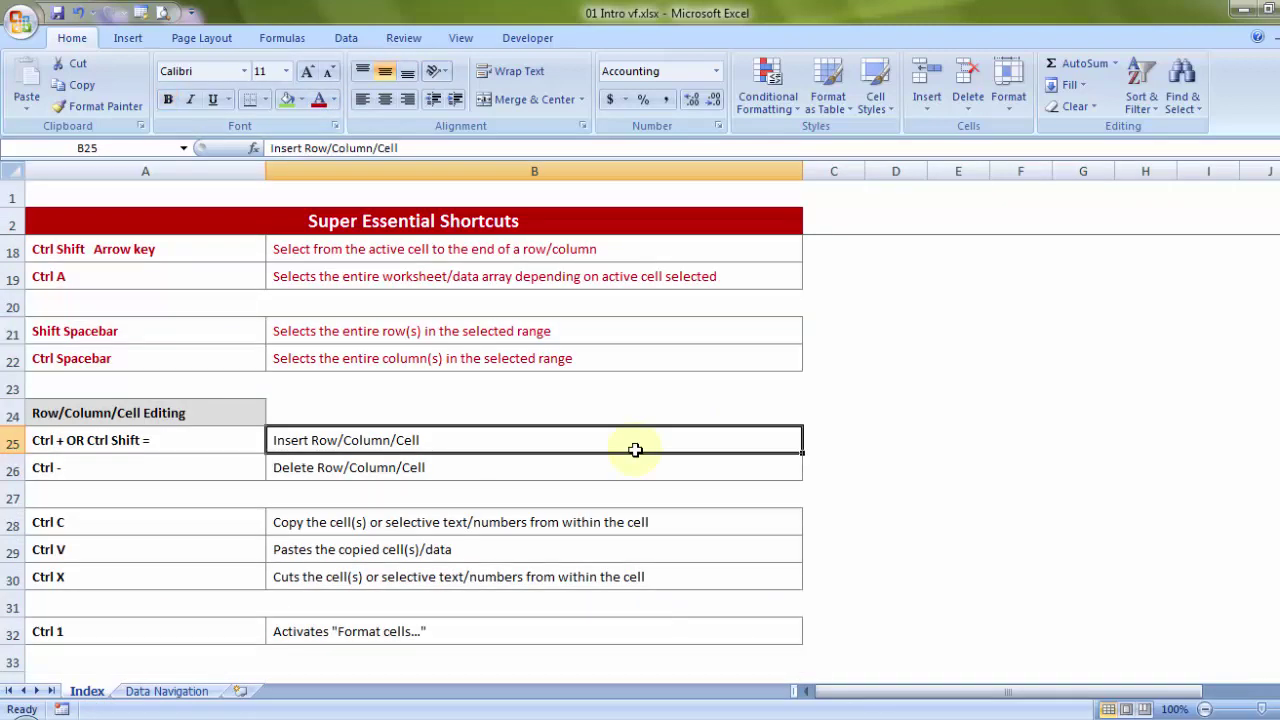
left_click(5, 440)
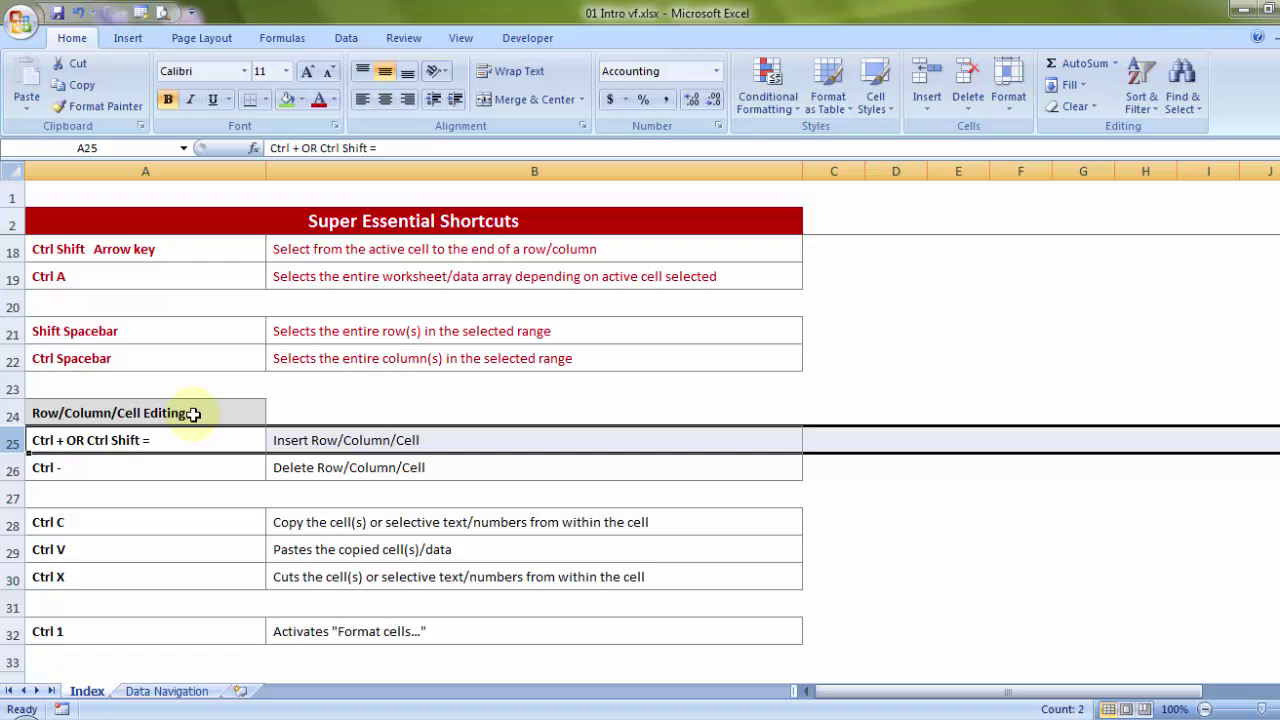
key("ctrl+shift+equal")
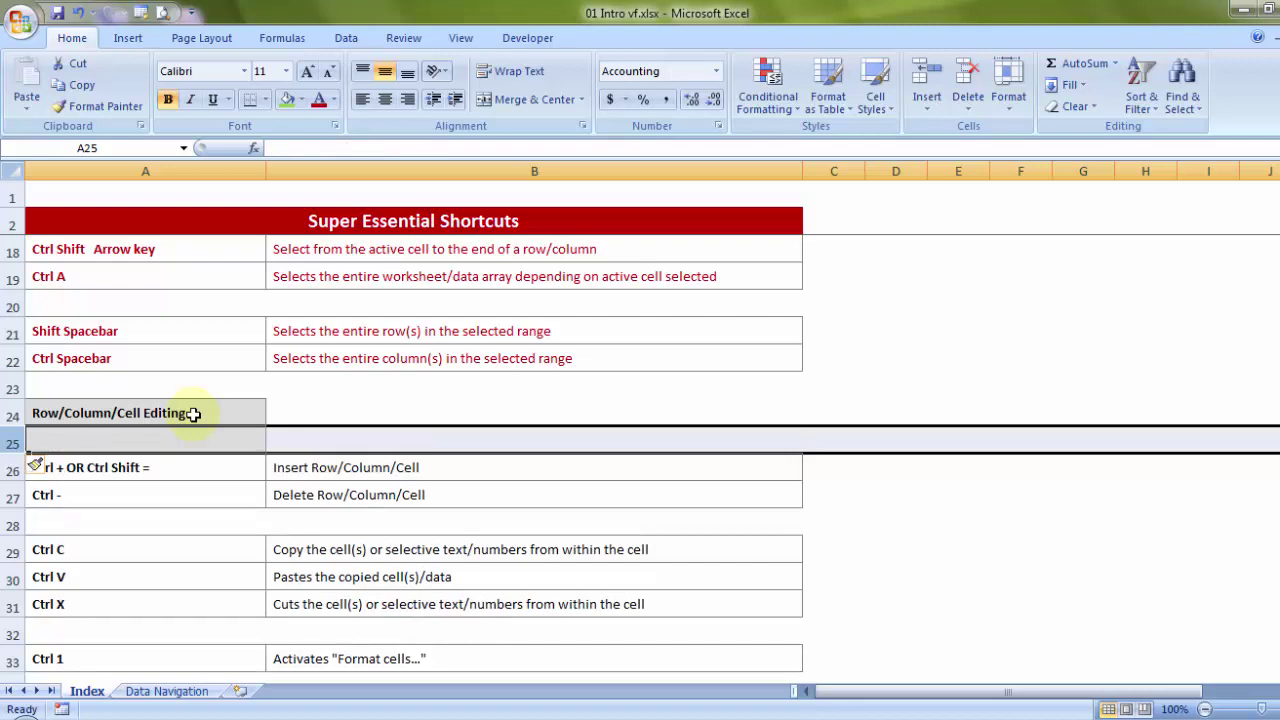
key("ctrl+minus")
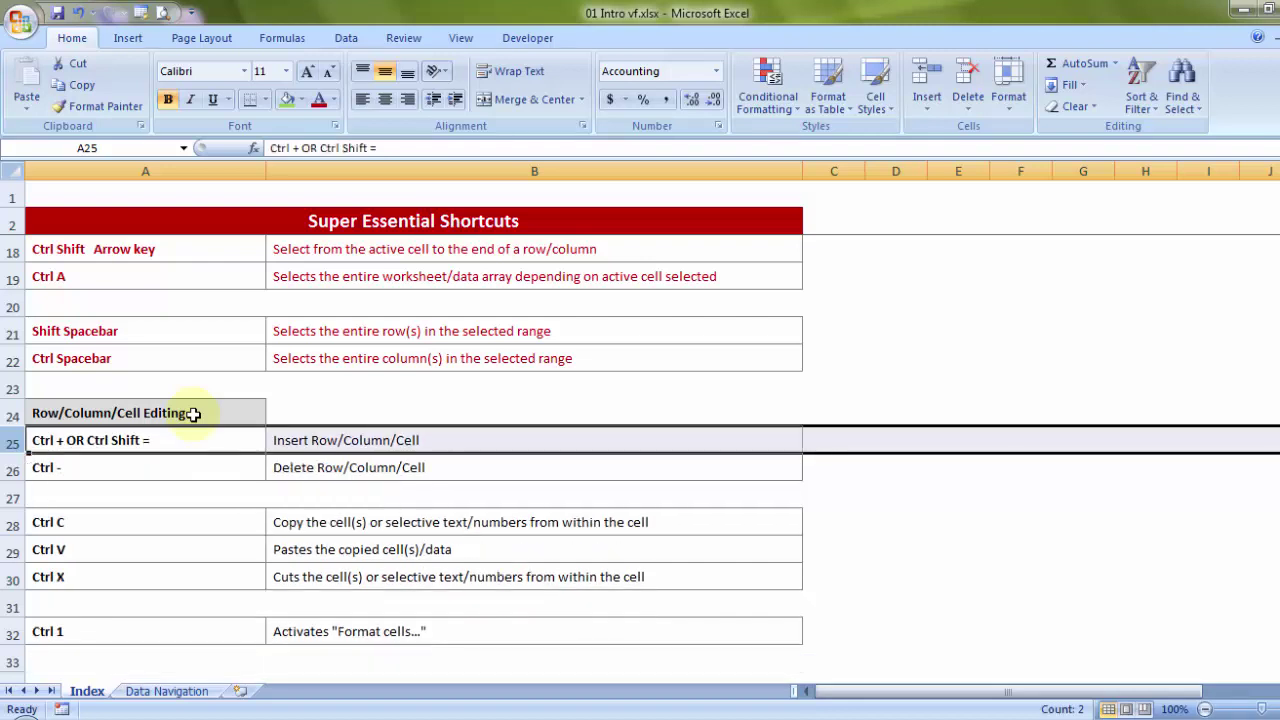
Colour the Insert/Delete shortcut rows A25:B26 red, then select the copy, paste and cut entries
left_click(147, 440)
left_click_drag(147, 440, 305, 467)
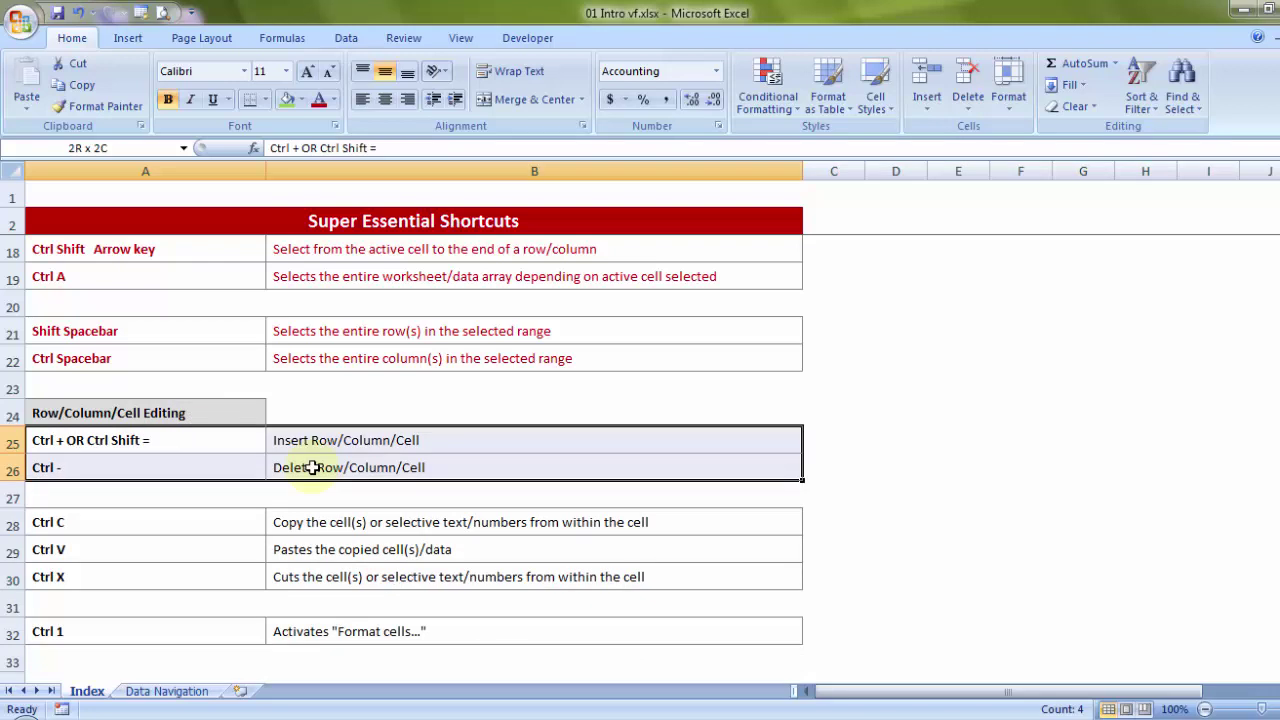
left_click(318, 100)
scroll(390, 445, "down", 2)
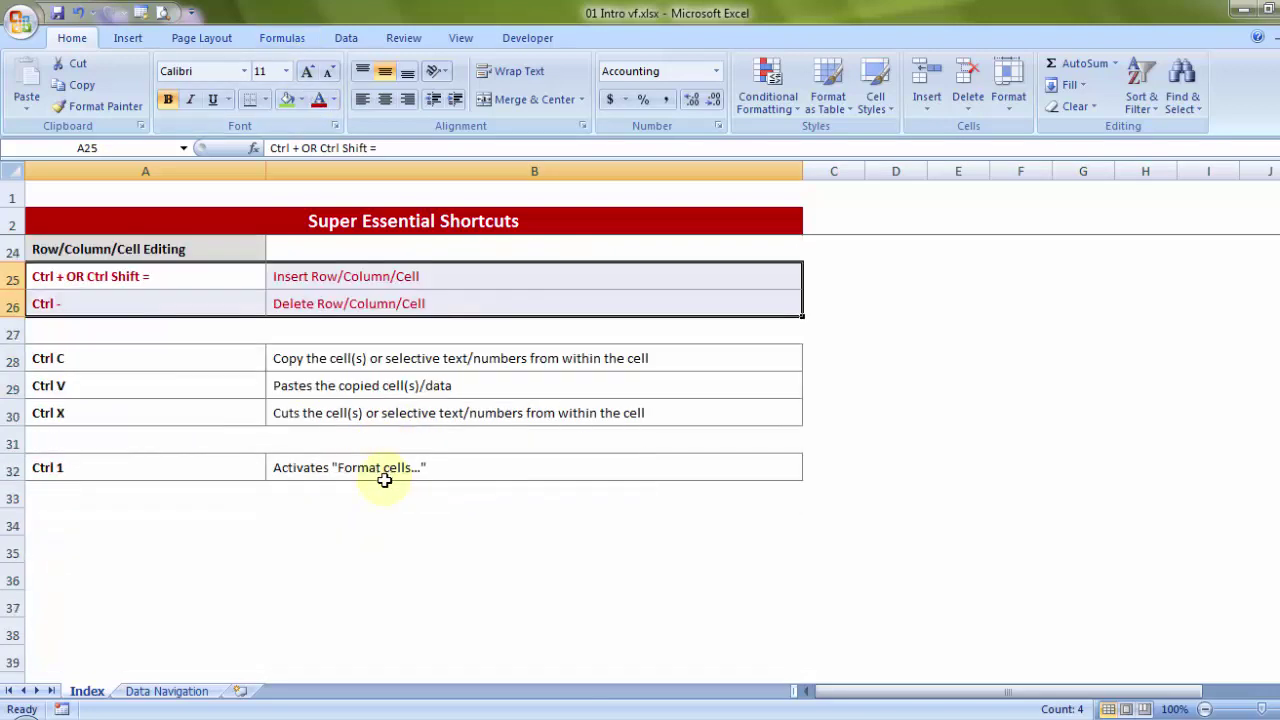
left_click_drag(81, 365, 194, 411)
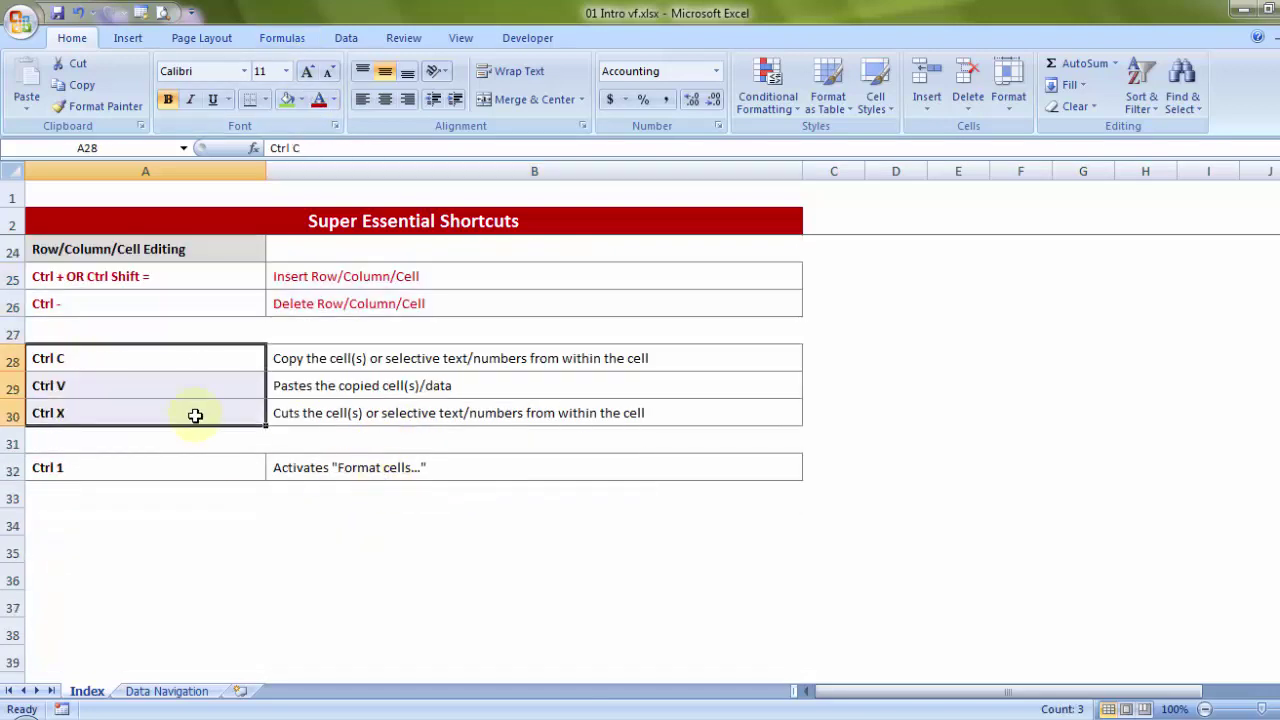
Copy A28 with Ctrl+C, check the right-click paste options, then select A32
left_click(169, 362)
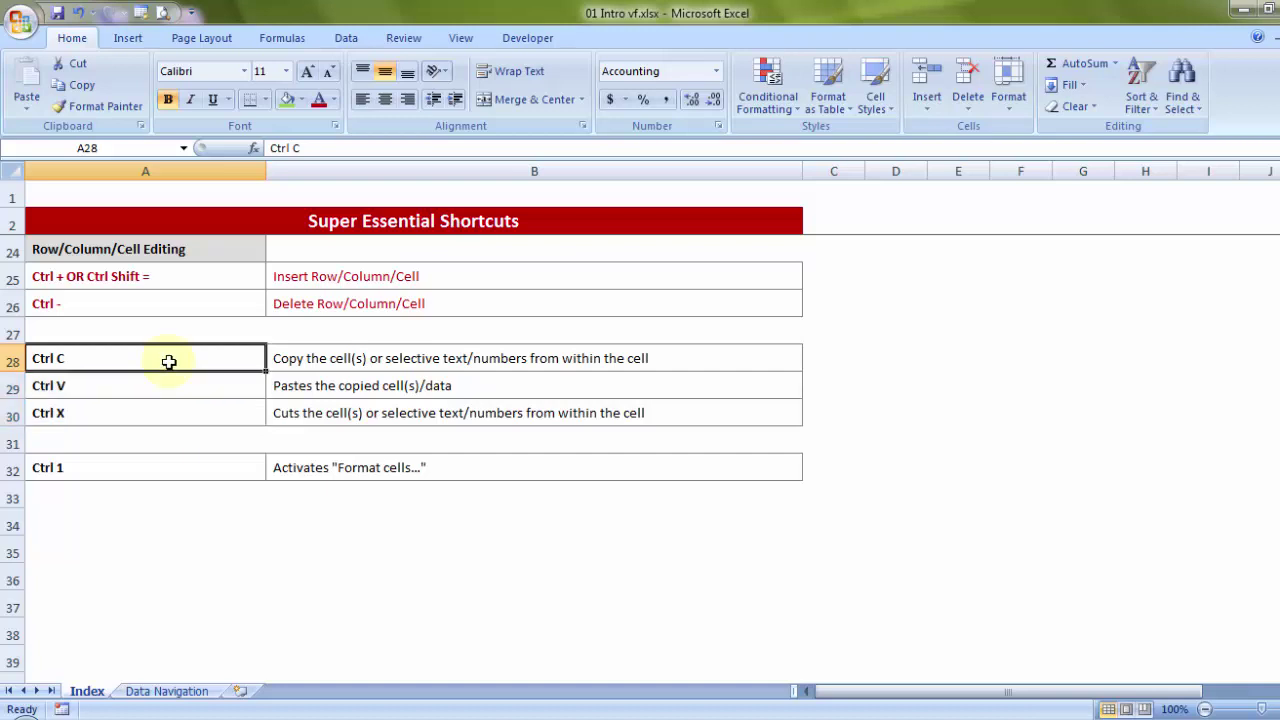
key("ctrl+c")
right_click(169, 362)
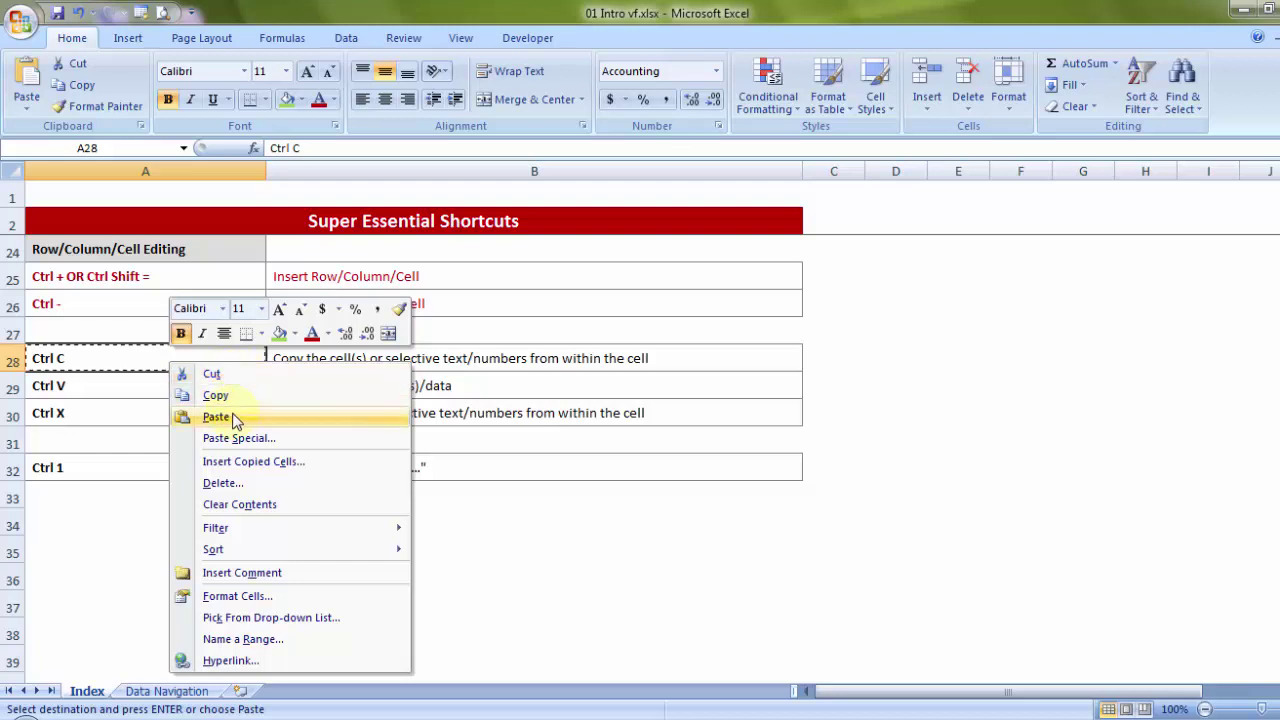
left_click(99, 493)
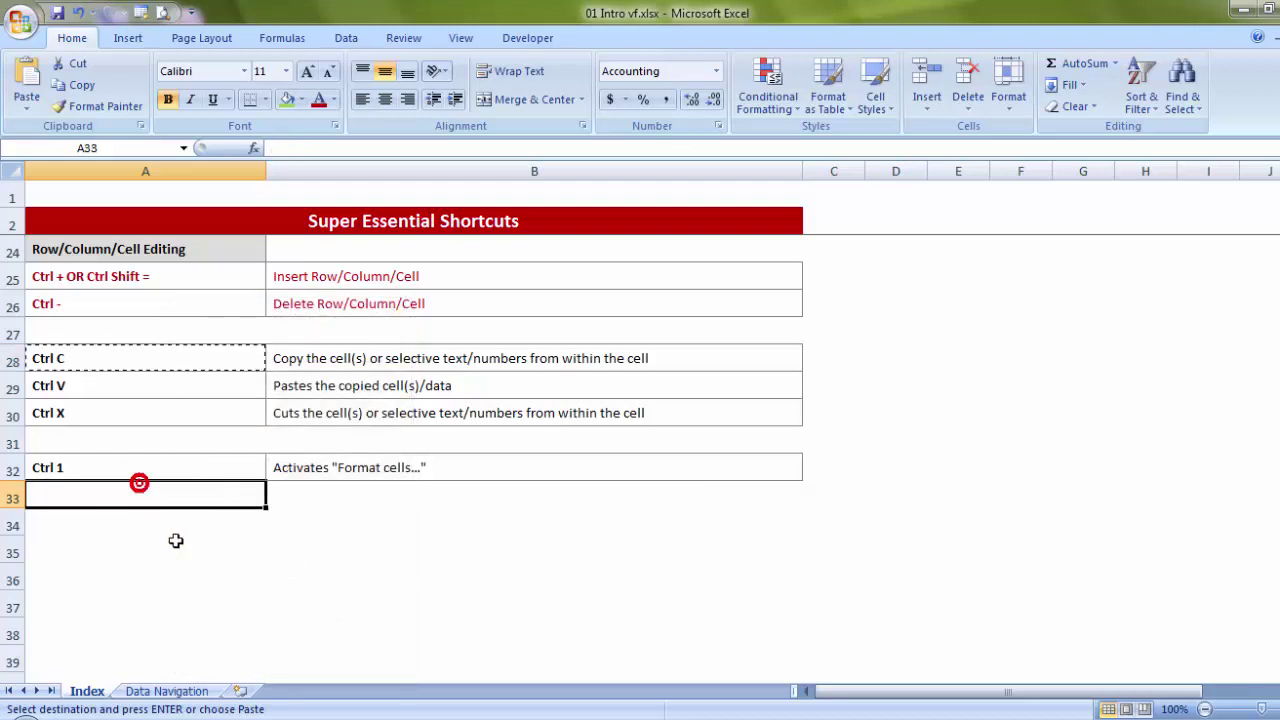
right_click(222, 496)
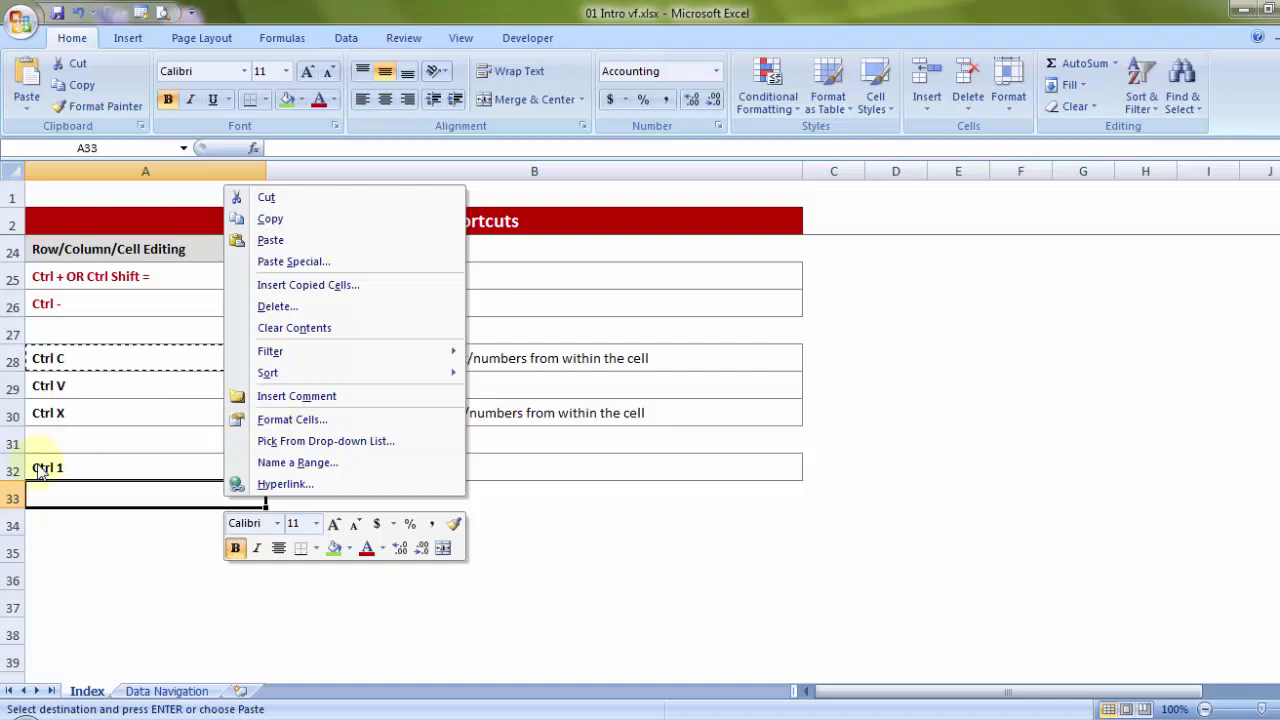
left_click(126, 466)
left_click(126, 466)
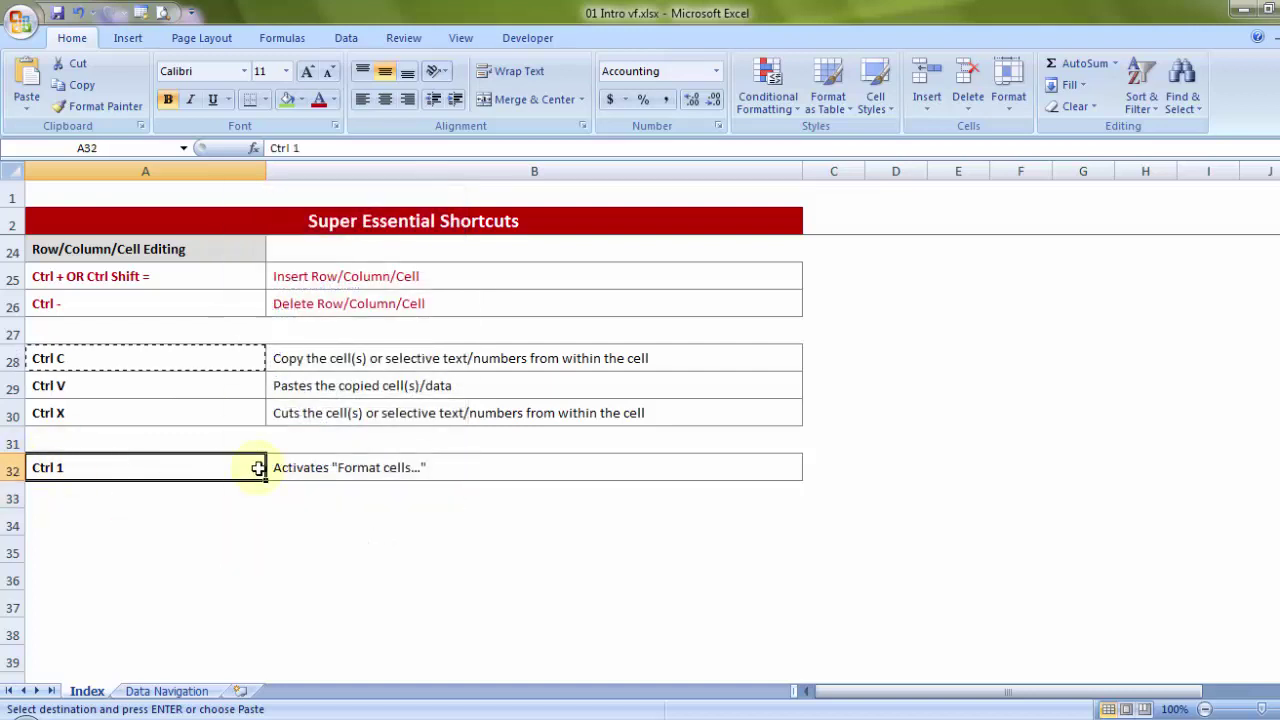
key("Escape")
key("ctrl+1")
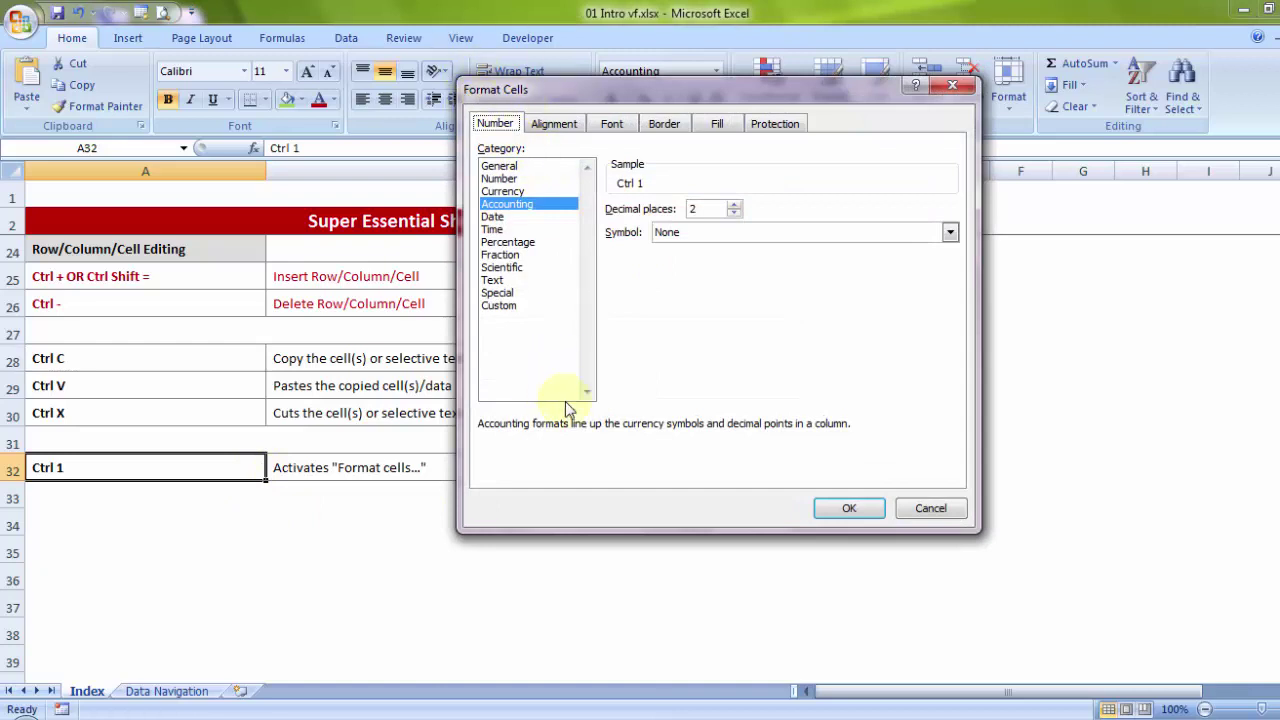
key("Escape")
scroll(343, 471, "up", 7)
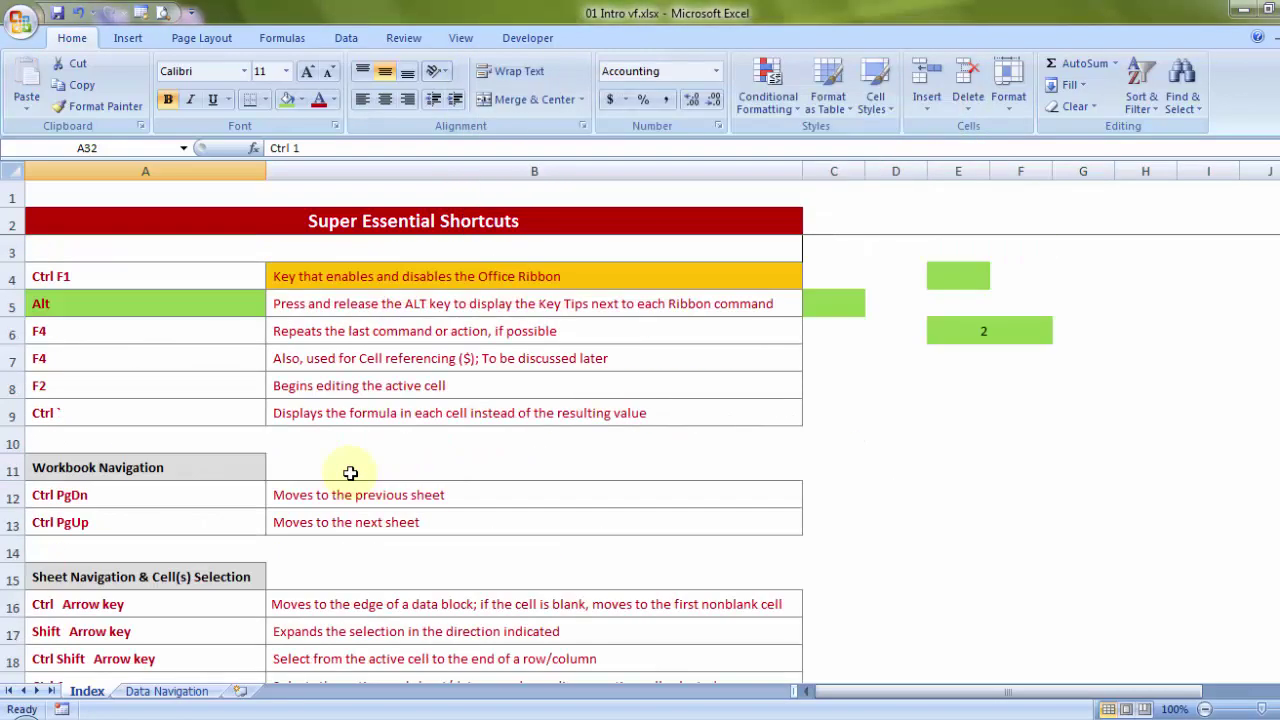